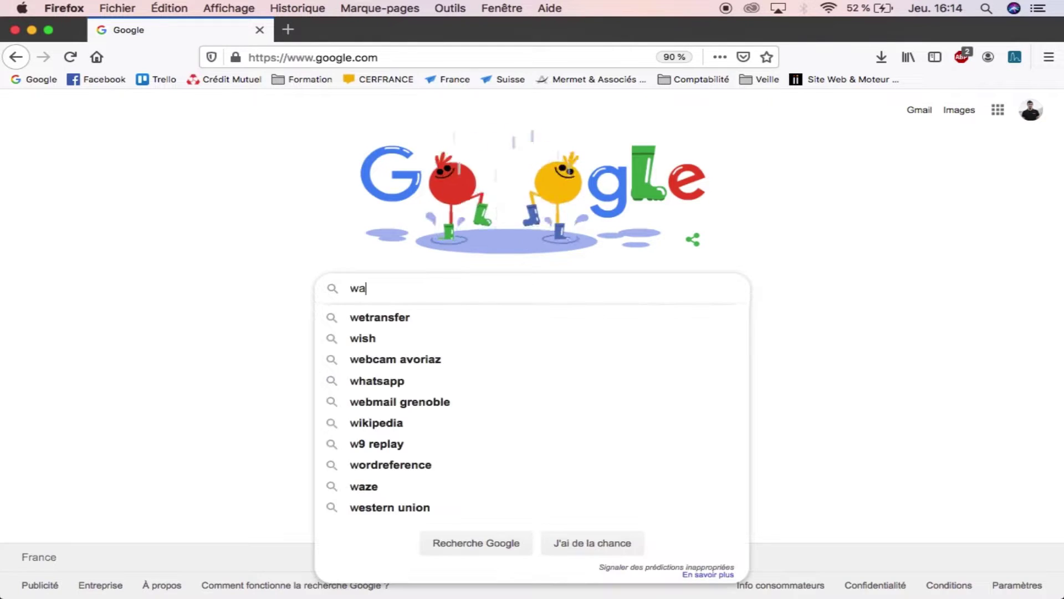
# Step: Search Google for wave.video and open the Wave.video: Free Online Video Maker site
pyautogui.press('Return')
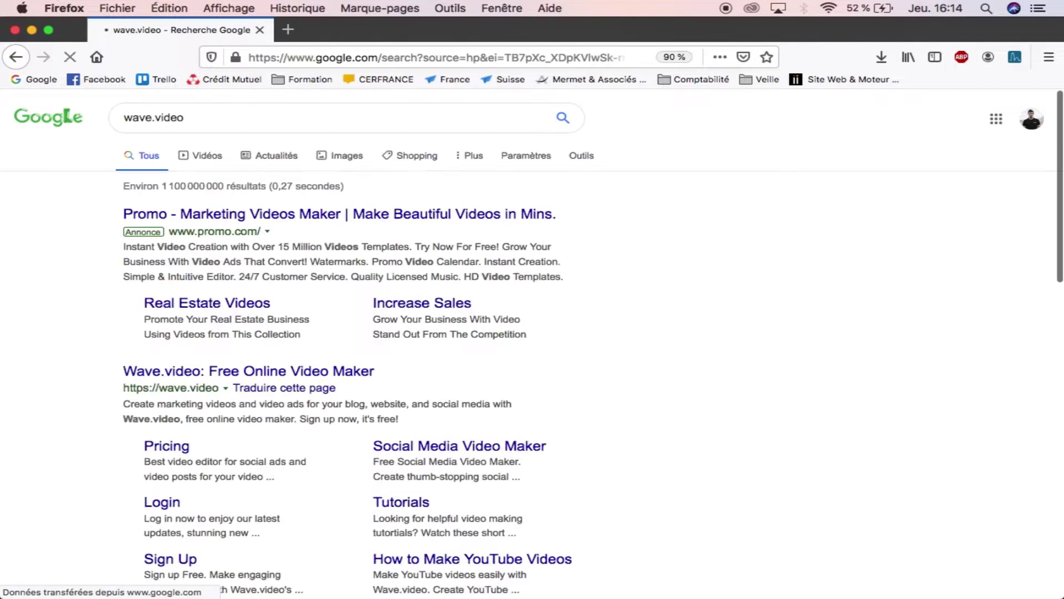
pyautogui.click(206, 370)
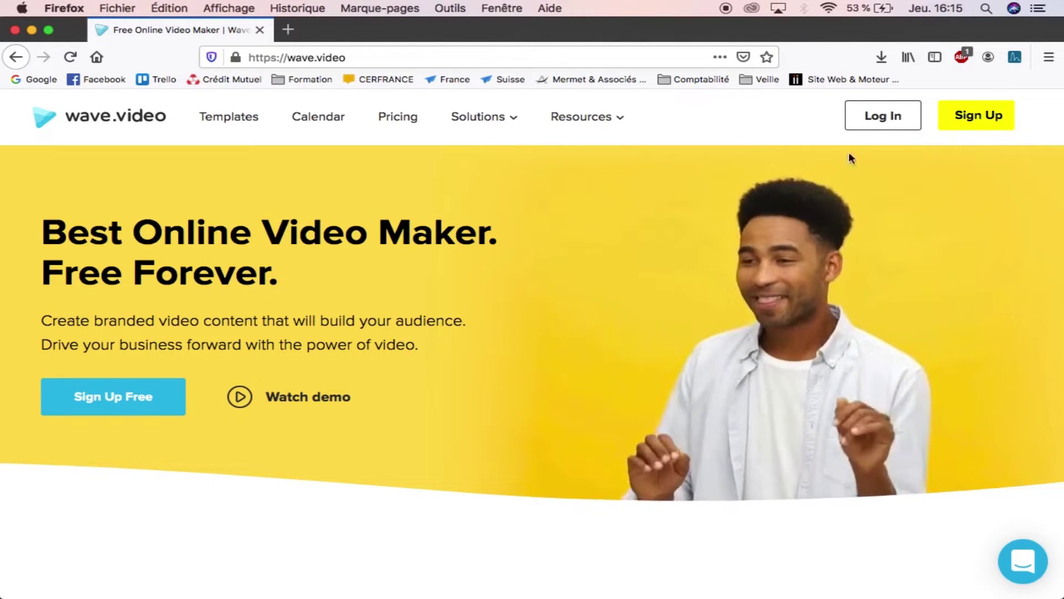
# Step: Log in with email using the account's email address and password, declining to save the login
pyautogui.click(883, 118)
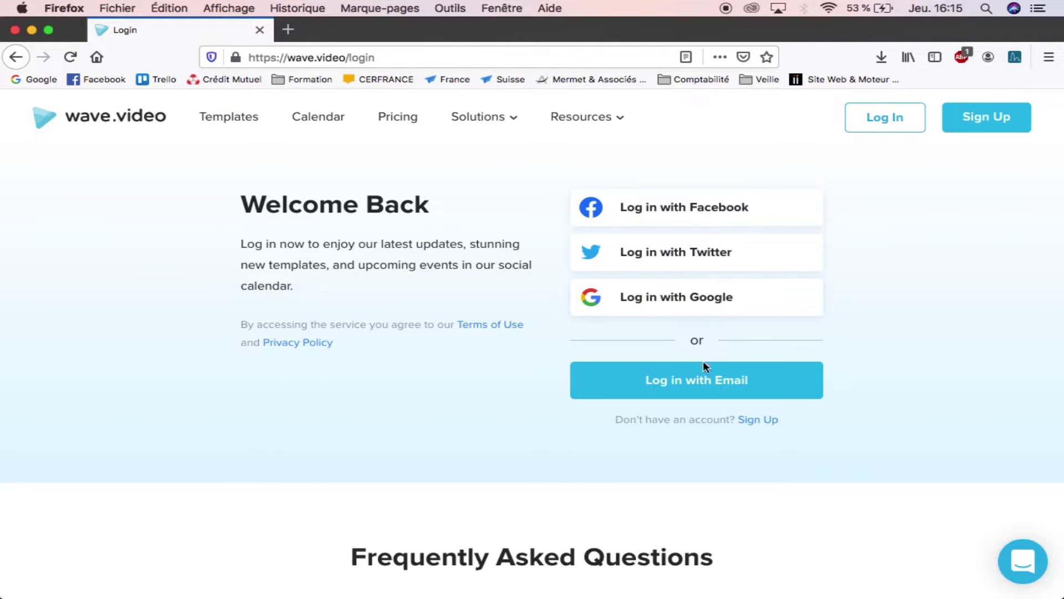
pyautogui.click(701, 382)
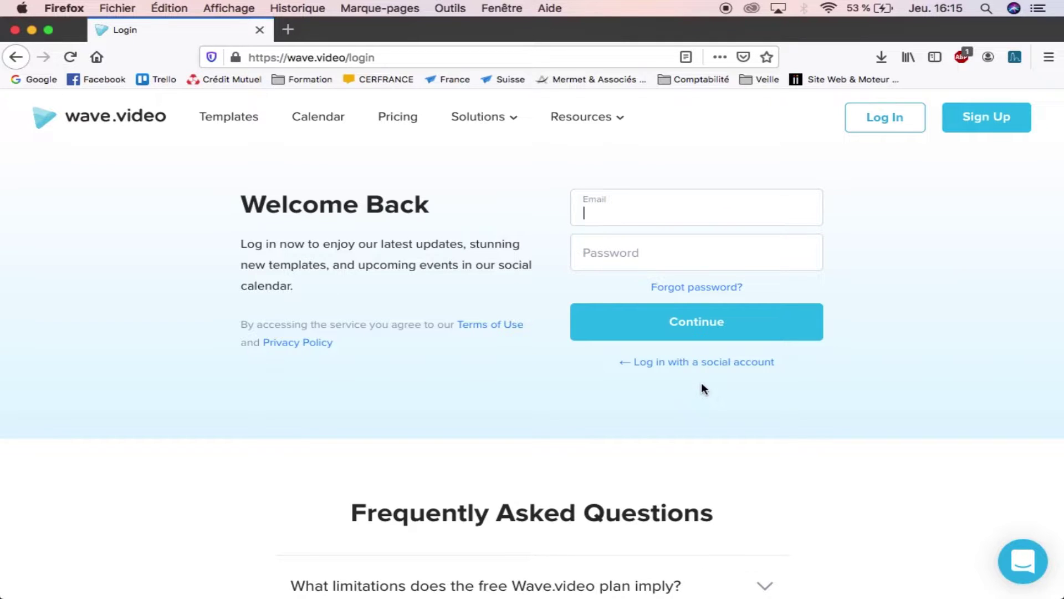
pyautogui.press('Tab')
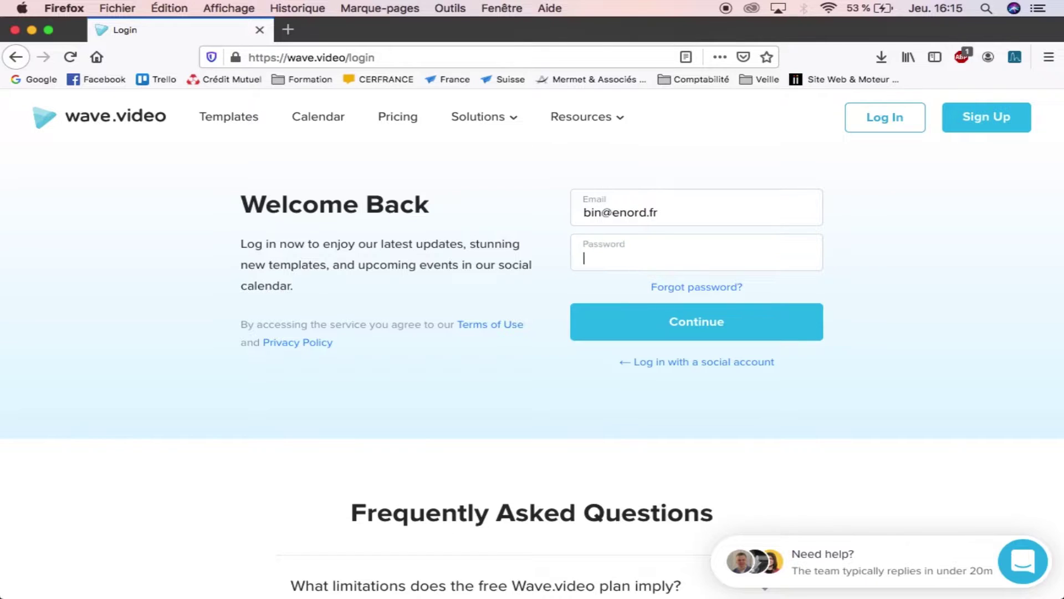
pyautogui.write('••••••••••')
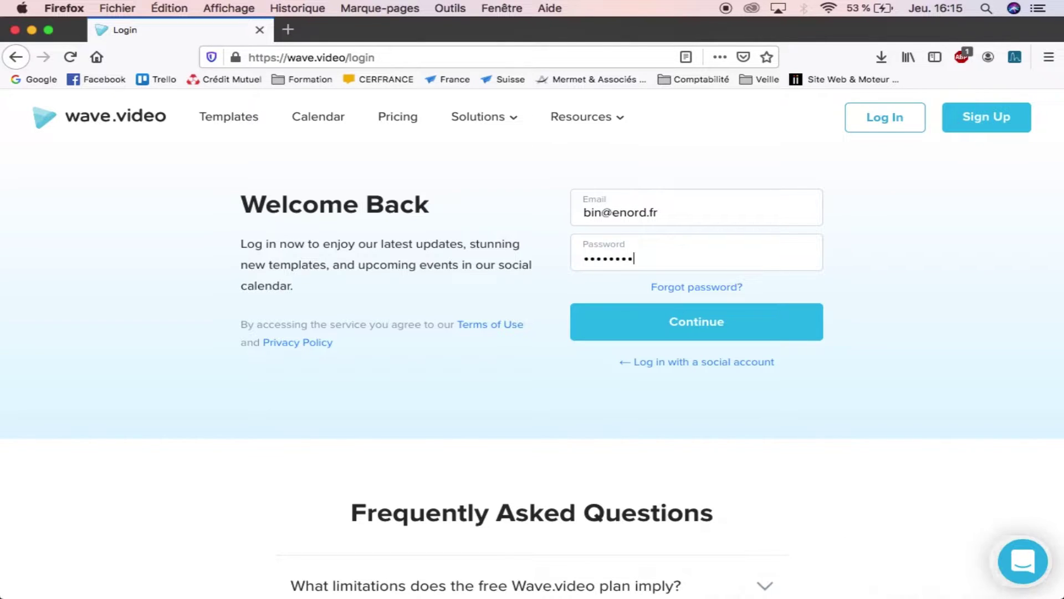
pyautogui.press('Return')
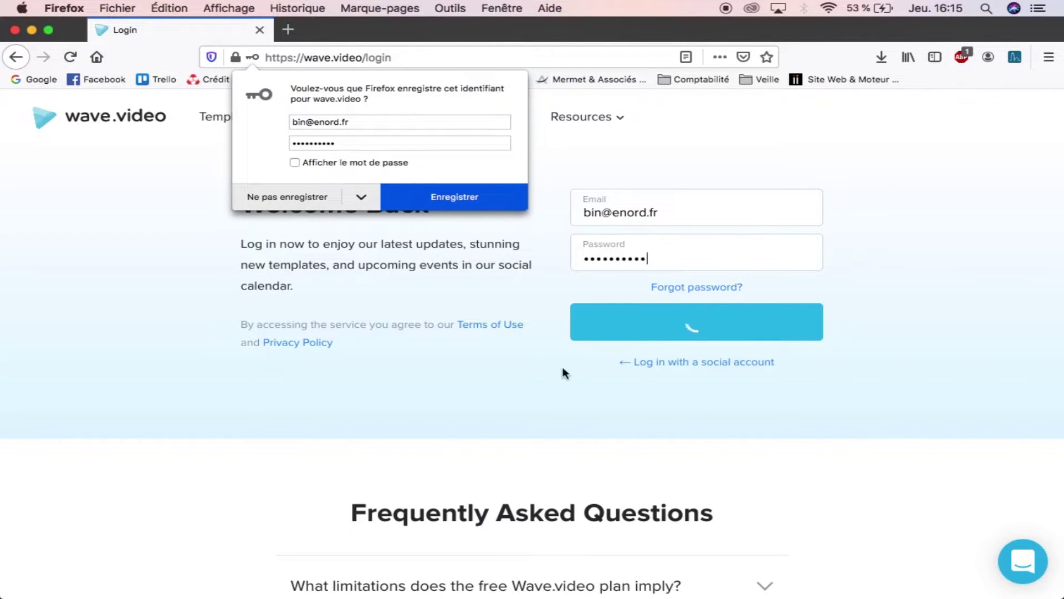
pyautogui.click(289, 189)
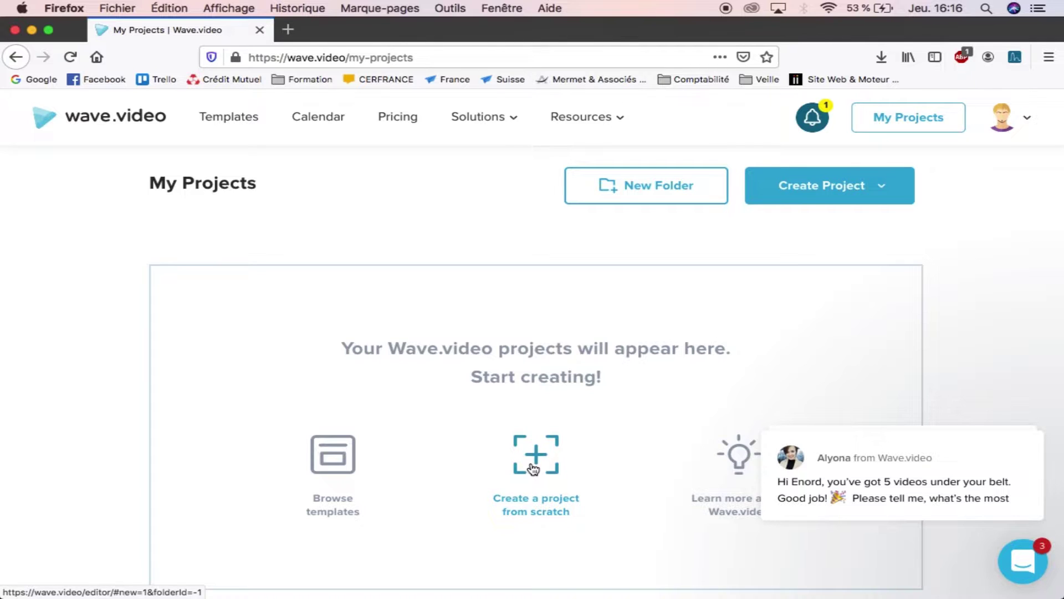
# Step: Open the Browse templates gallery from the empty My Projects page
pyautogui.click(331, 486)
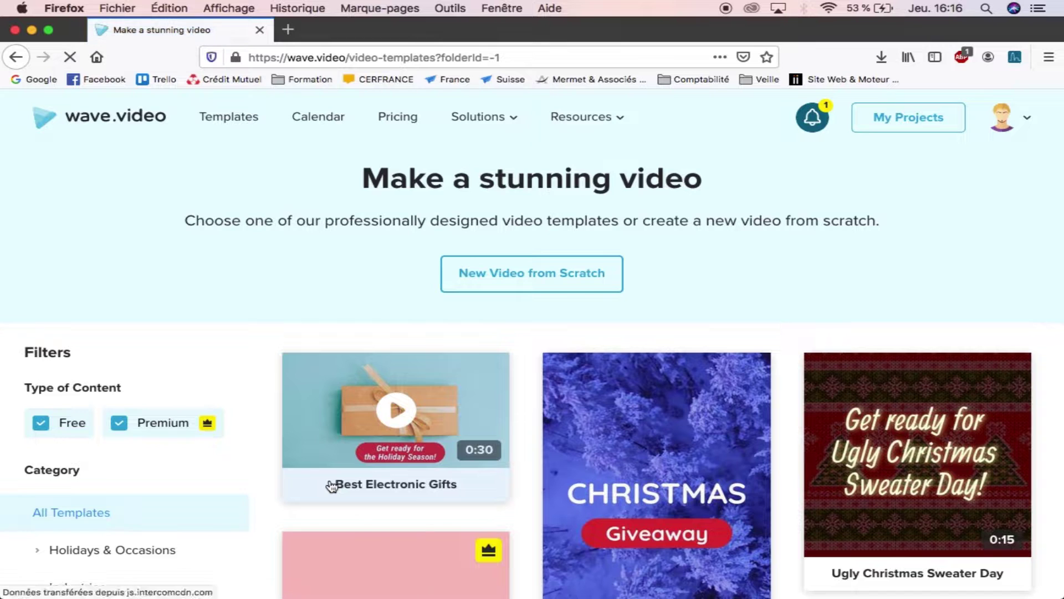
# Step: Uncheck Premium under Type of Content so only free templates show
pyautogui.scroll(-2, 407, 316)
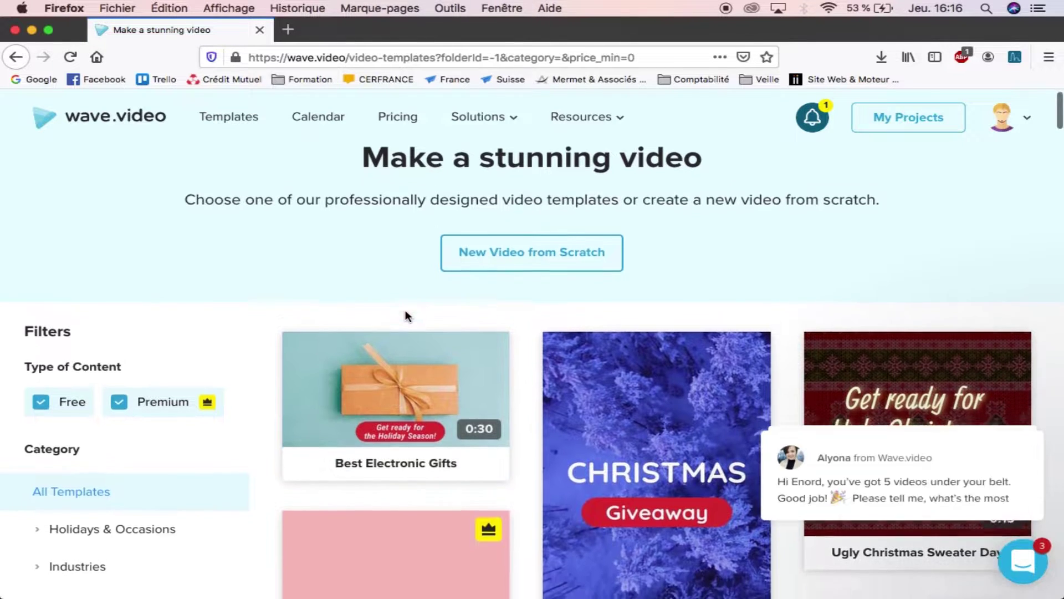
pyautogui.scroll(-3, 406, 315)
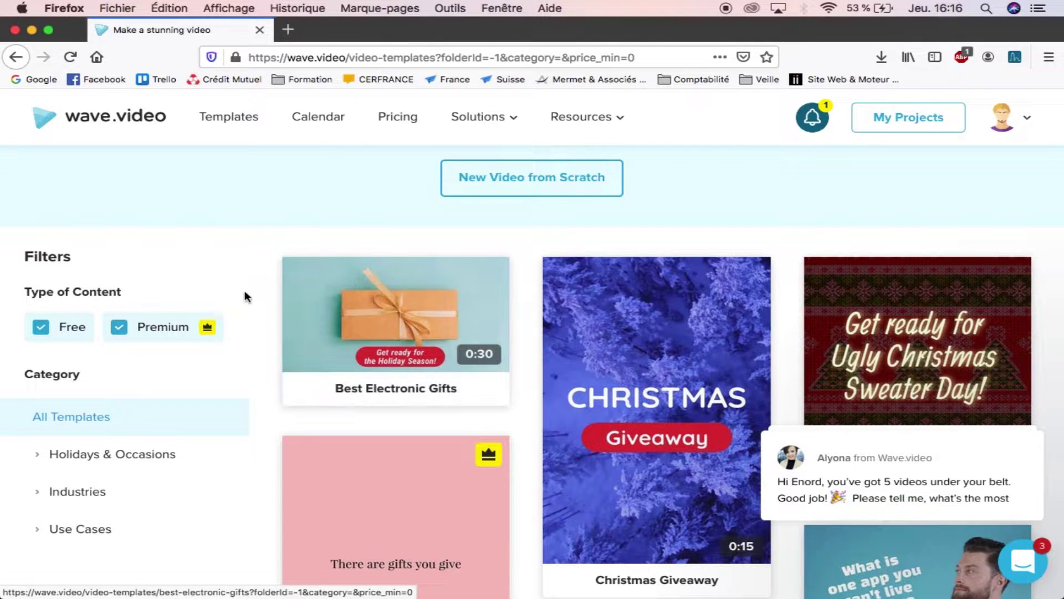
pyautogui.click(127, 332)
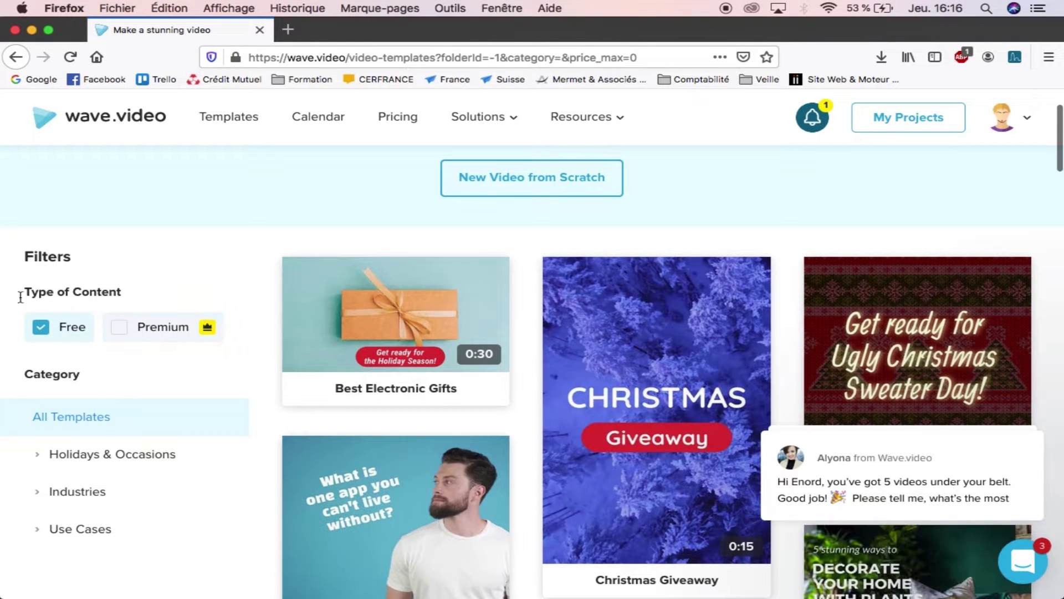
# Step: Scroll the free template grid to the Black Friday Fashion Sale template and open it
pyautogui.scroll(-3, 552, 342)
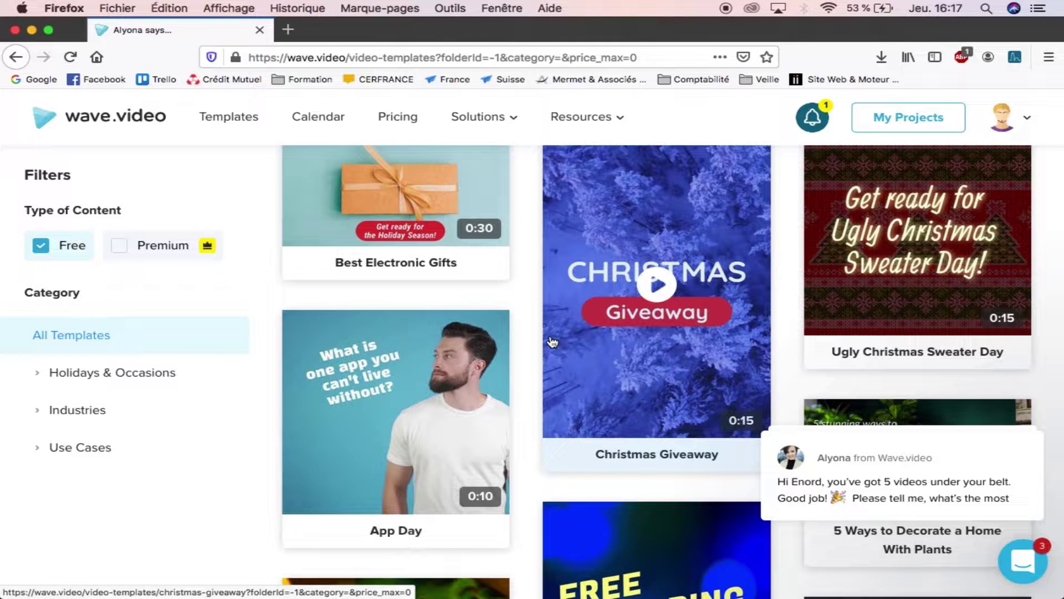
pyautogui.scroll(-5, 609, 294)
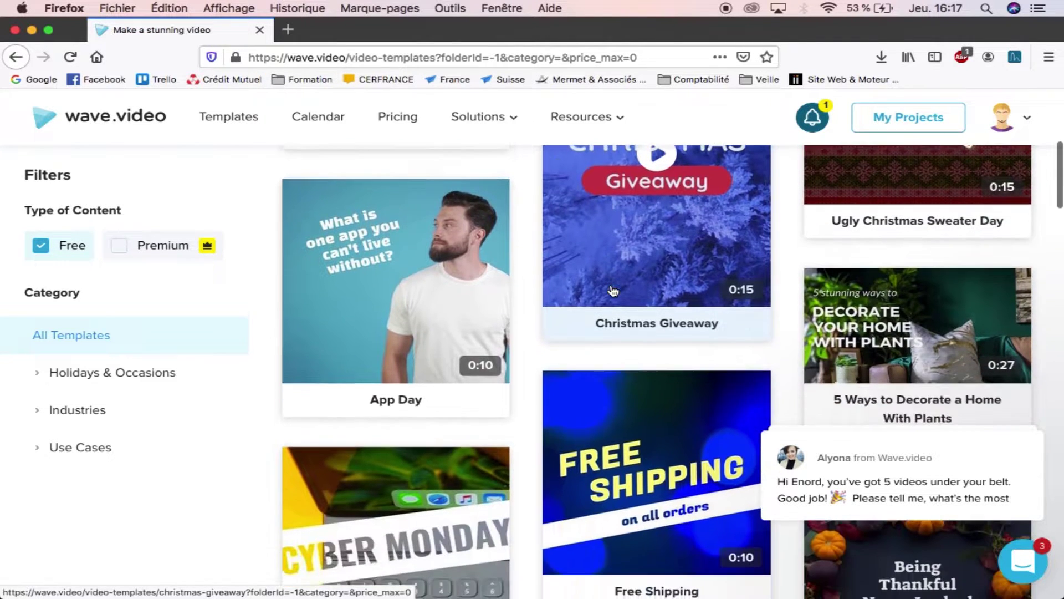
pyautogui.scroll(-15, 613, 291)
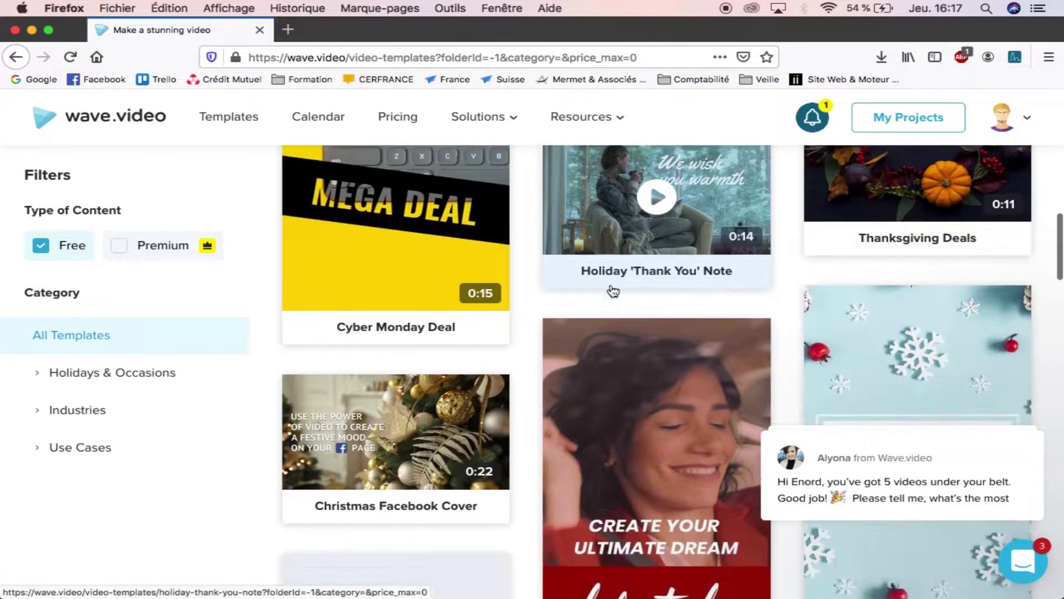
pyautogui.scroll(-20, 613, 291)
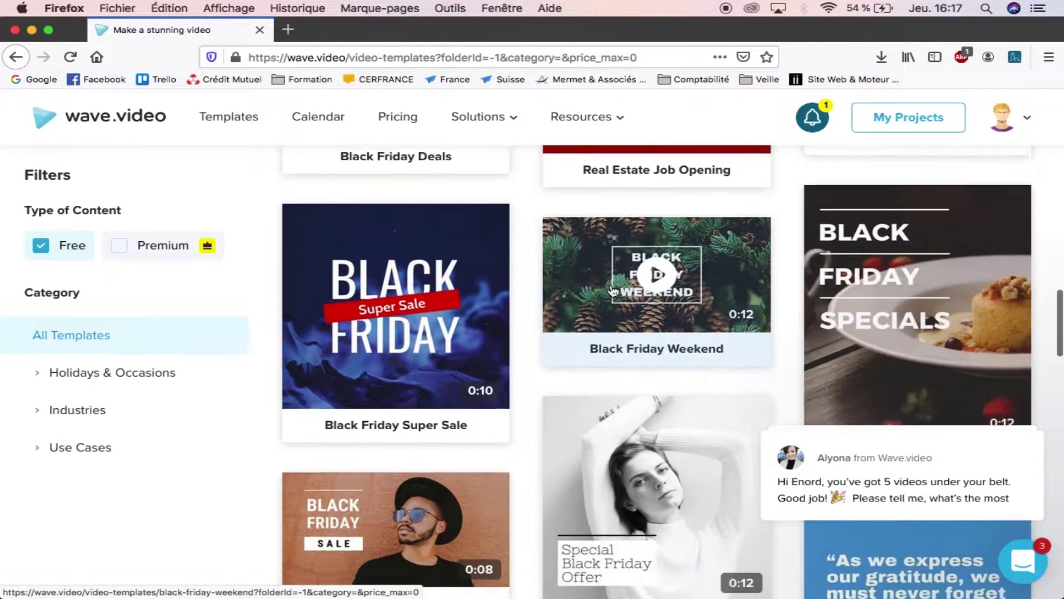
pyautogui.scroll(-4, 613, 290)
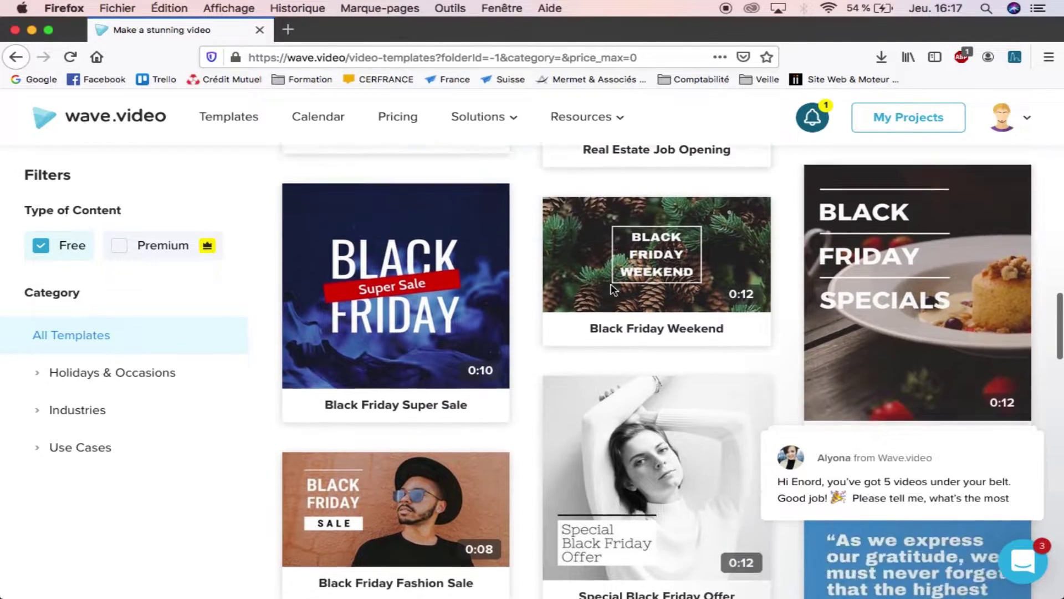
pyautogui.scroll(-2, 610, 284)
pyautogui.scroll(-5, 610, 284)
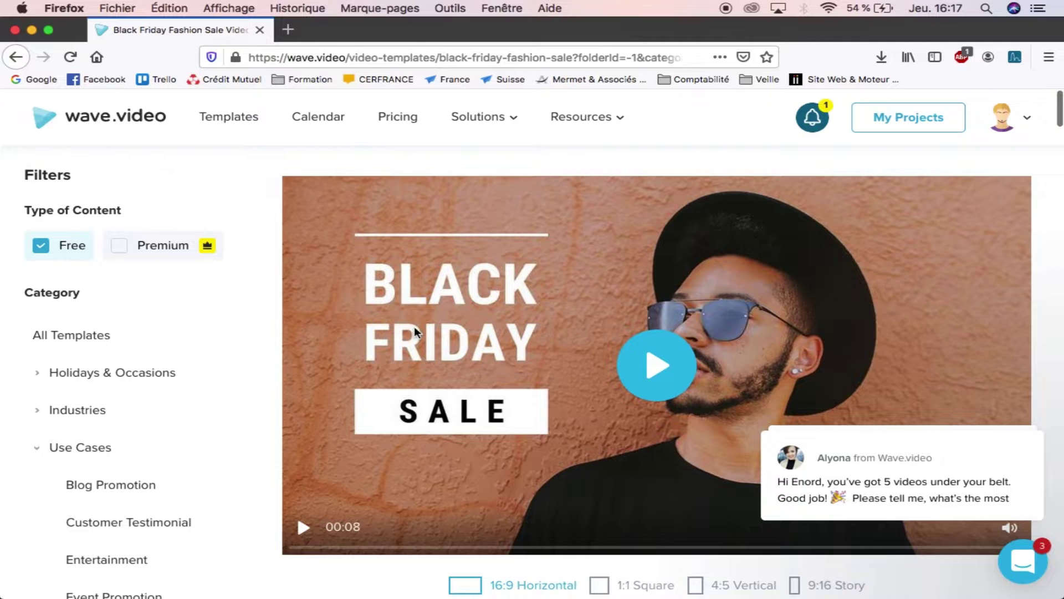
# Step: Play the Black Friday Fashion Sale preview video and look over the template page
pyautogui.click(648, 376)
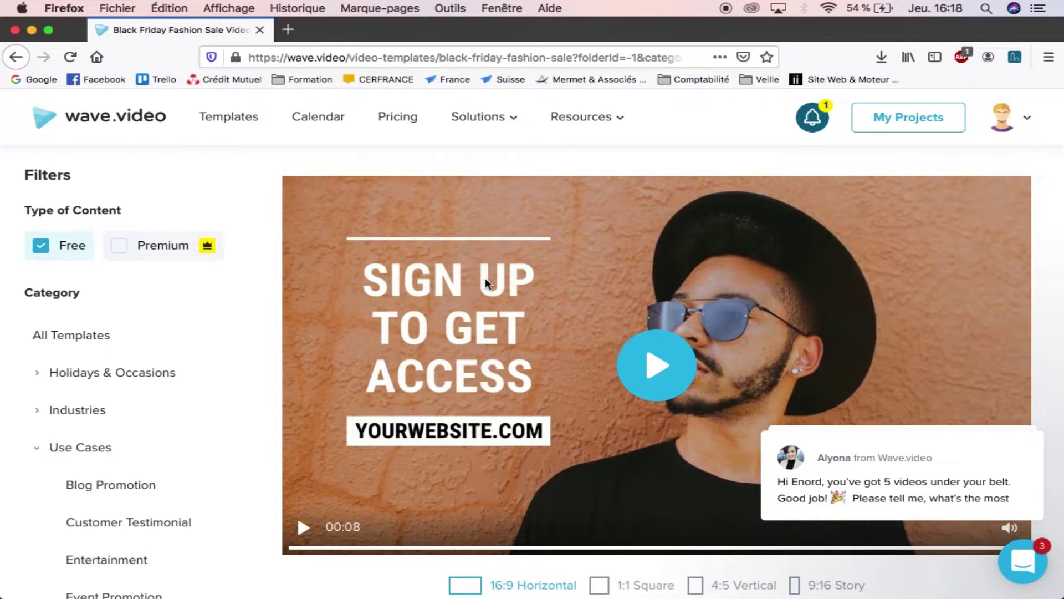
pyautogui.scroll(-3, 485, 283)
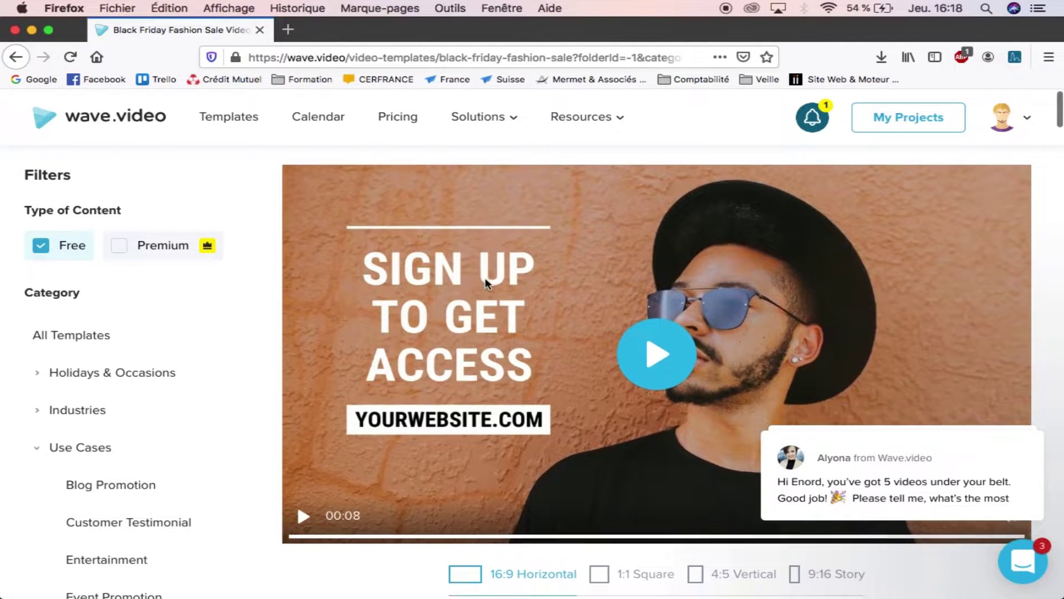
pyautogui.scroll(3, 451, 280)
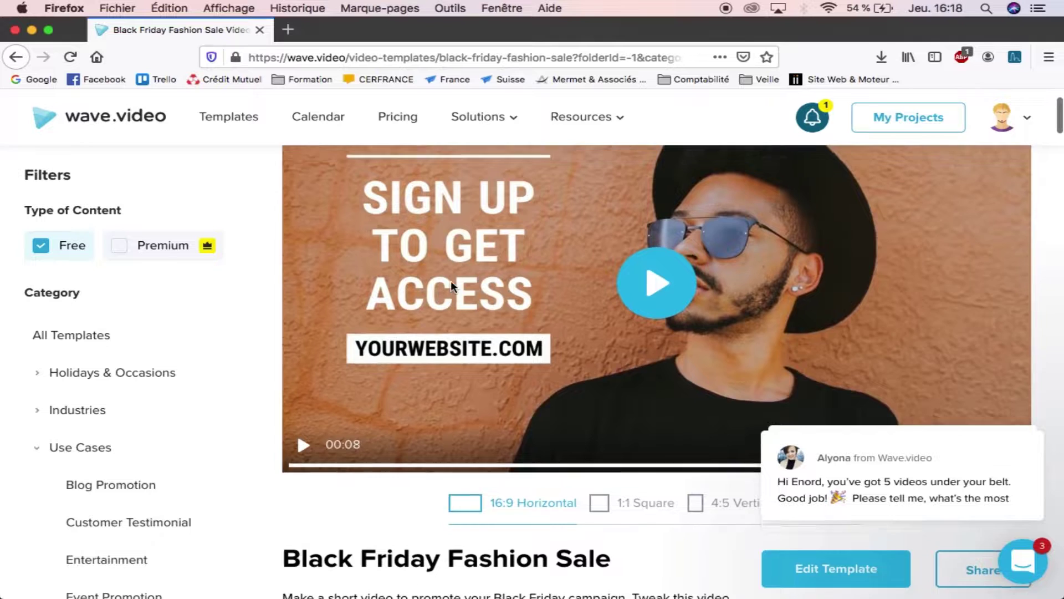
pyautogui.scroll(-4, 450, 281)
pyautogui.scroll(-3, 451, 281)
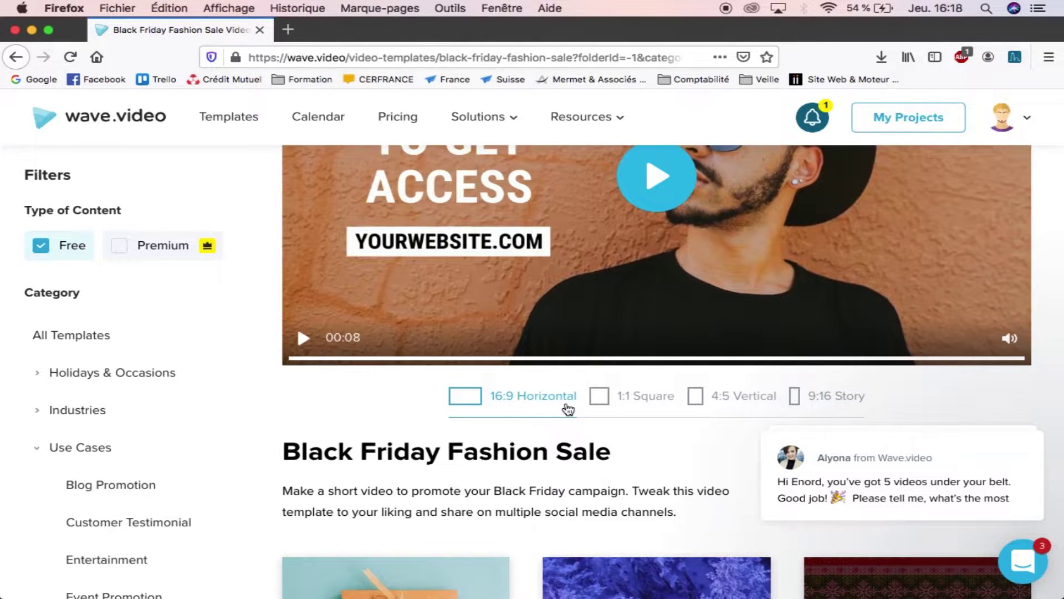
pyautogui.scroll(2, 566, 405)
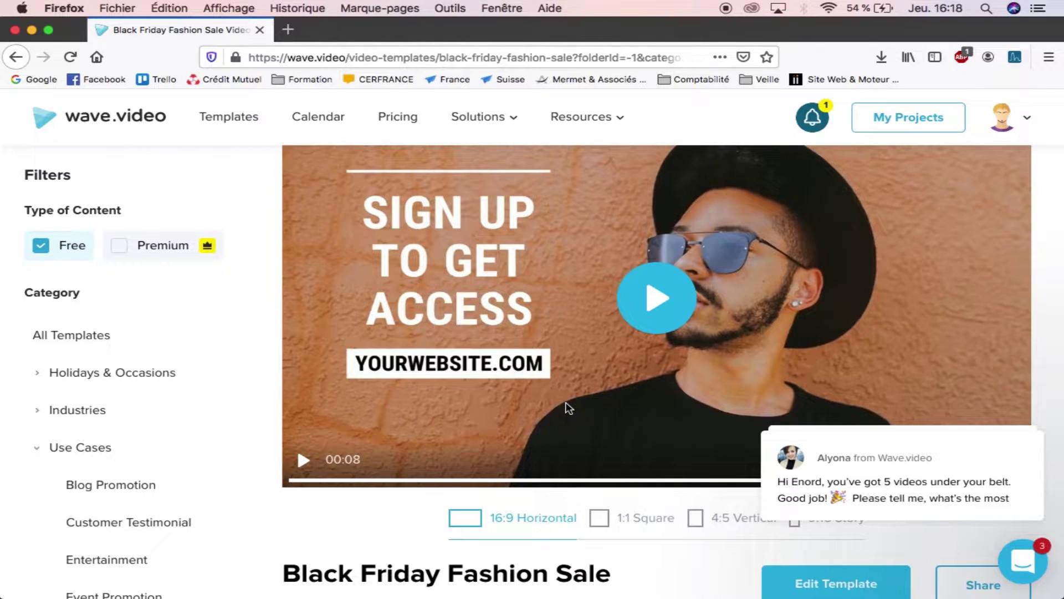
pyautogui.scroll(-1, 566, 408)
pyautogui.scroll(-1, 621, 475)
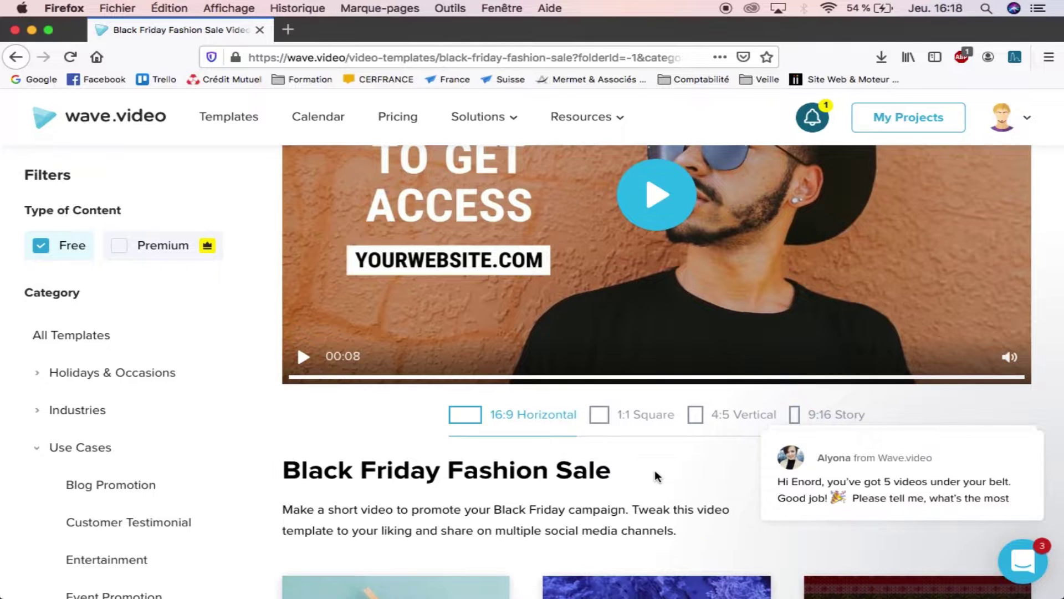
pyautogui.scroll(-2, 655, 477)
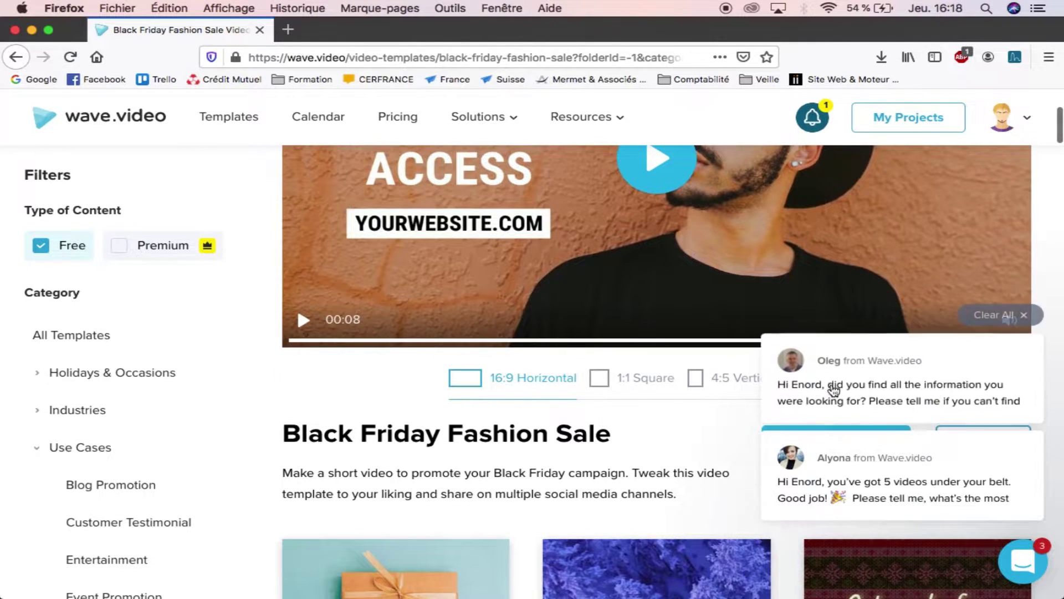
pyautogui.scroll(-2, 718, 408)
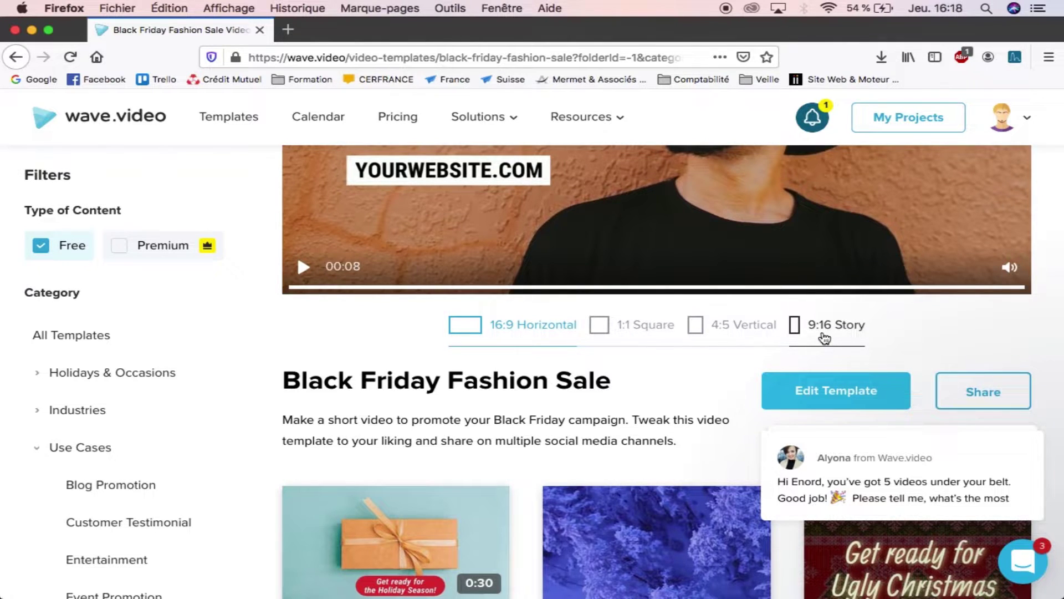
# Step: Preview and play the template in 1:1 square format
pyautogui.click(643, 329)
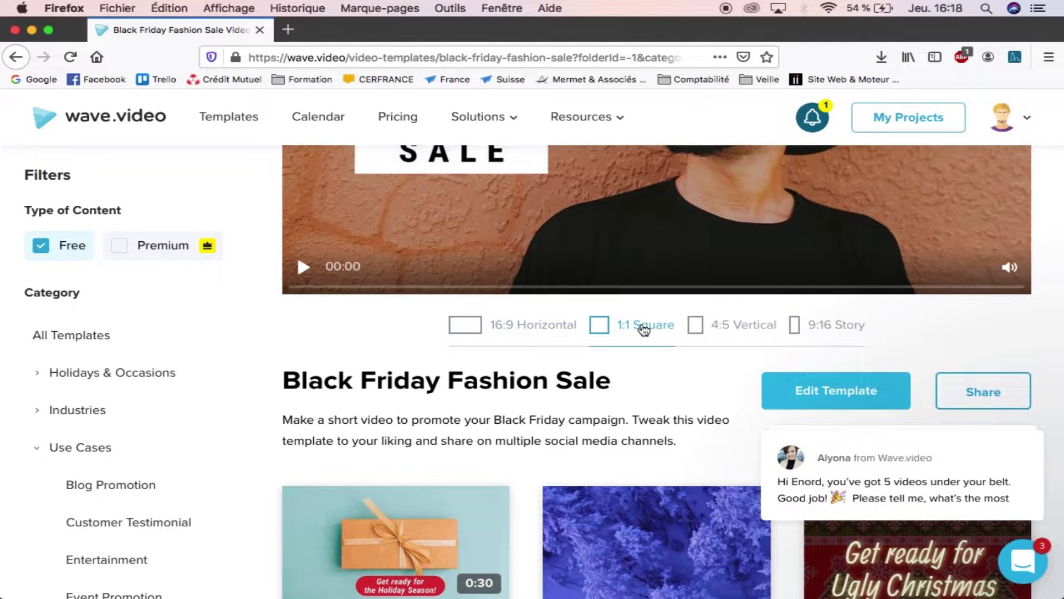
pyautogui.scroll(5, 641, 327)
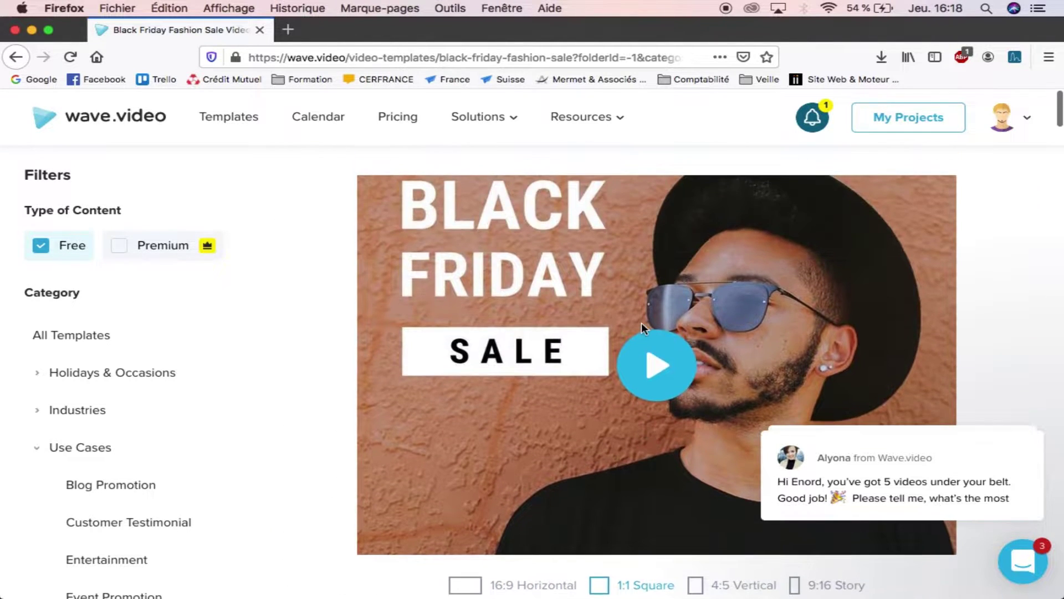
pyautogui.scroll(-2, 641, 323)
pyautogui.scroll(1, 643, 326)
pyautogui.click(648, 329)
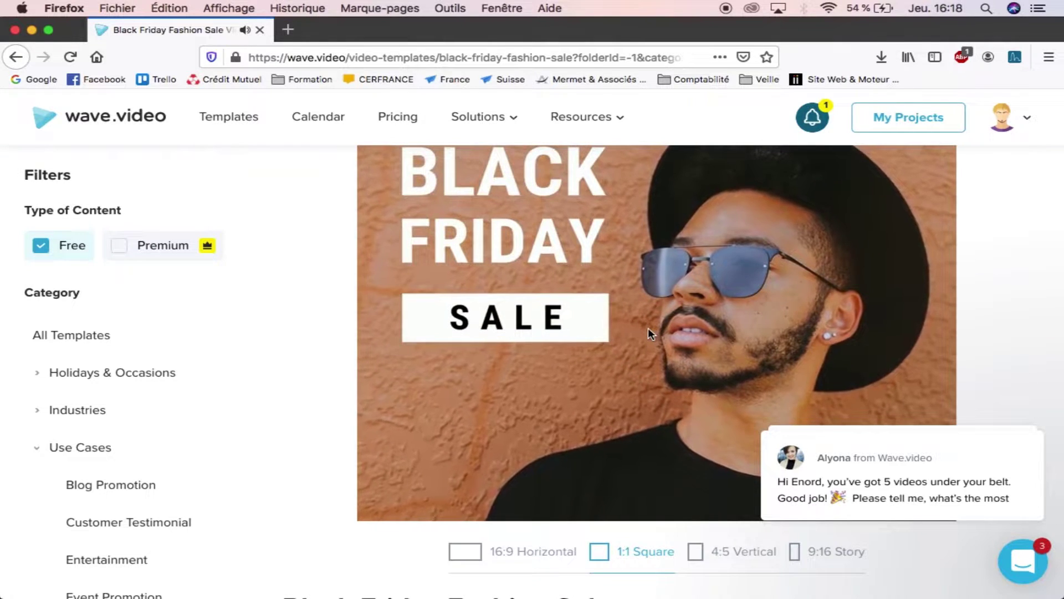
# Step: Open the template in the video editor with Edit Template
pyautogui.scroll(1, 648, 327)
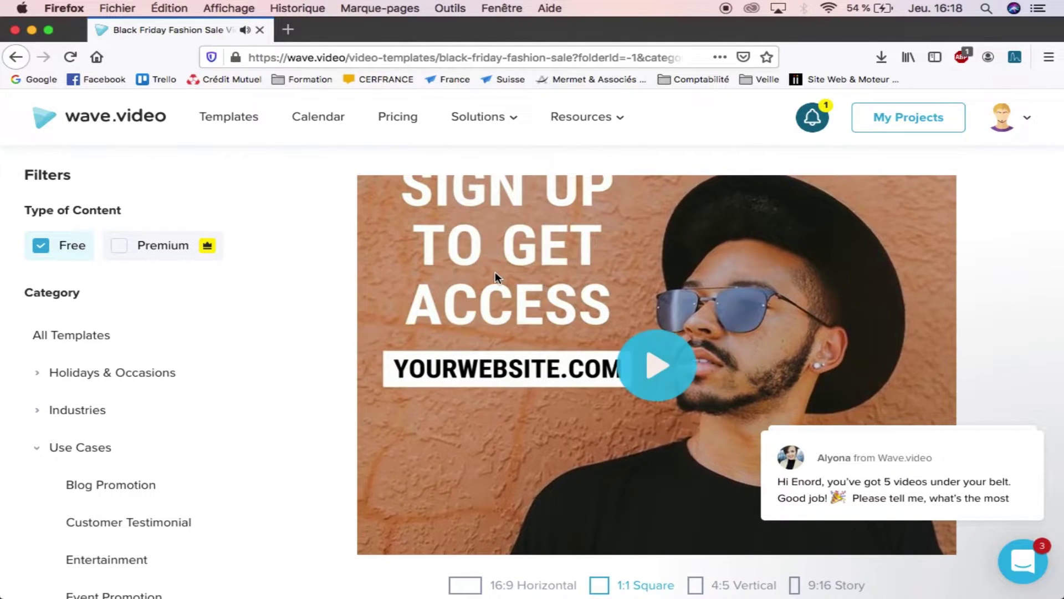
pyautogui.scroll(-3, 494, 272)
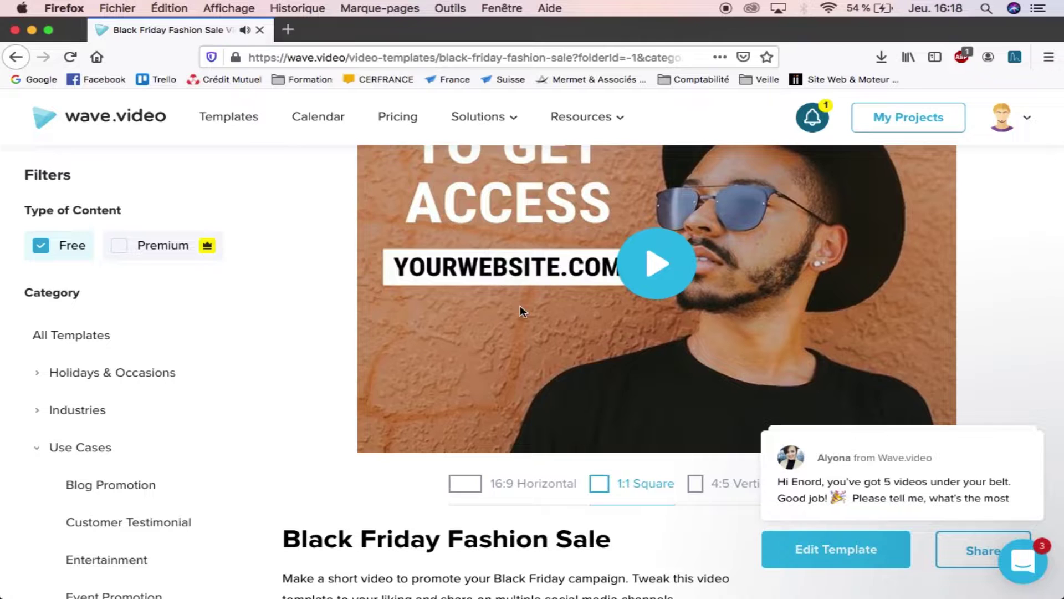
pyautogui.scroll(-5, 520, 305)
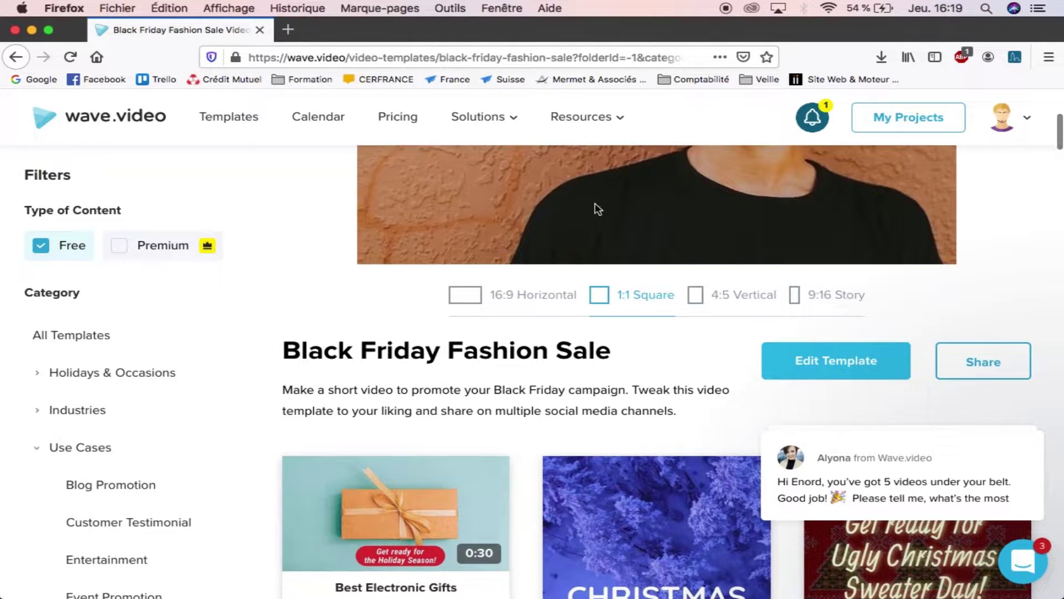
pyautogui.click(824, 361)
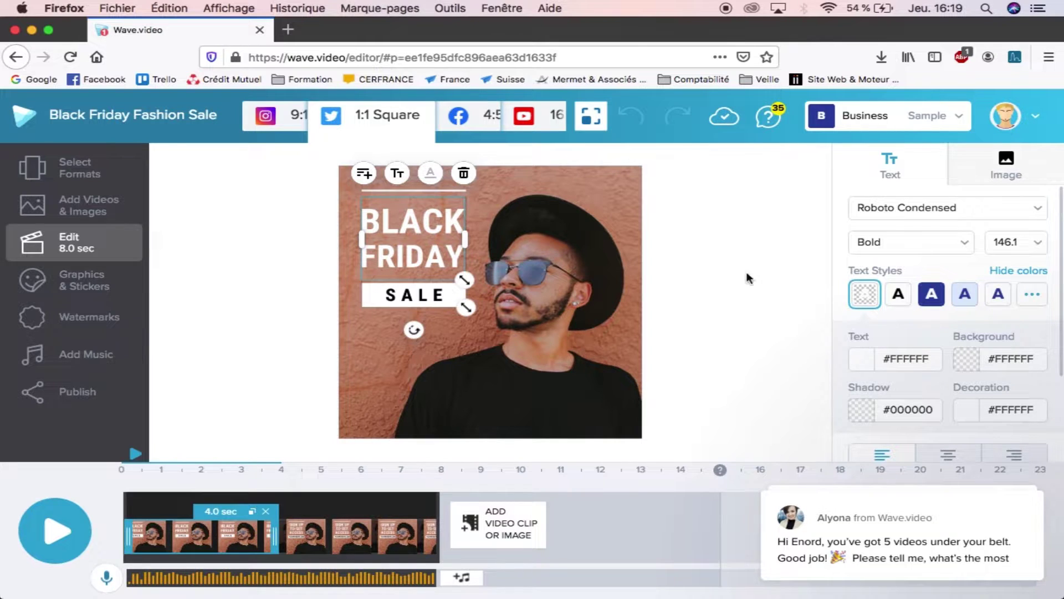
# Step: Show the project's 9:16 Story, 1:1 Square, 4:5 Vertical and 16:9 Horizontal formats via Select Formats
pyautogui.click(64, 179)
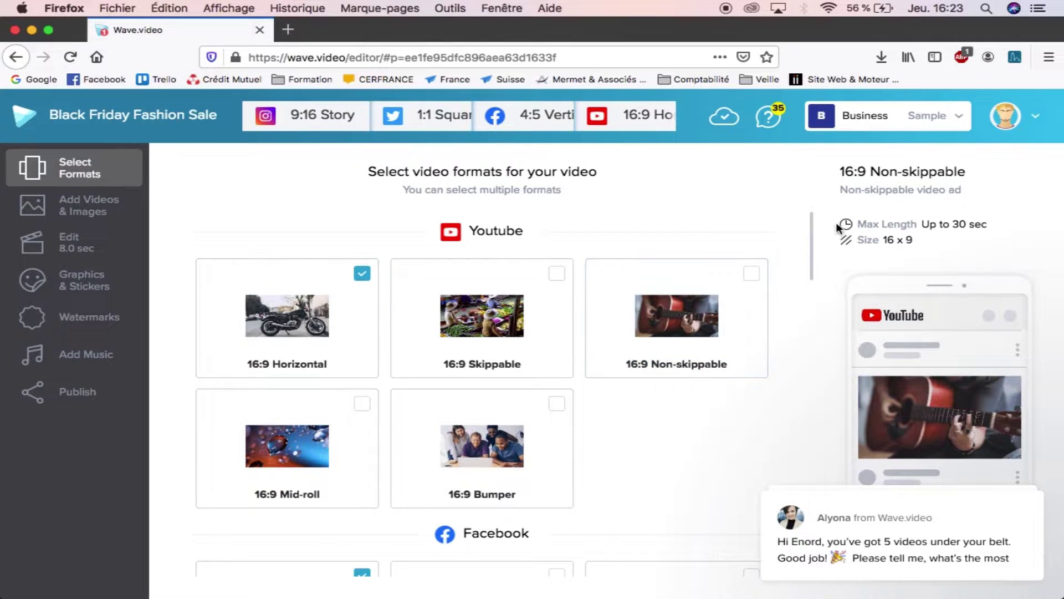
# Step: Remove the Twitter 1:1 Square format from the project
pyautogui.moveTo(811, 260); pyautogui.dragTo(814, 294)
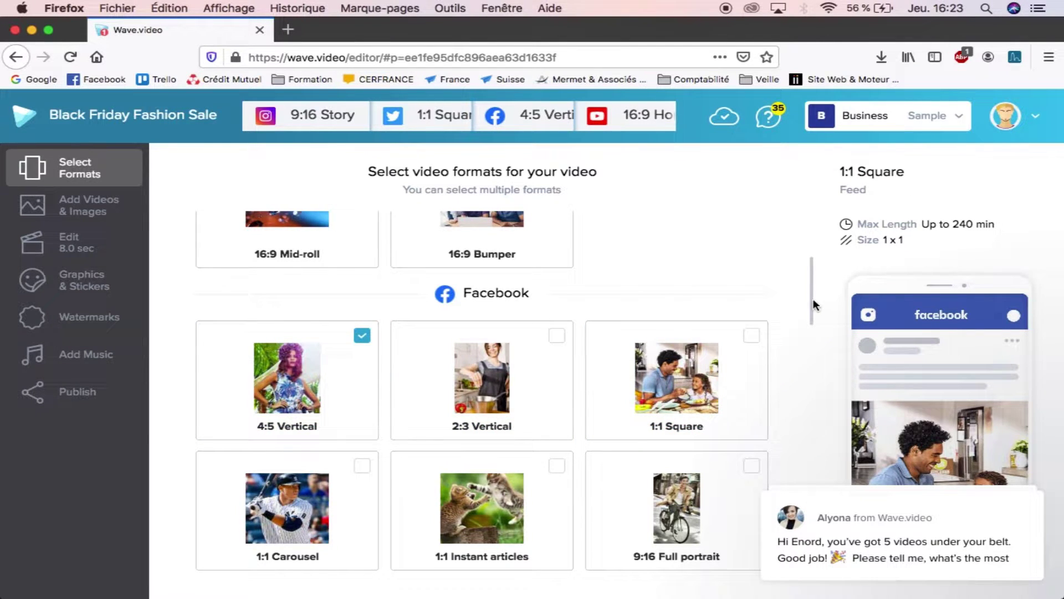
pyautogui.moveTo(810, 301); pyautogui.dragTo(817, 414)
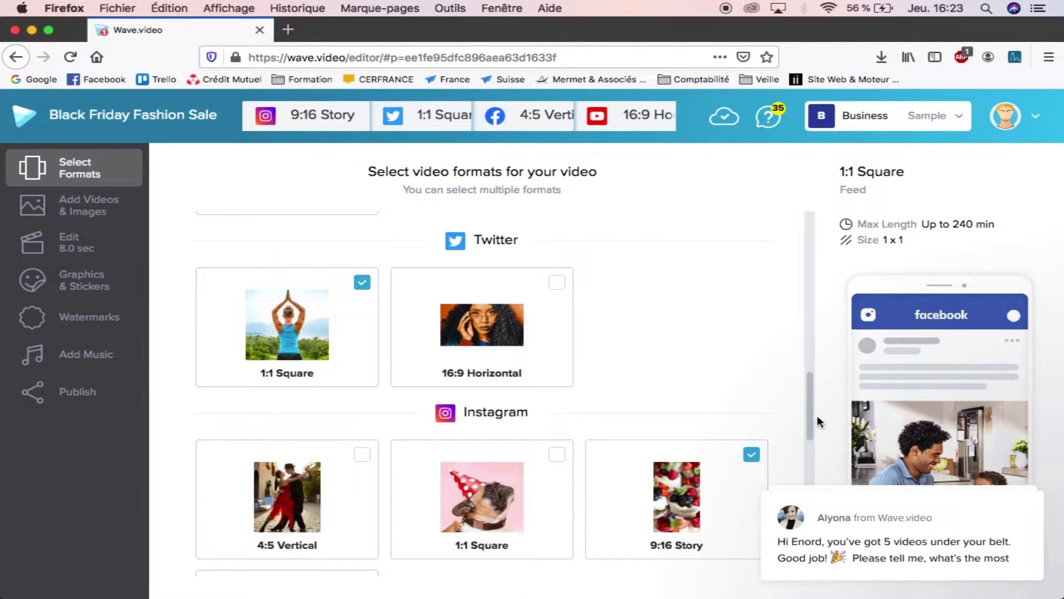
pyautogui.click(361, 282)
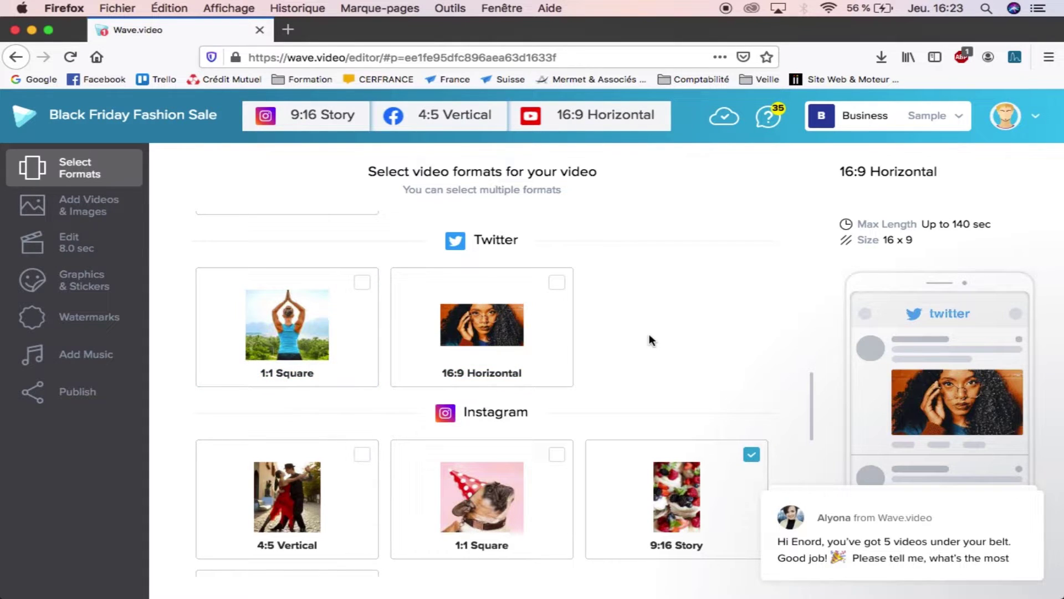
# Step: Open the Add Videos & Images stock media library
pyautogui.scroll(-4, 810, 407)
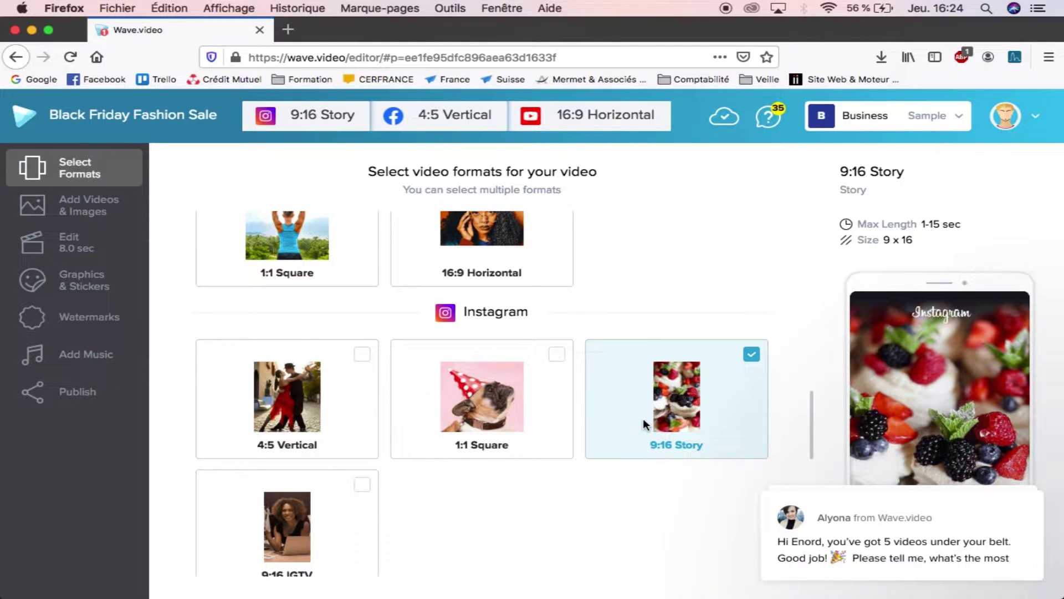
pyautogui.scroll(-4, 643, 424)
pyautogui.scroll(10, 643, 423)
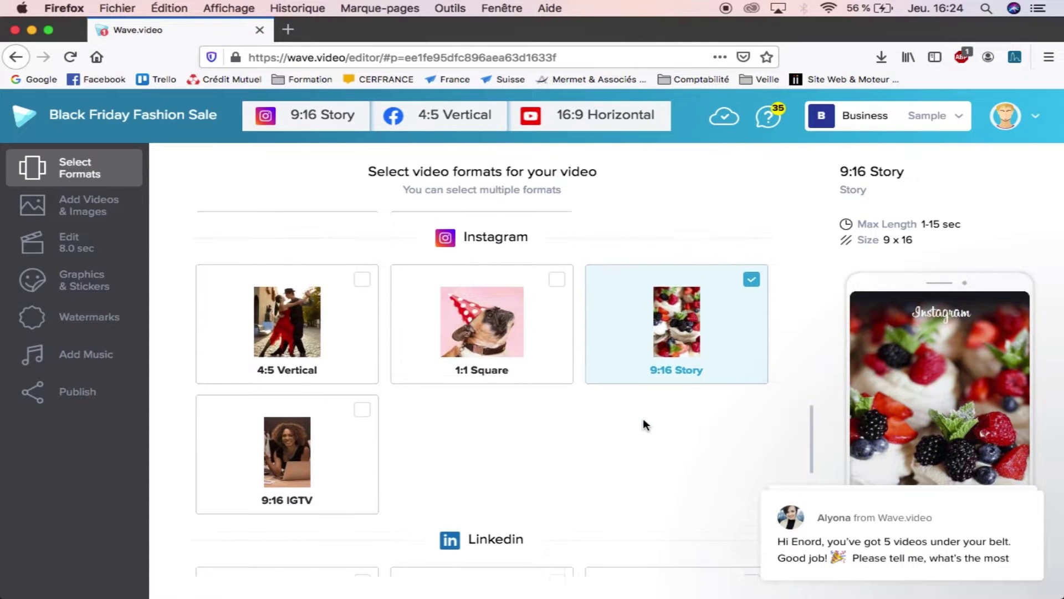
pyautogui.scroll(10, 643, 419)
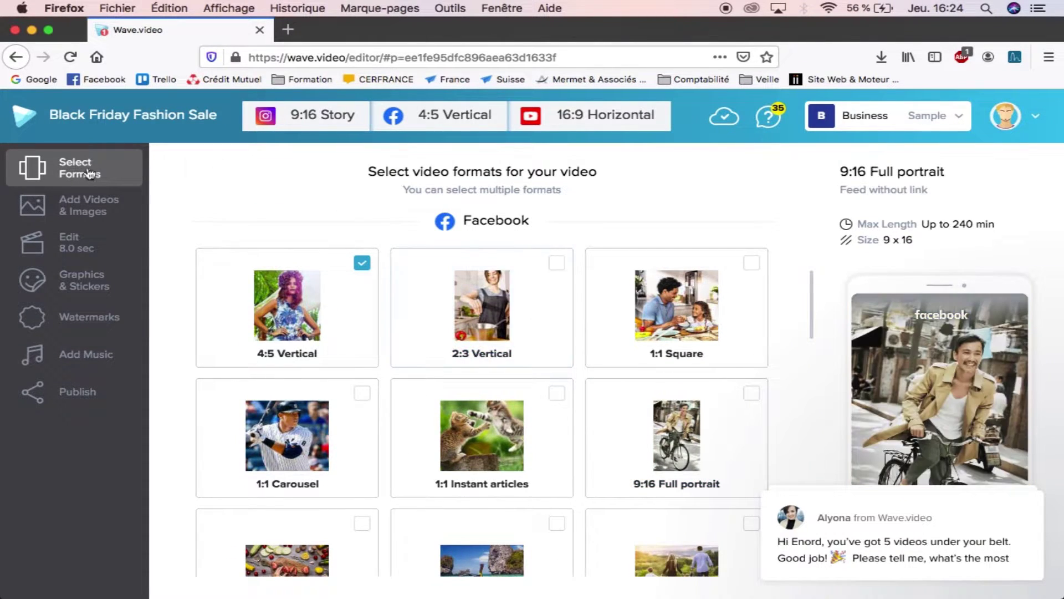
pyautogui.click(81, 209)
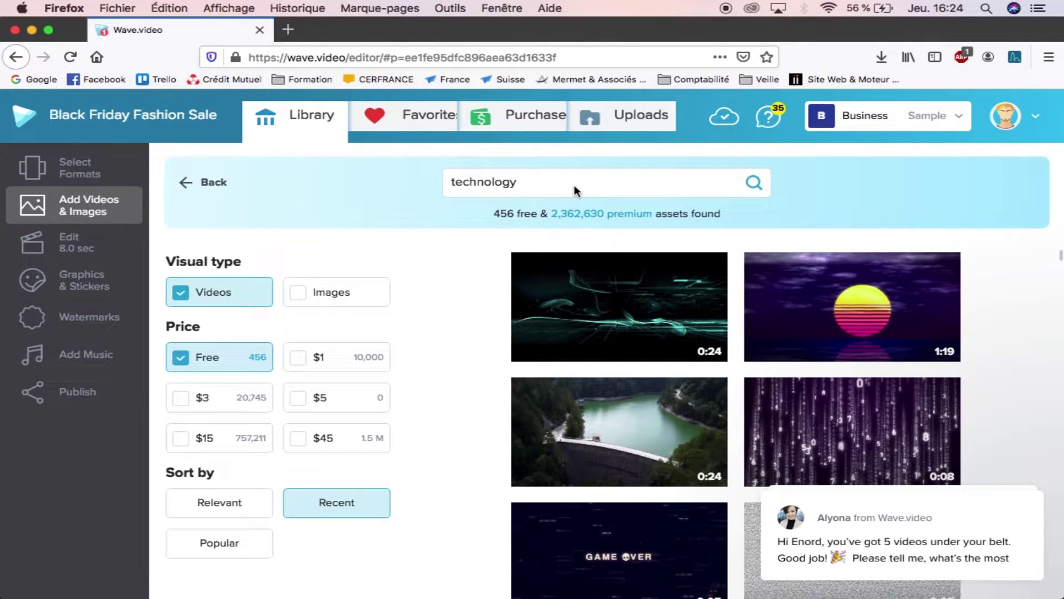
# Step: Replace the 'technology' stock search with 'christmas'
pyautogui.click(558, 185)
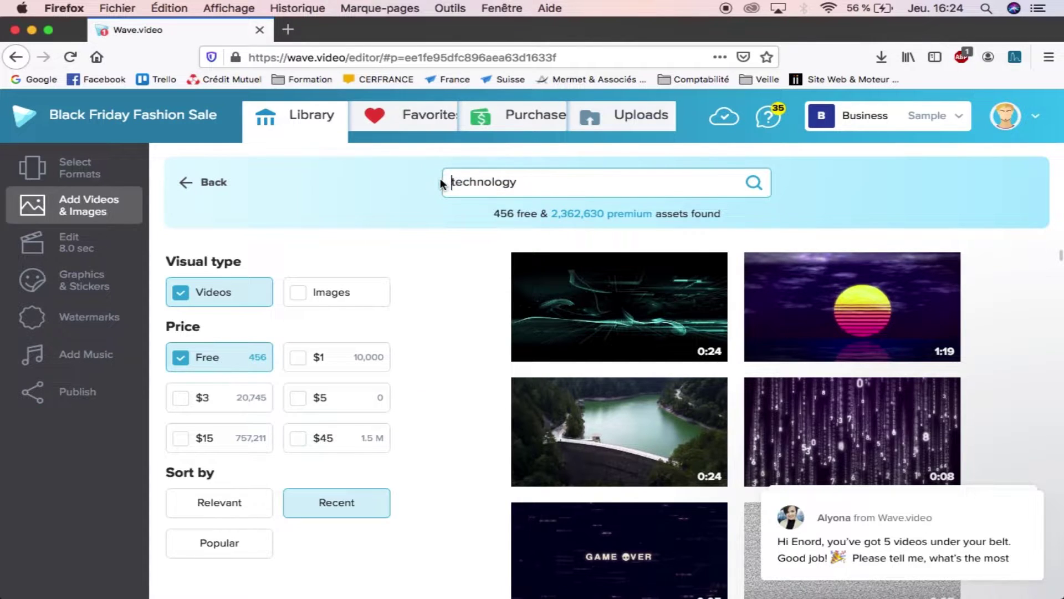
pyautogui.moveTo(444, 183); pyautogui.dragTo(537, 185)
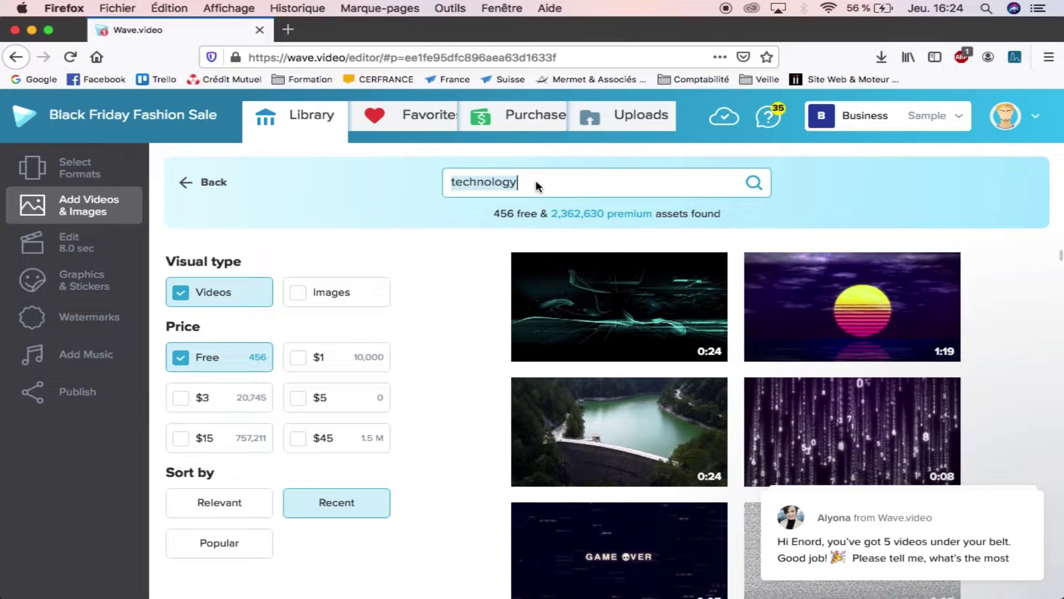
pyautogui.write('christmas')
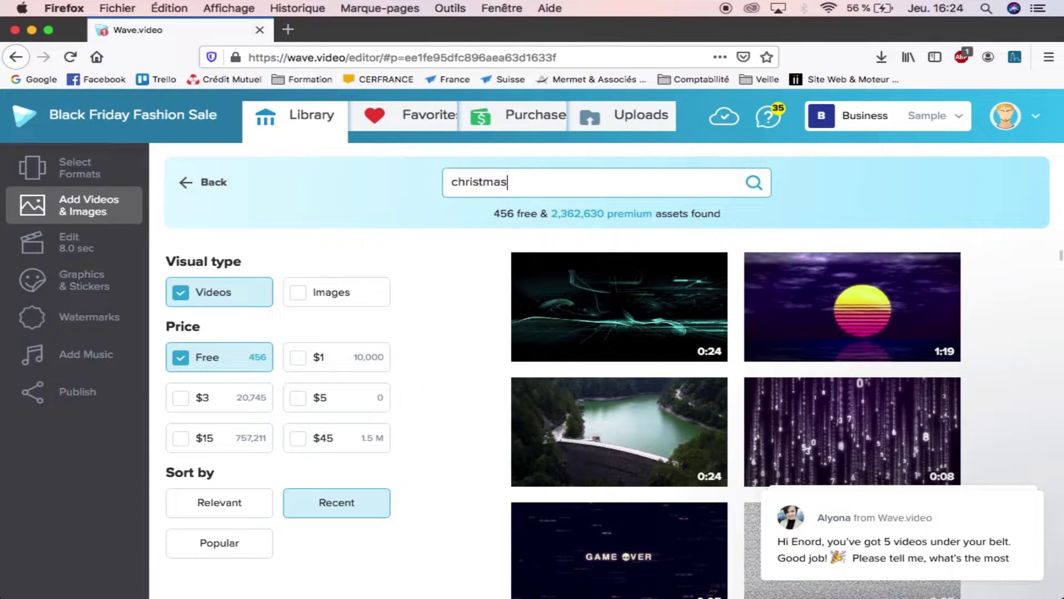
pyautogui.press('Return')
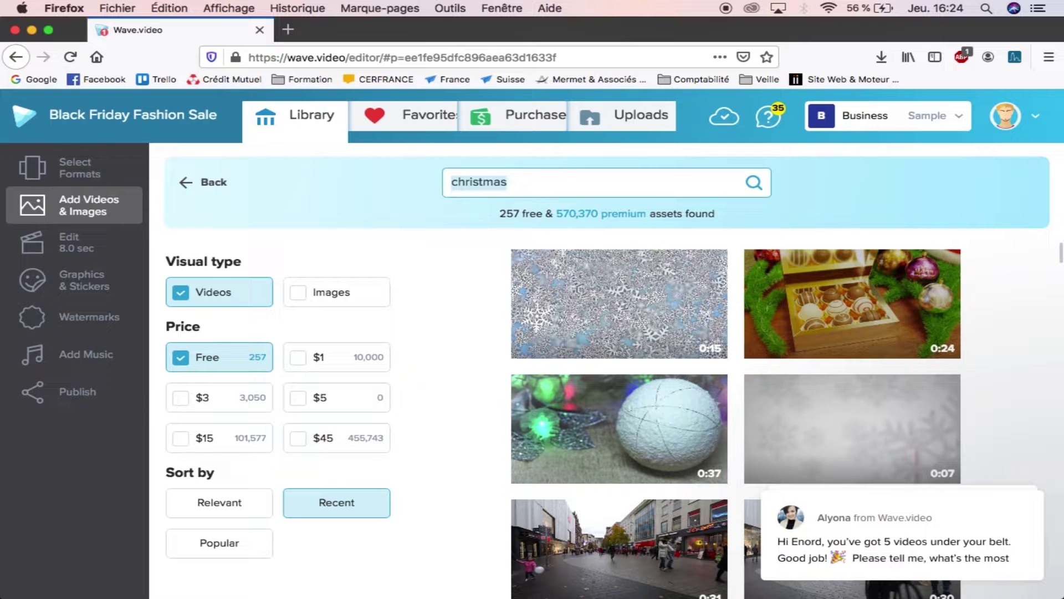
# Step: Browse the christmas video results, then switch to the Uploads area
pyautogui.scroll(-2, 871, 336)
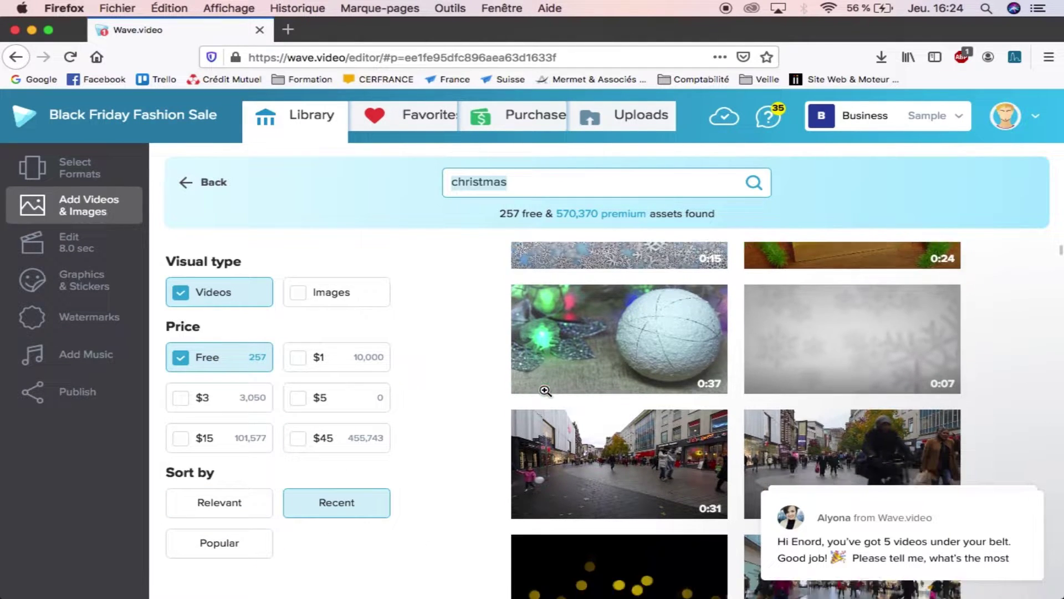
pyautogui.scroll(-3, 544, 390)
pyautogui.scroll(3, 545, 390)
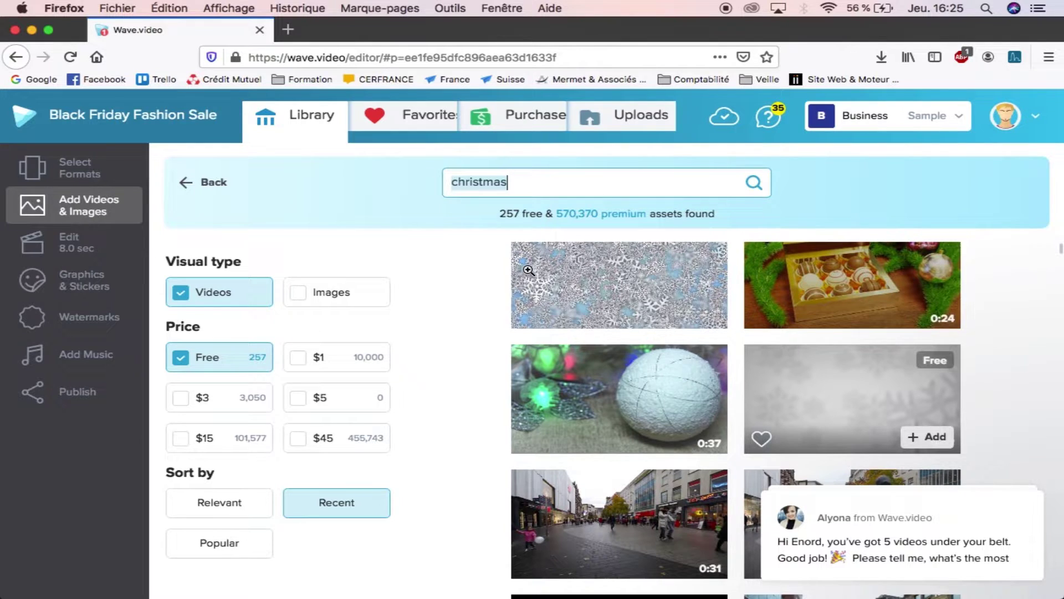
pyautogui.click(627, 112)
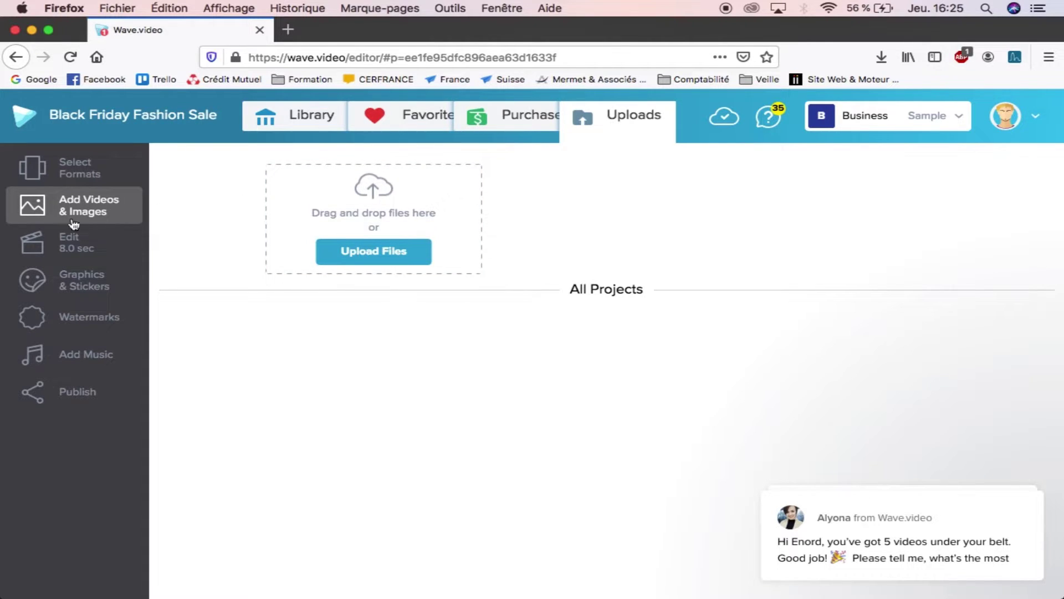
# Step: Return to Edit and play the 8-second 9:16 Story version
pyautogui.click(80, 244)
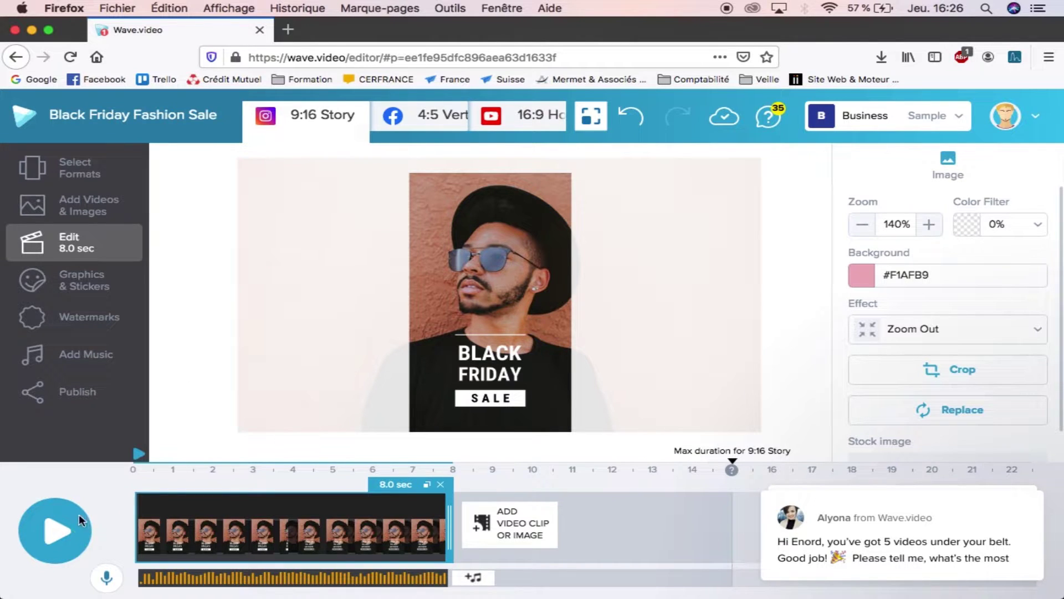
pyautogui.click(55, 530)
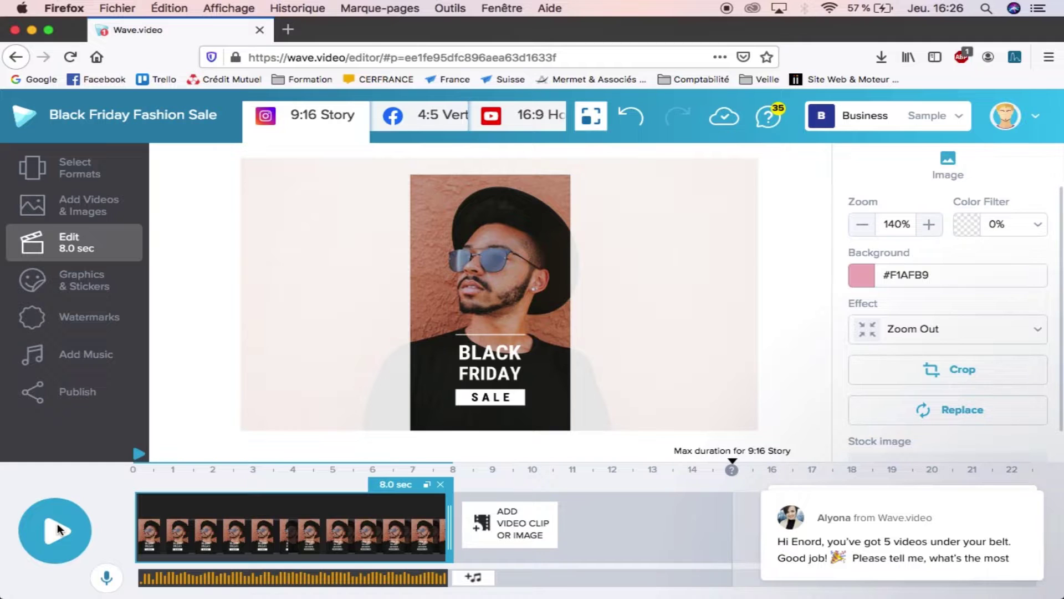
# Step: Retype the SALE label as PROMO in the 16:9 Horizontal version and play it
pyautogui.click(422, 115)
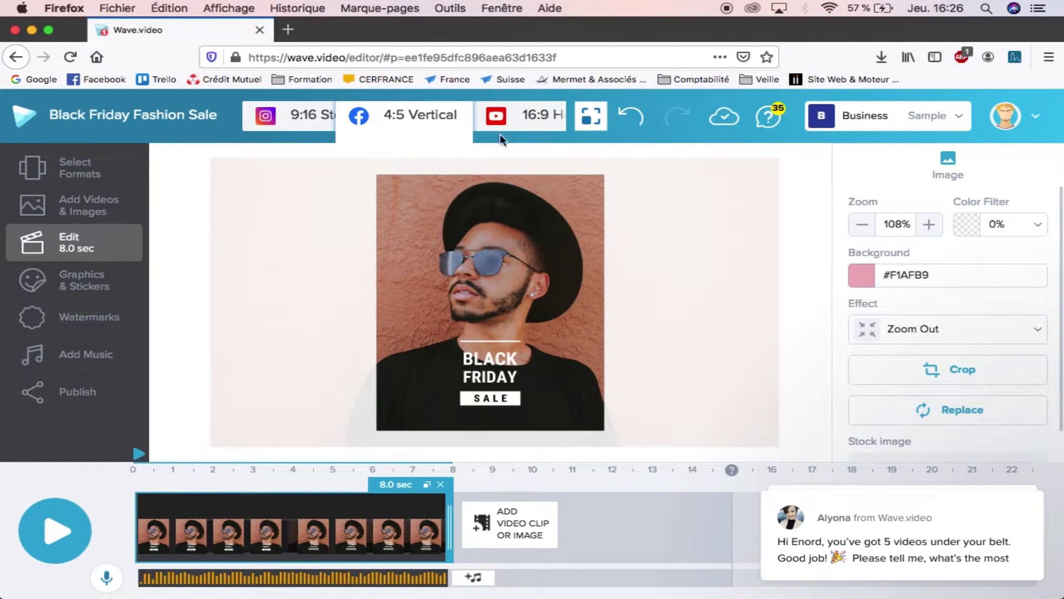
pyautogui.click(533, 117)
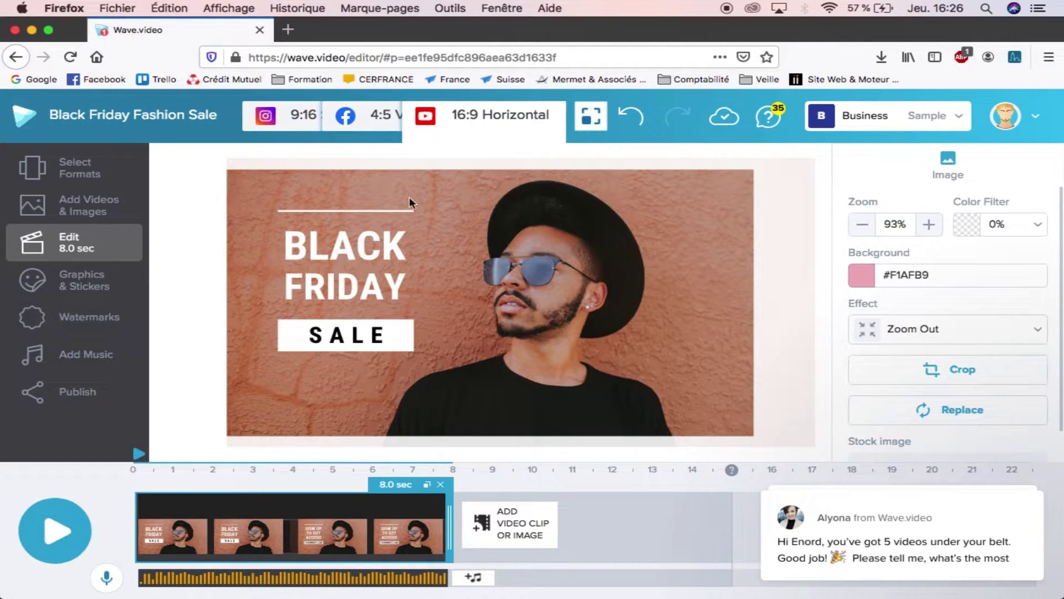
pyautogui.click(314, 253)
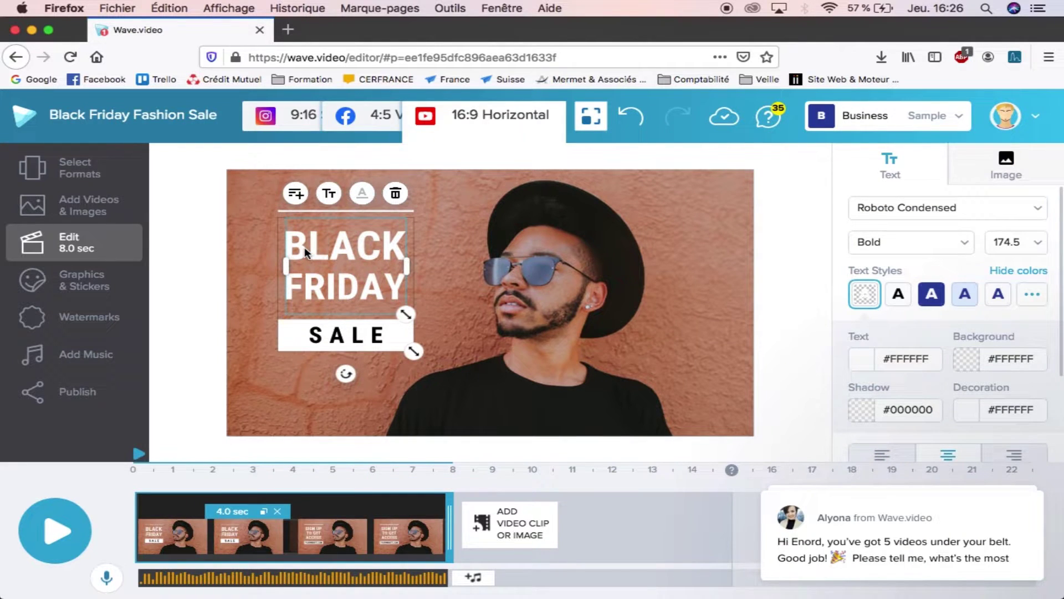
pyautogui.doubleClick(304, 245)
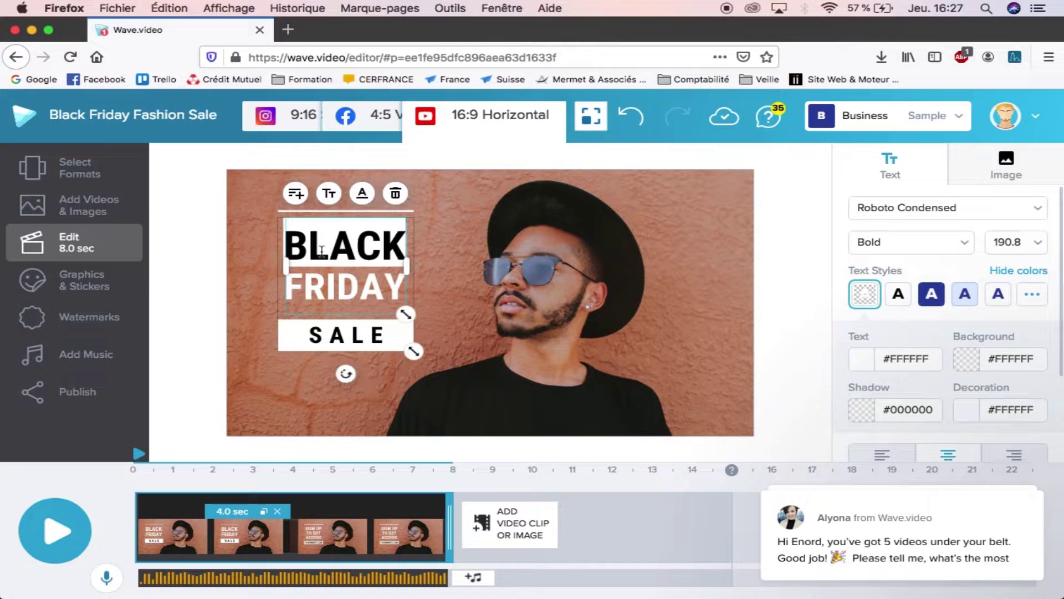
pyautogui.click(317, 339)
pyautogui.moveTo(302, 335); pyautogui.dragTo(387, 337)
pyautogui.write('P')
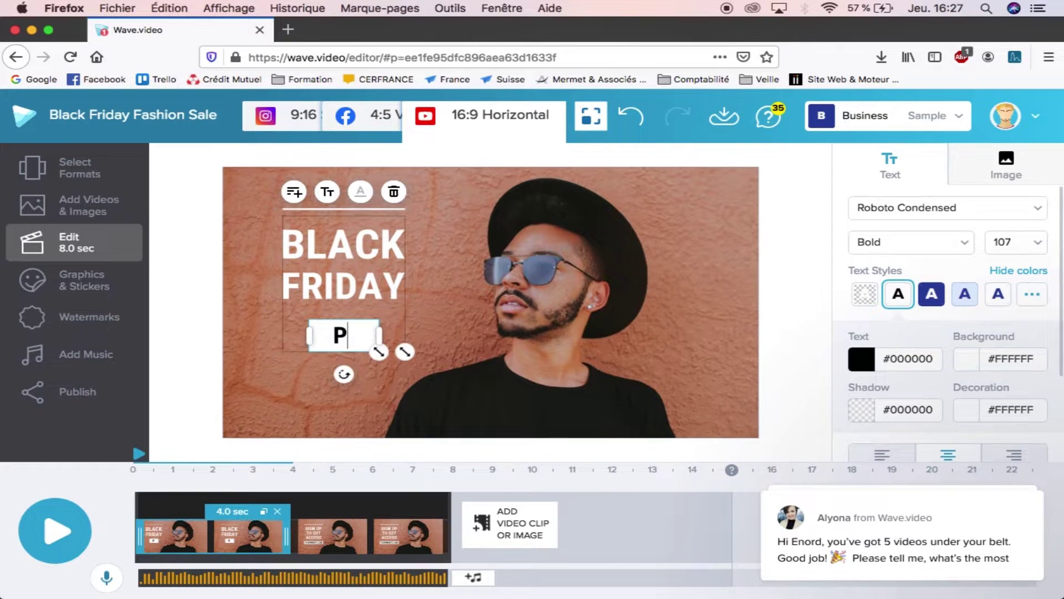
pyautogui.write('ROMO')
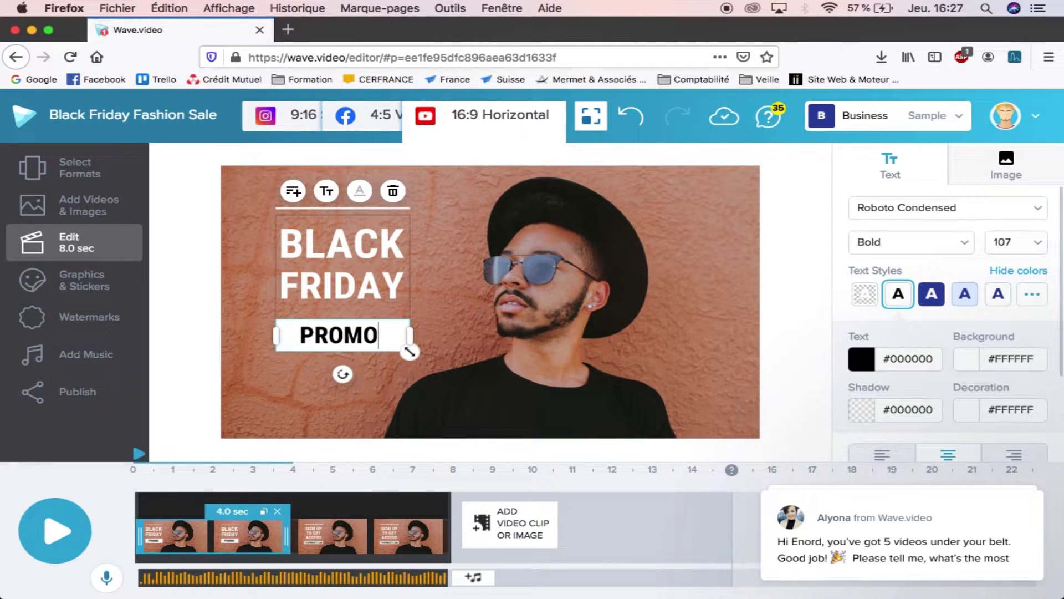
pyautogui.click(449, 268)
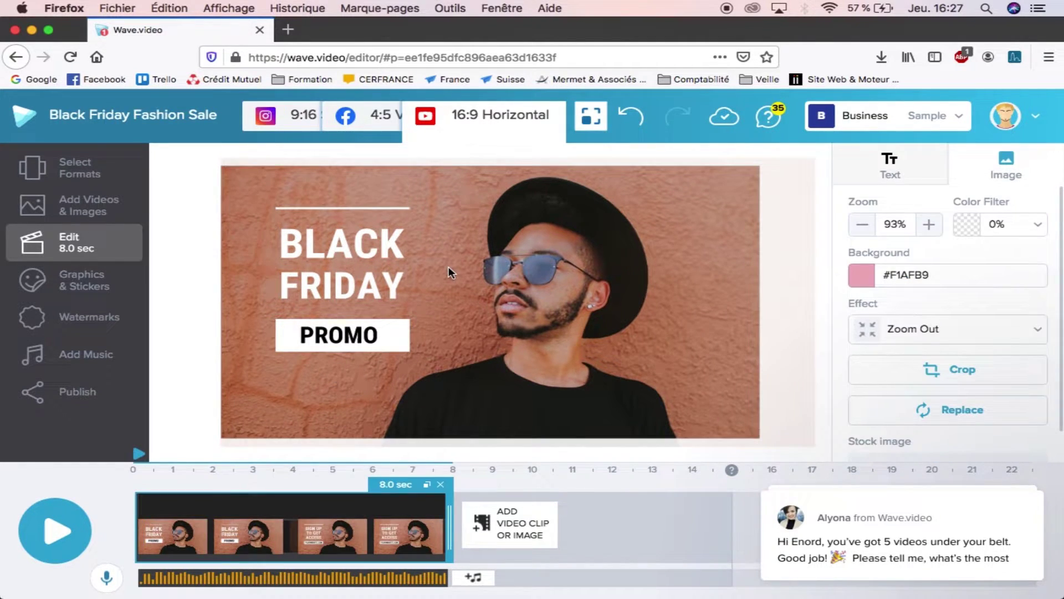
pyautogui.click(44, 531)
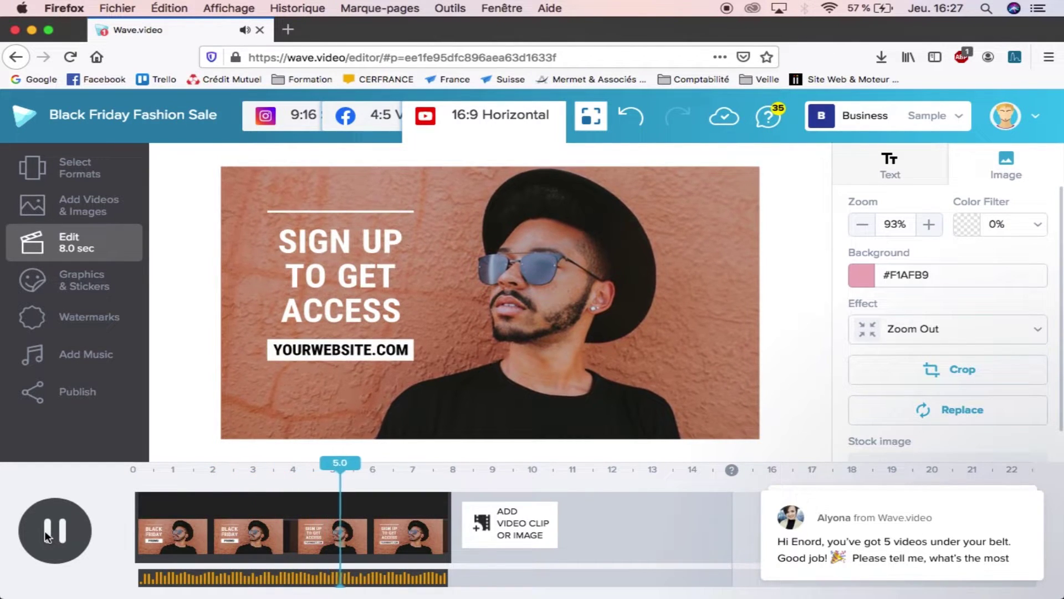
# Step: Replace the SIGN UP TO GET ACCESS headline with 'CLIQUEZ ICI' on its first line
pyautogui.click(327, 311)
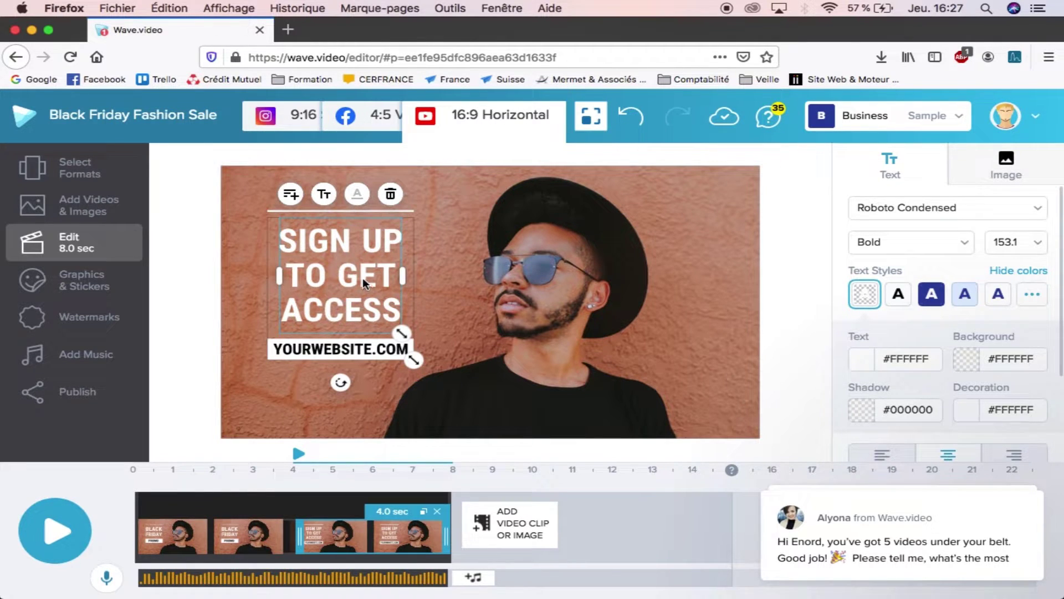
pyautogui.doubleClick(312, 248)
pyautogui.click(313, 248)
pyautogui.moveTo(279, 240); pyautogui.dragTo(329, 241)
pyautogui.moveTo(352, 276); pyautogui.dragTo(395, 313)
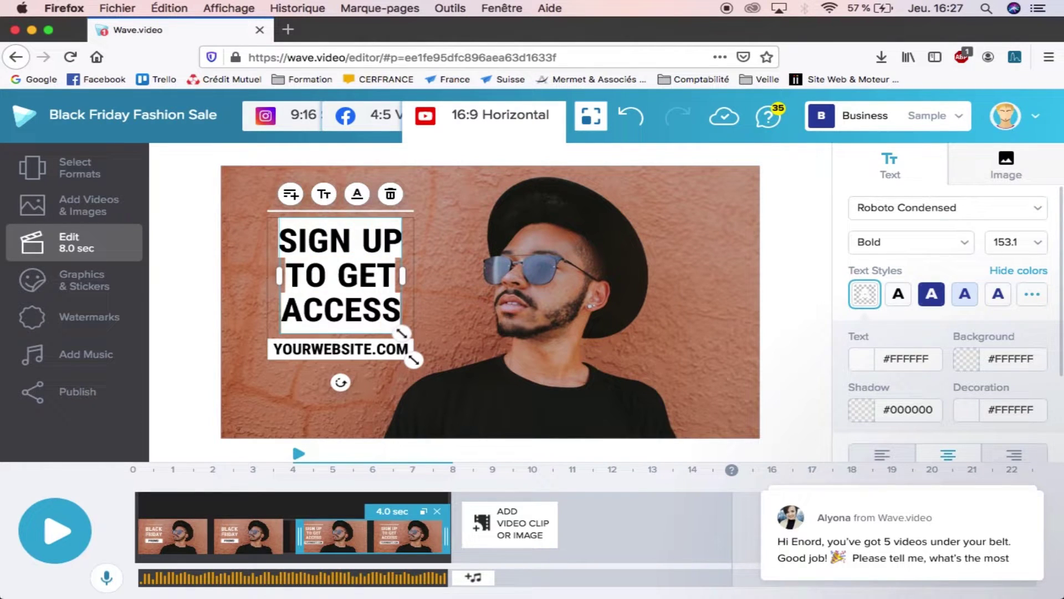
pyautogui.write('CLIQ')
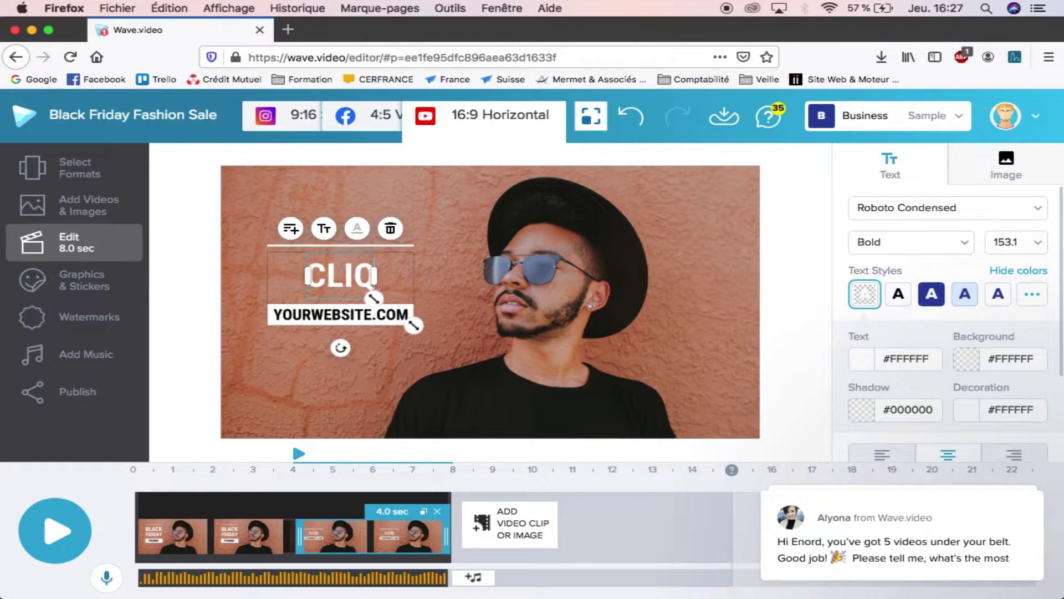
pyautogui.write('UEZ ICI POU')
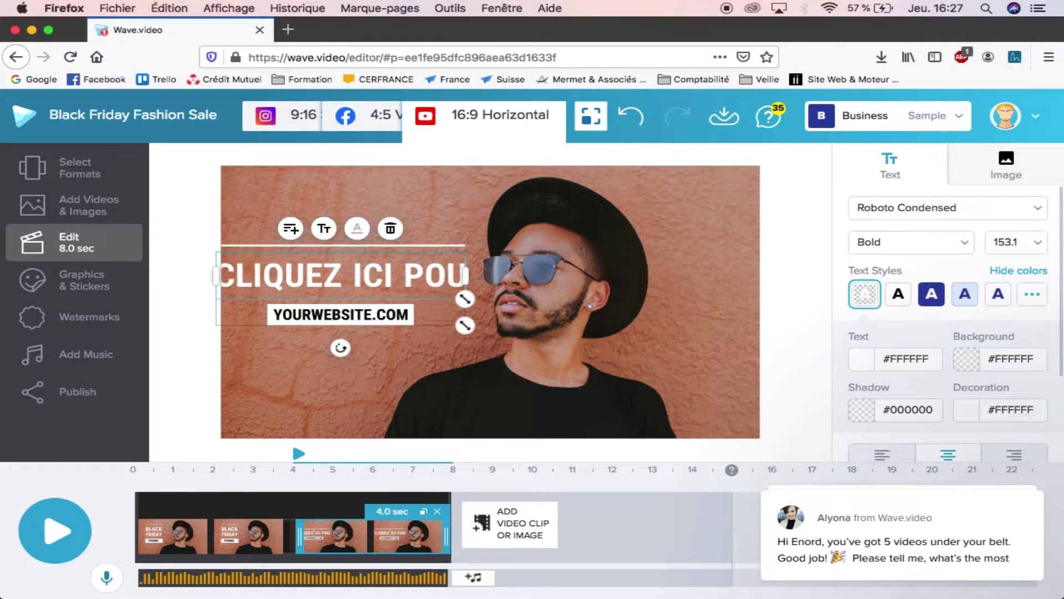
pyautogui.press('BackSpace')
pyautogui.press('BackSpace')
pyautogui.press('BackSpace')
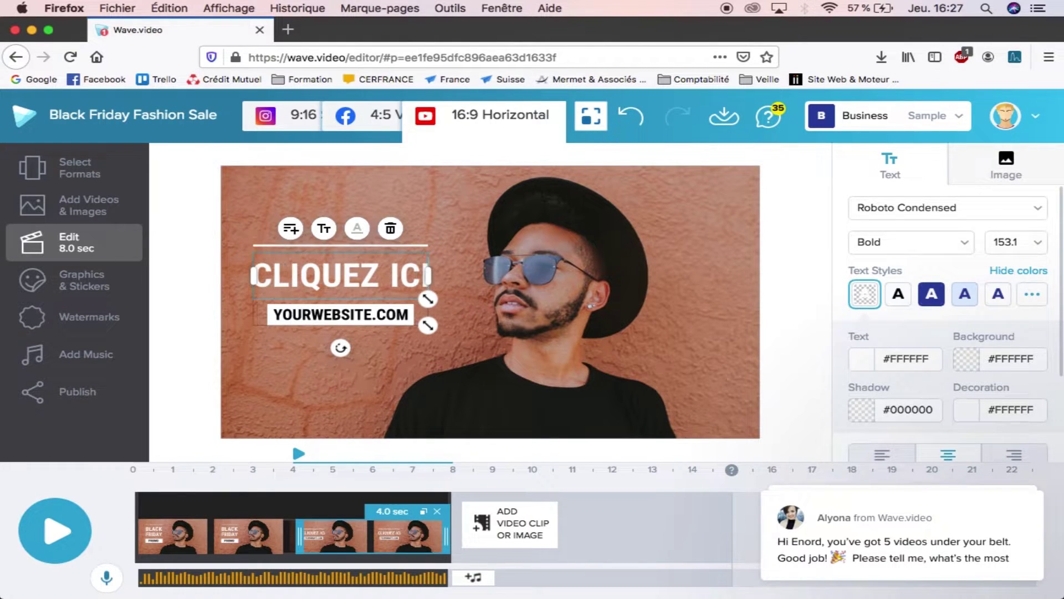
pyautogui.press('Return')
# Step: Finish the headline with POUR EN SAVOIR PLUS, adjusting its line breaks
pyautogui.write('POUR EN')
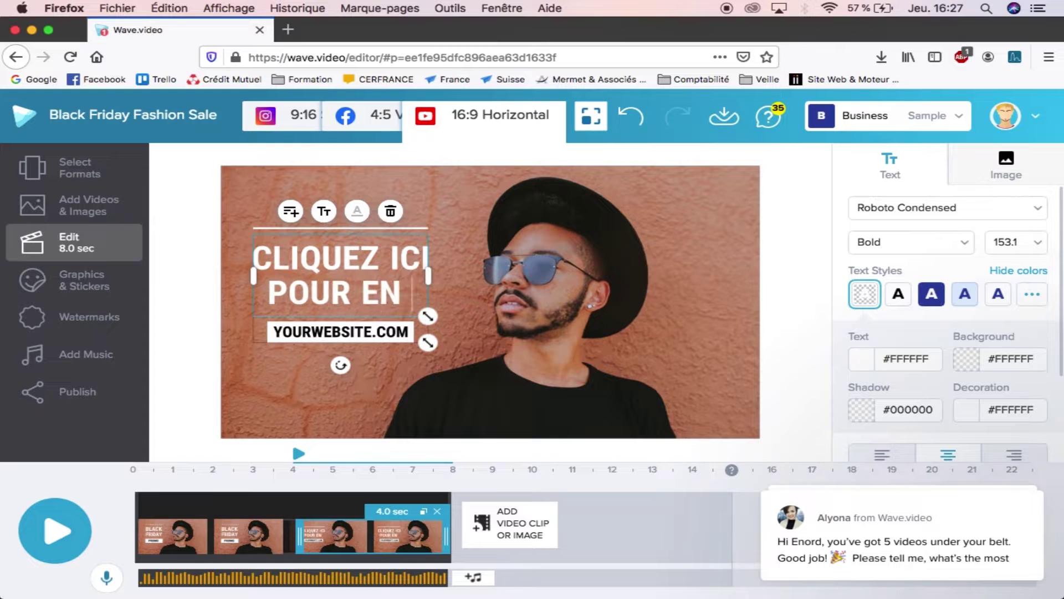
pyautogui.write(' SAVOIR')
pyautogui.press('Return')
pyautogui.write('PLUS')
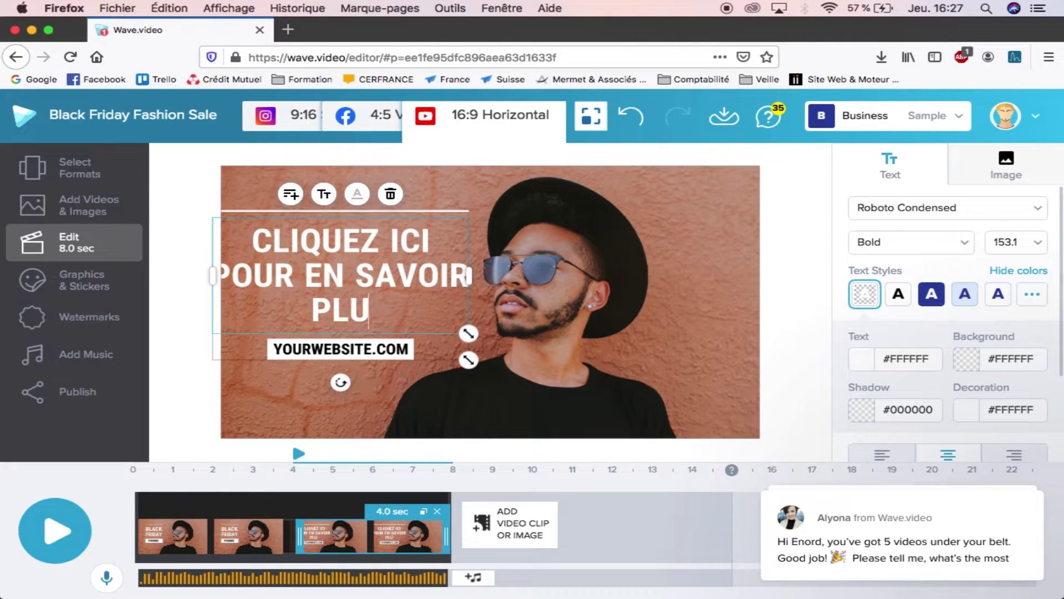
pyautogui.click(341, 288)
pyautogui.press('BackSpace')
pyautogui.press('Return')
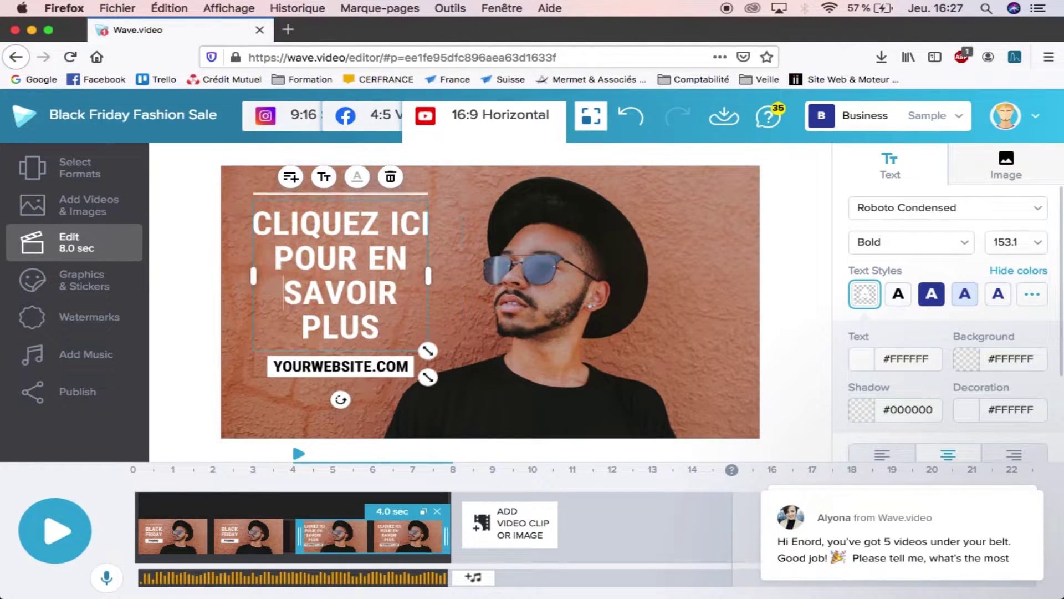
pyautogui.click(304, 322)
pyautogui.press('BackSpace')
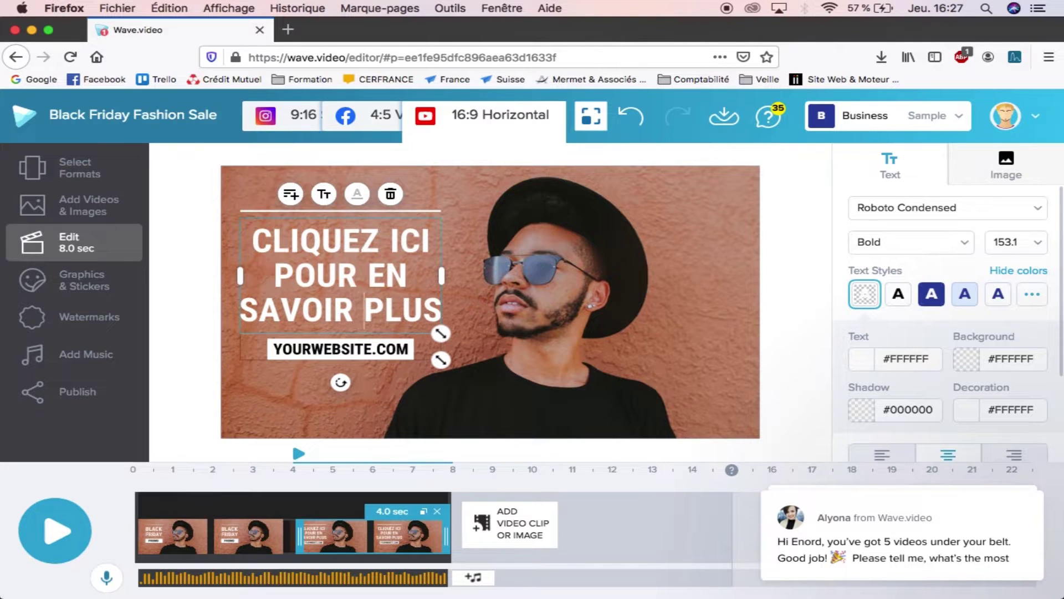
# Step: Change the YOURWEBSITE.COM text to ENORD.FR and preview the video from the start
pyautogui.click(310, 350)
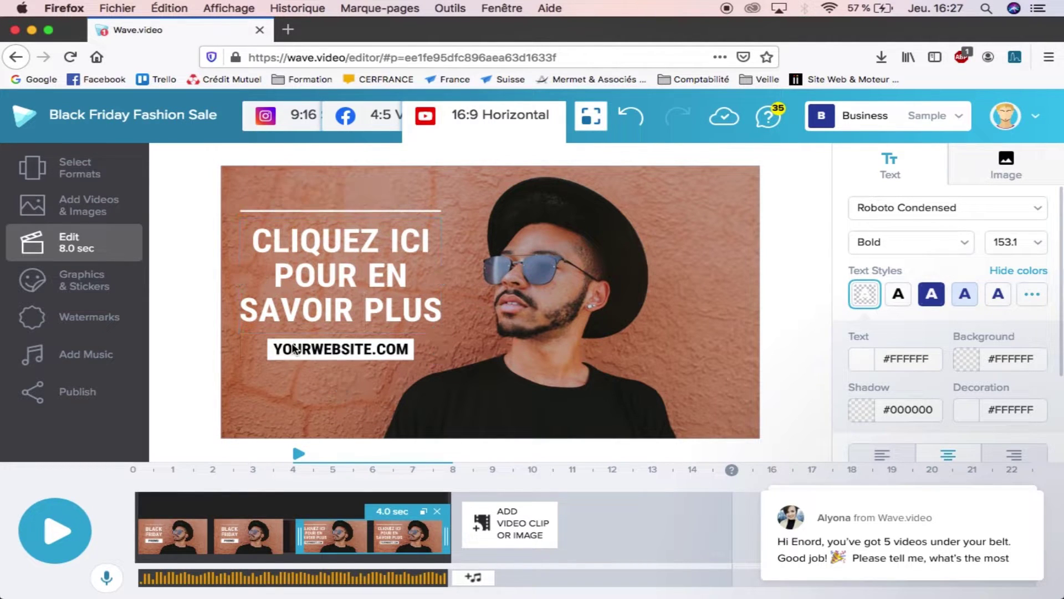
pyautogui.doubleClick(309, 350)
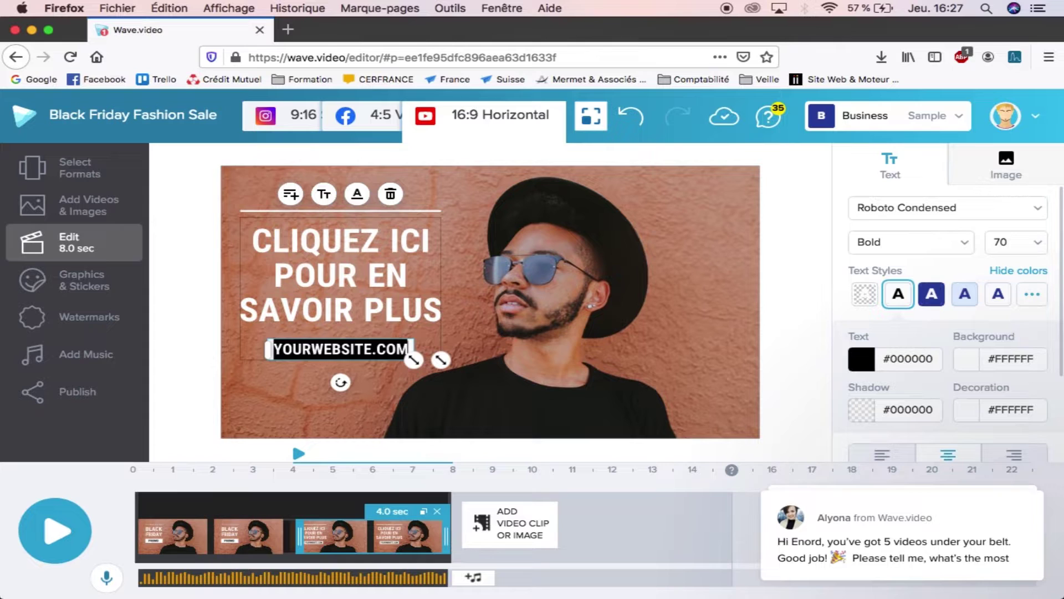
pyautogui.write('ENORD.FR')
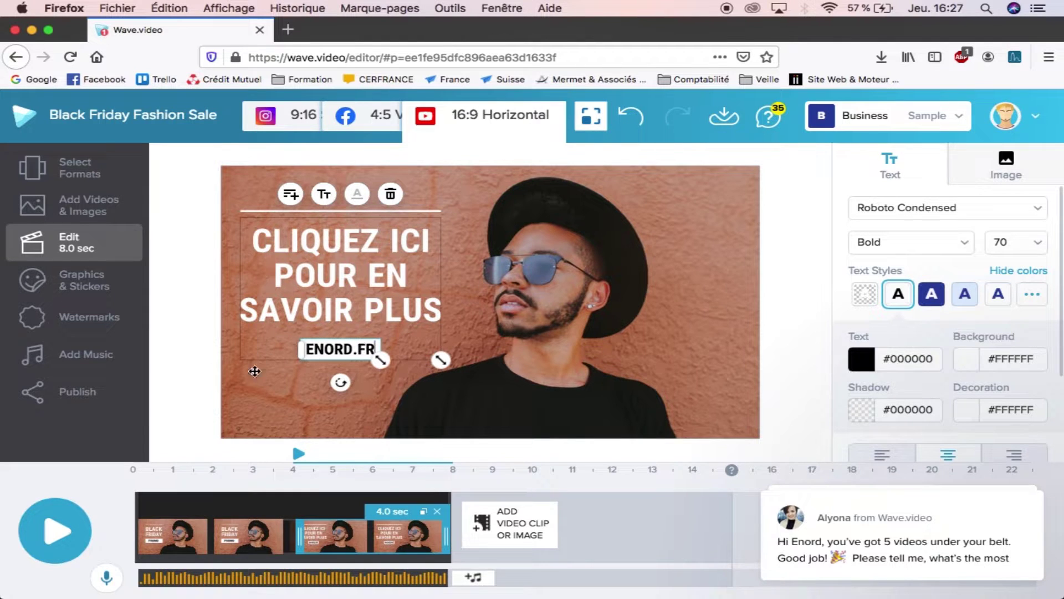
pyautogui.click(268, 382)
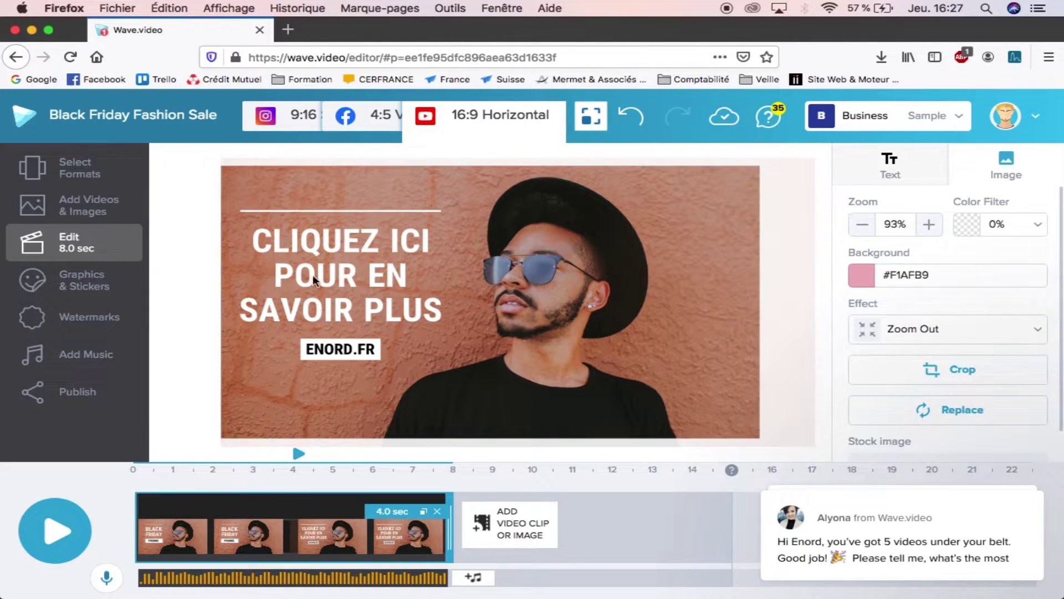
pyautogui.click(71, 526)
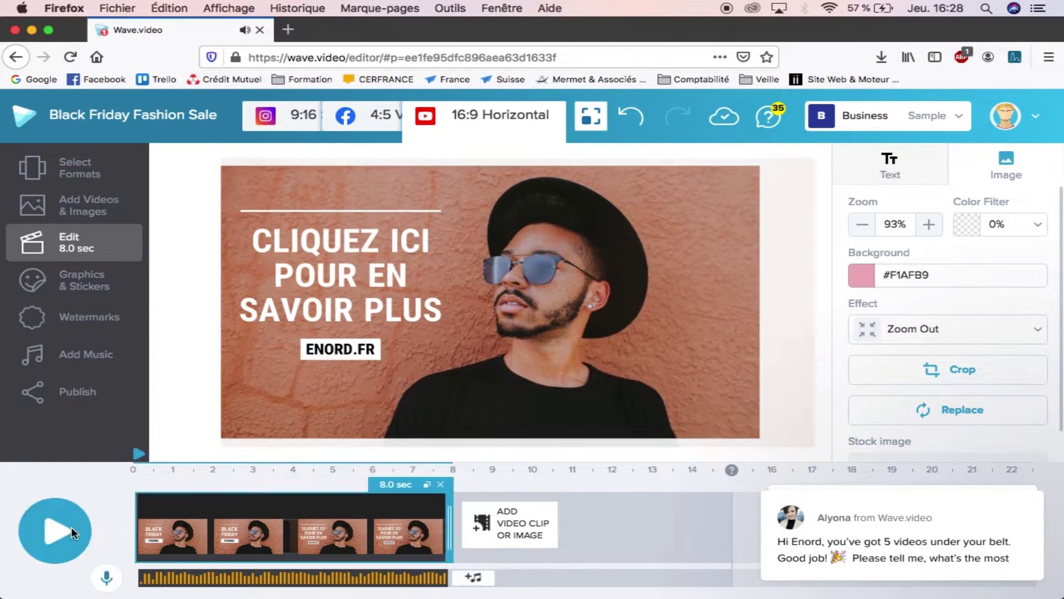
# Step: Reposition the headline block and set the headline font to Allerta Stencil
pyautogui.click(325, 348)
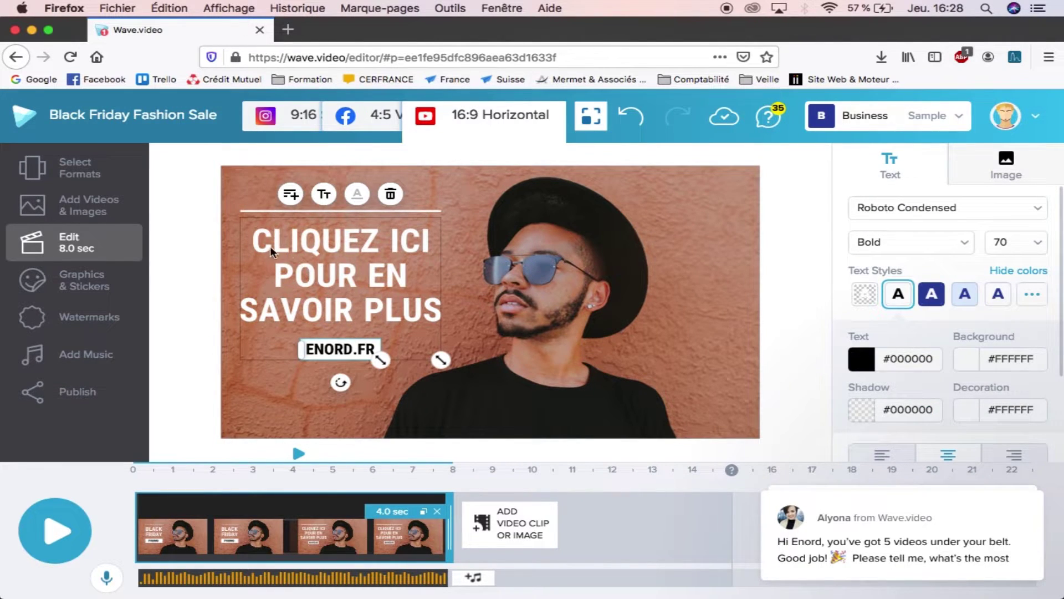
pyautogui.moveTo(259, 241); pyautogui.dragTo(282, 239)
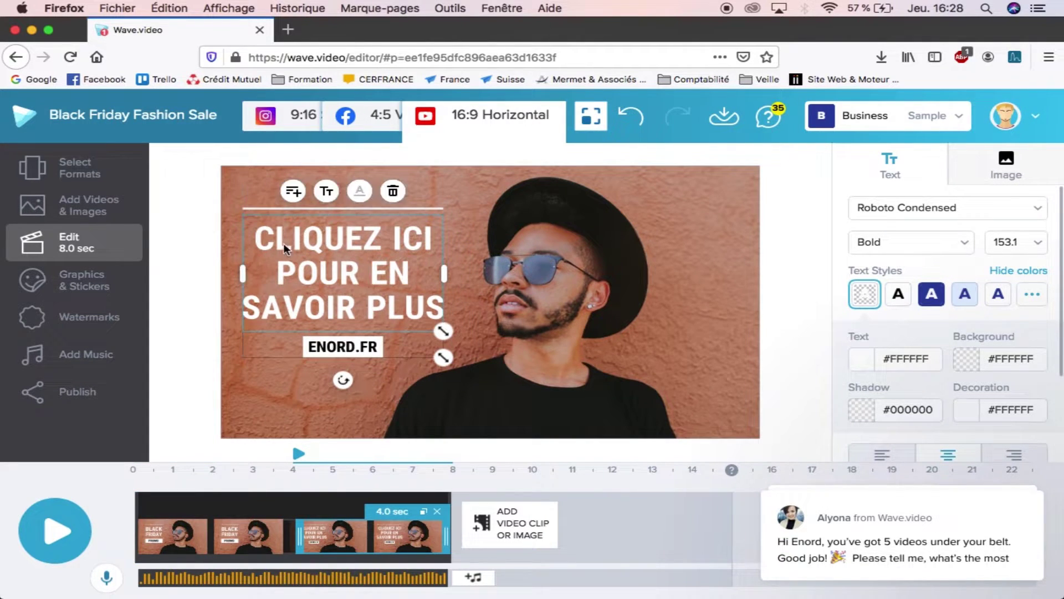
pyautogui.doubleClick(299, 240)
pyautogui.click(260, 237)
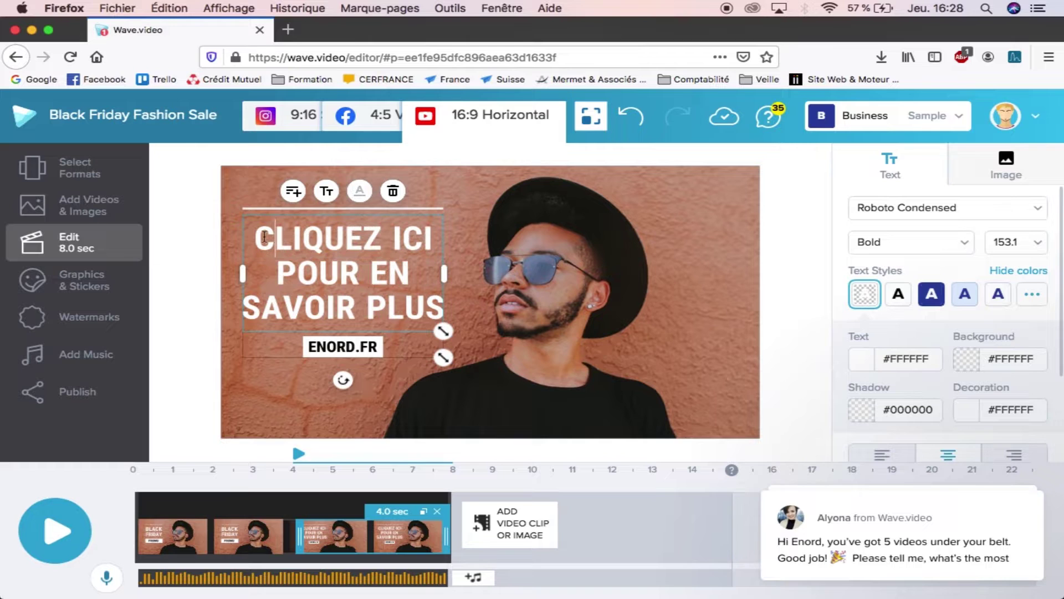
pyautogui.moveTo(259, 237); pyautogui.dragTo(445, 319)
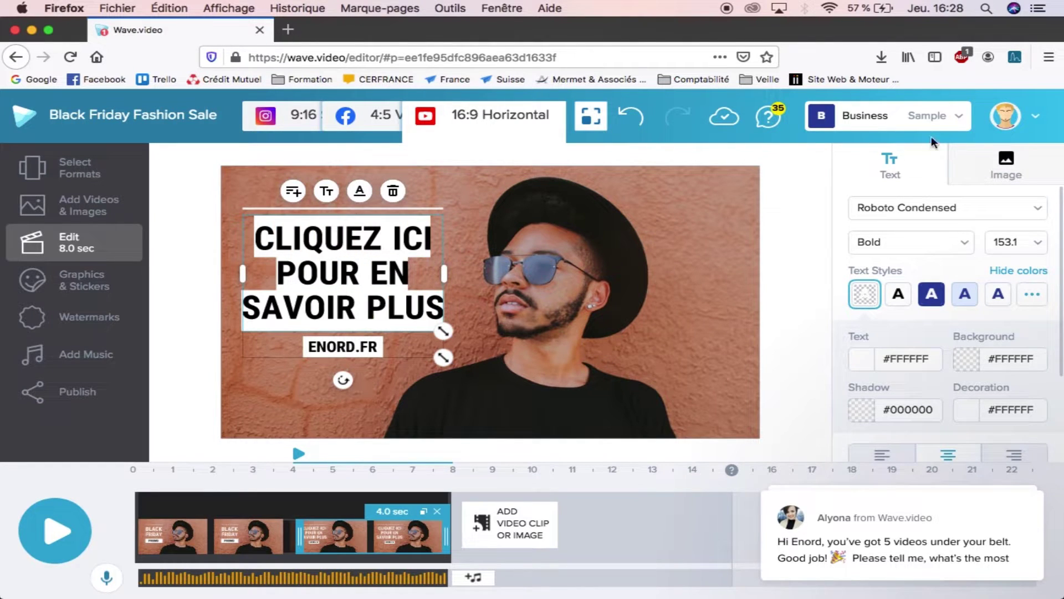
pyautogui.click(1018, 215)
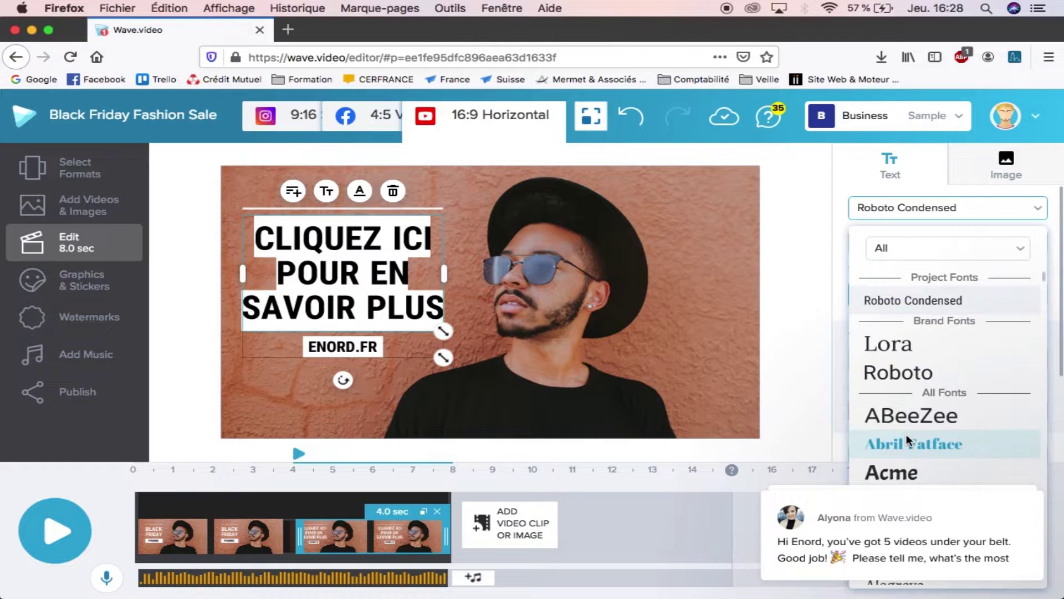
pyautogui.scroll(-3, 906, 434)
pyautogui.scroll(-6, 908, 441)
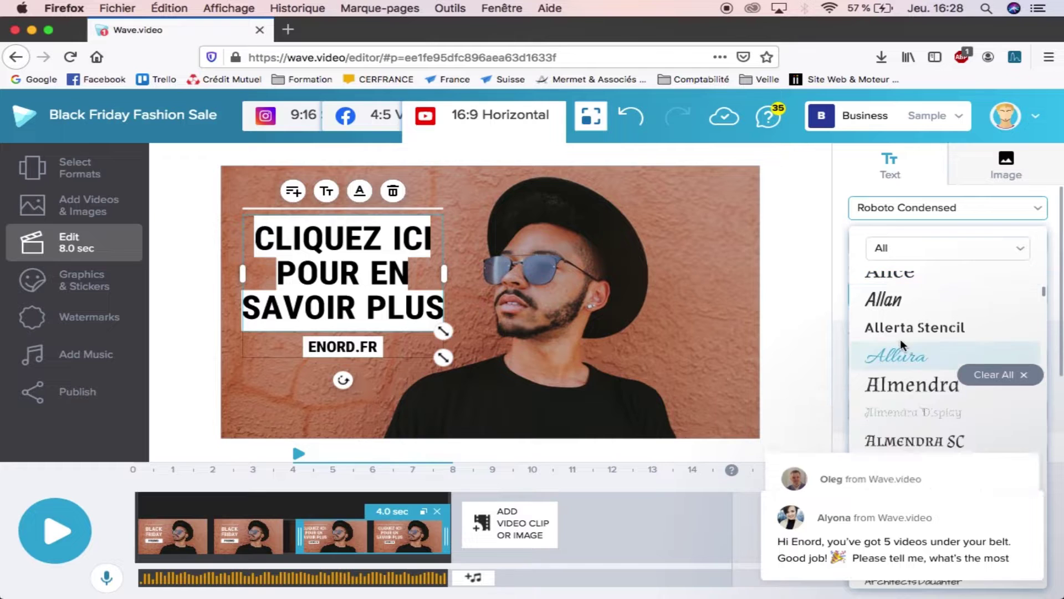
pyautogui.click(888, 327)
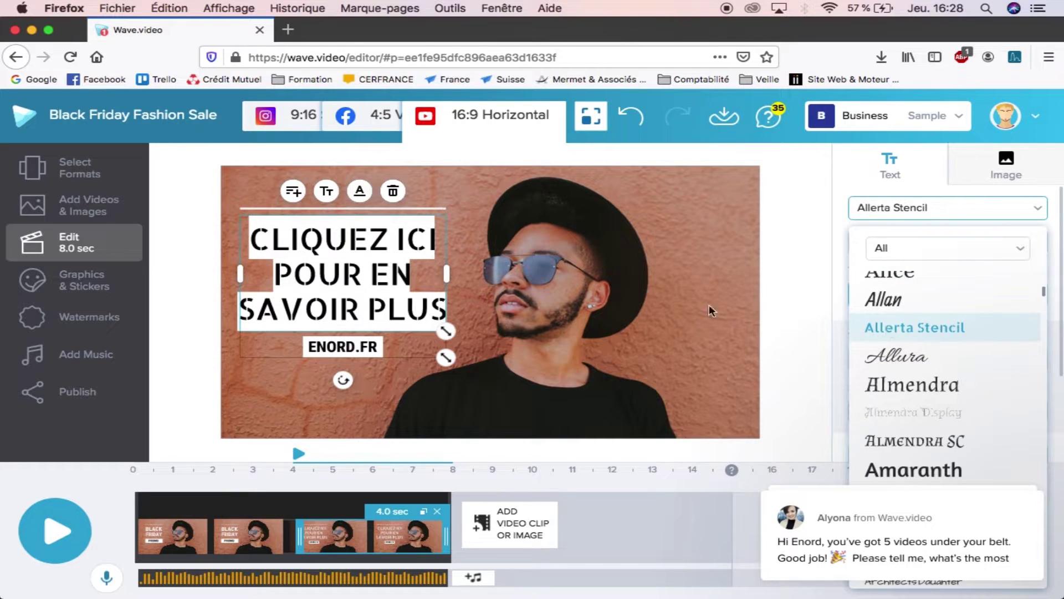
pyautogui.click(474, 280)
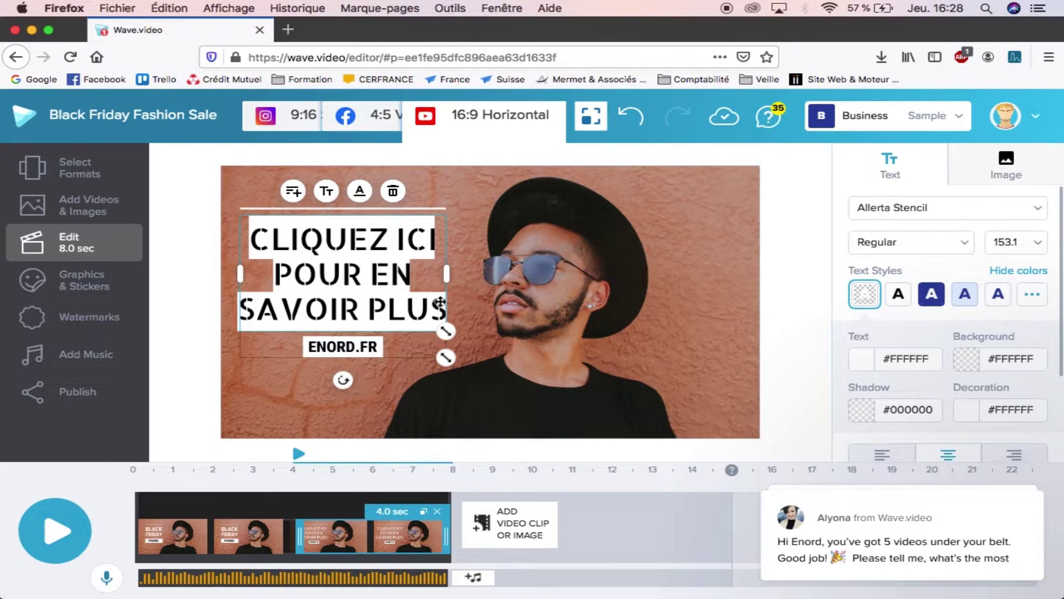
# Step: Widen the ENORD.FR banner to the headline's width, raise the text group, and preview
pyautogui.click(313, 348)
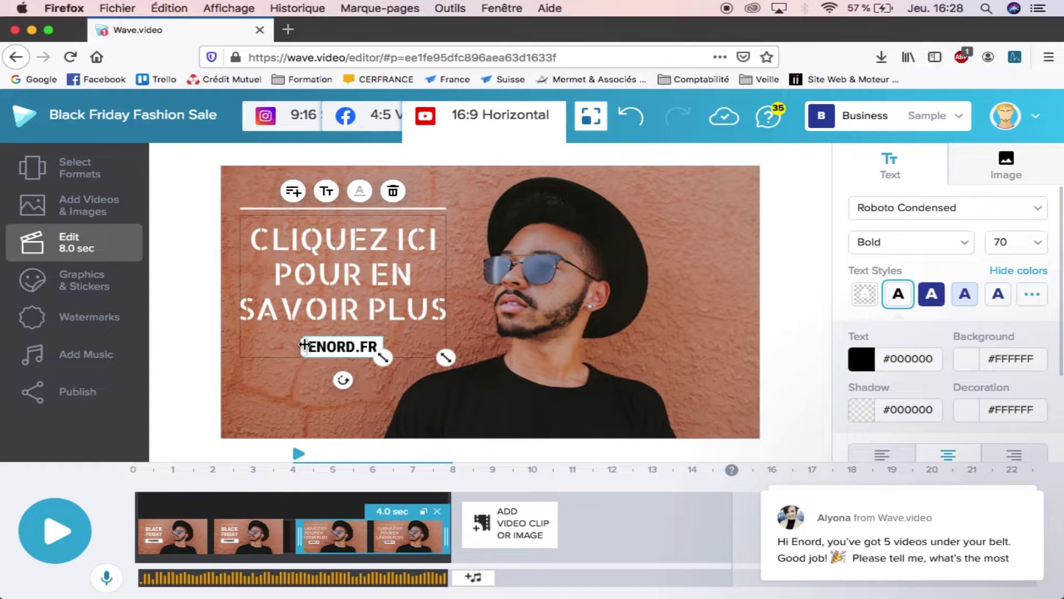
pyautogui.moveTo(302, 348); pyautogui.dragTo(239, 348)
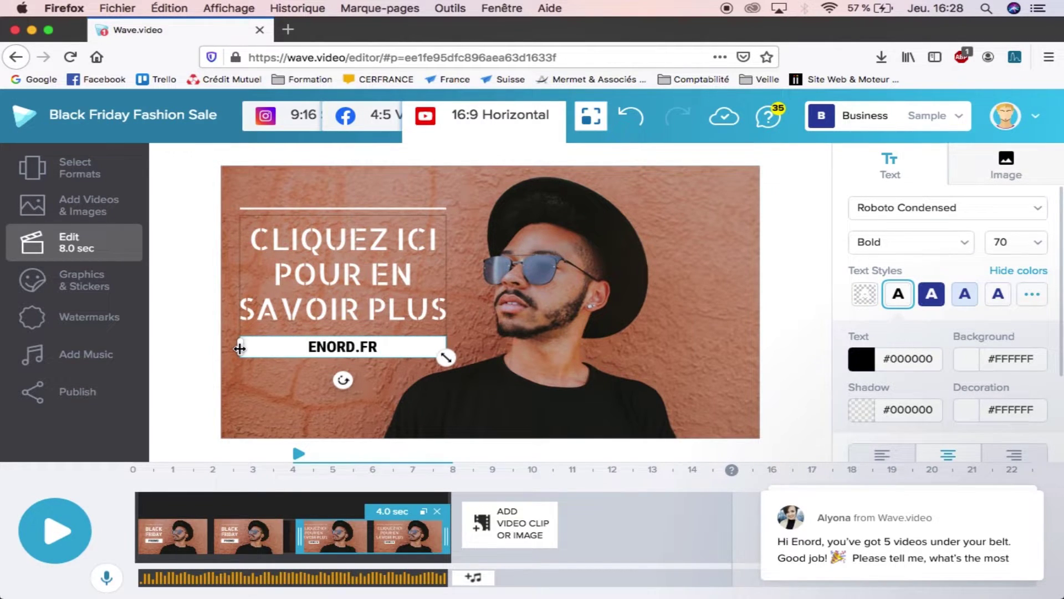
pyautogui.click(262, 376)
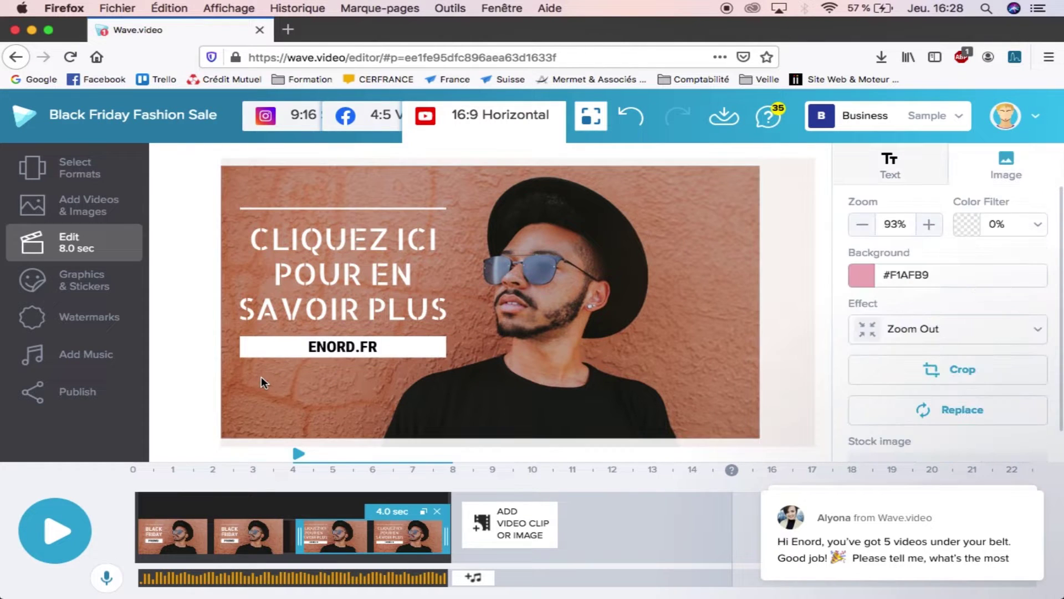
pyautogui.moveTo(301, 255); pyautogui.dragTo(300, 244)
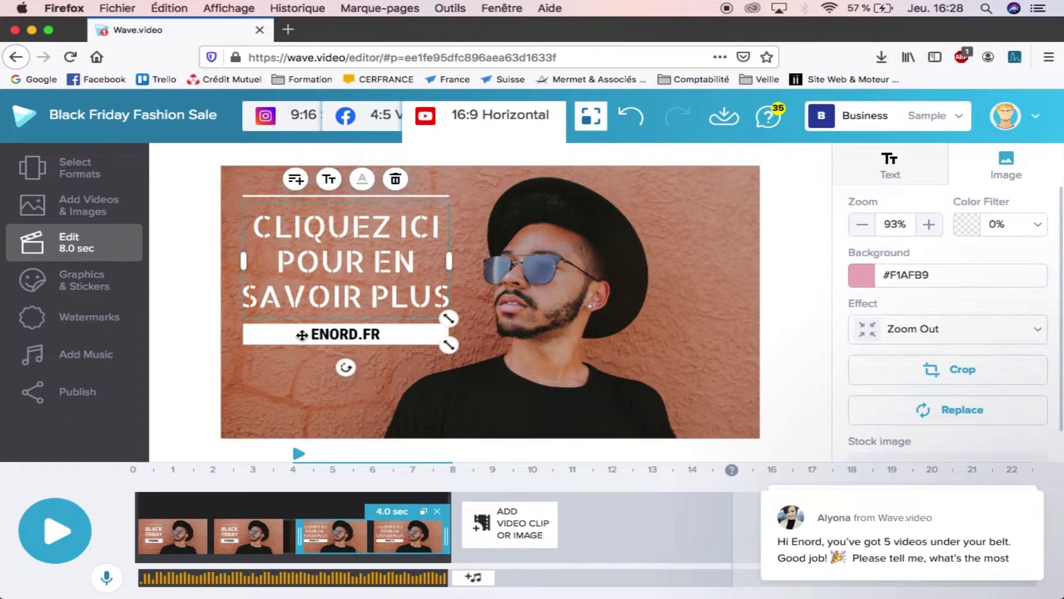
pyautogui.click(301, 384)
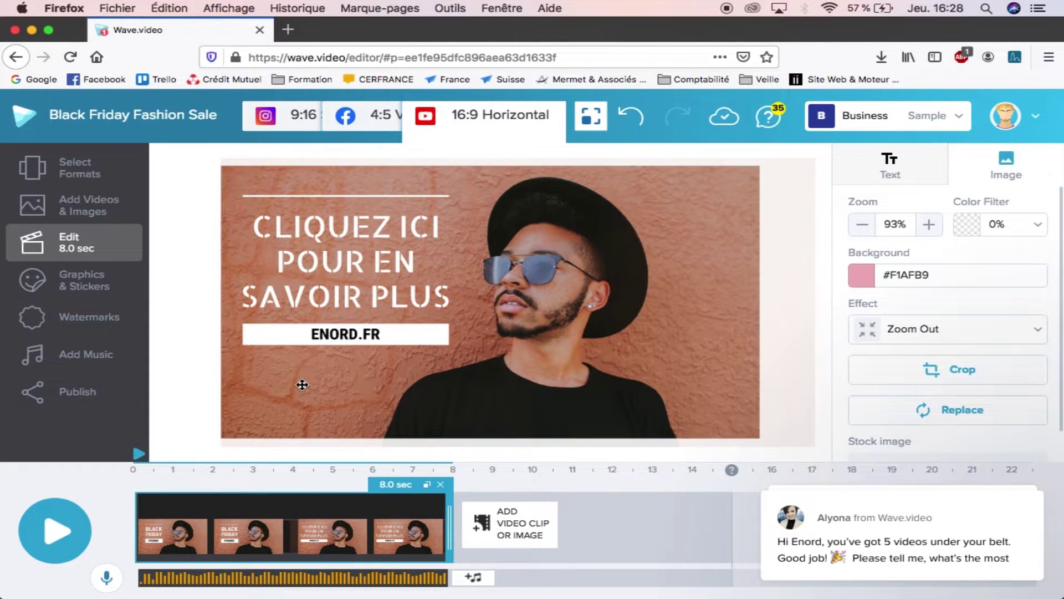
pyautogui.click(57, 521)
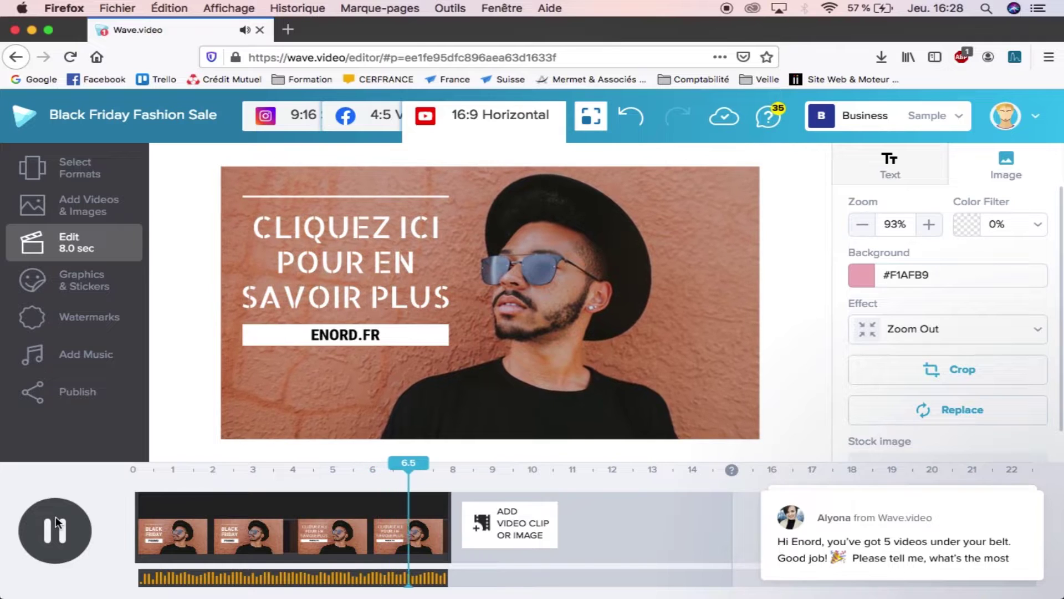
# Step: Adjust the second scene's background photo zoom to 102% in the Image panel, then replay from the start
pyautogui.click(56, 518)
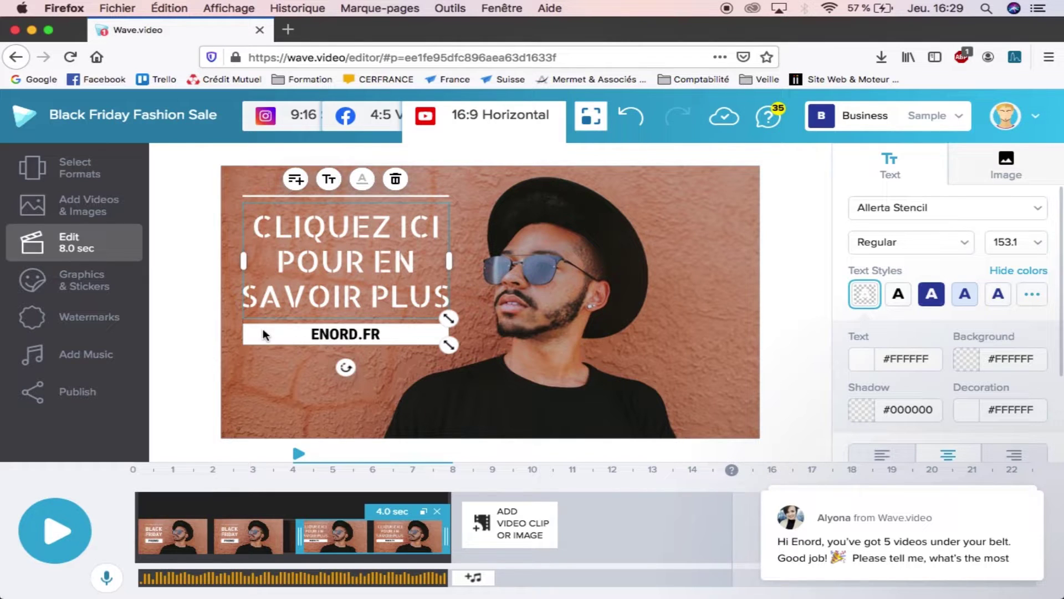
pyautogui.click(638, 224)
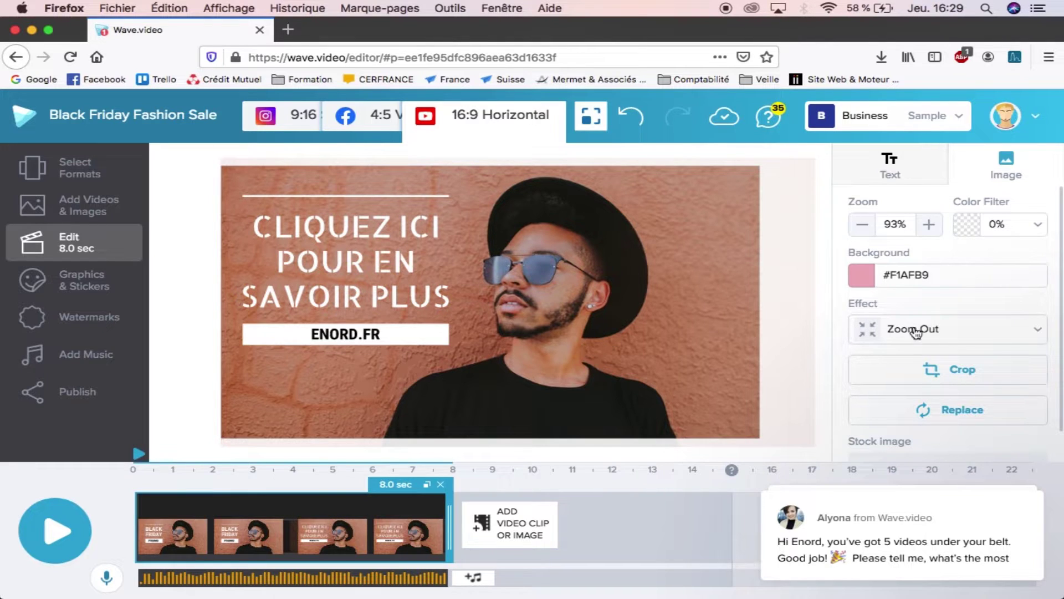
pyautogui.click(379, 262)
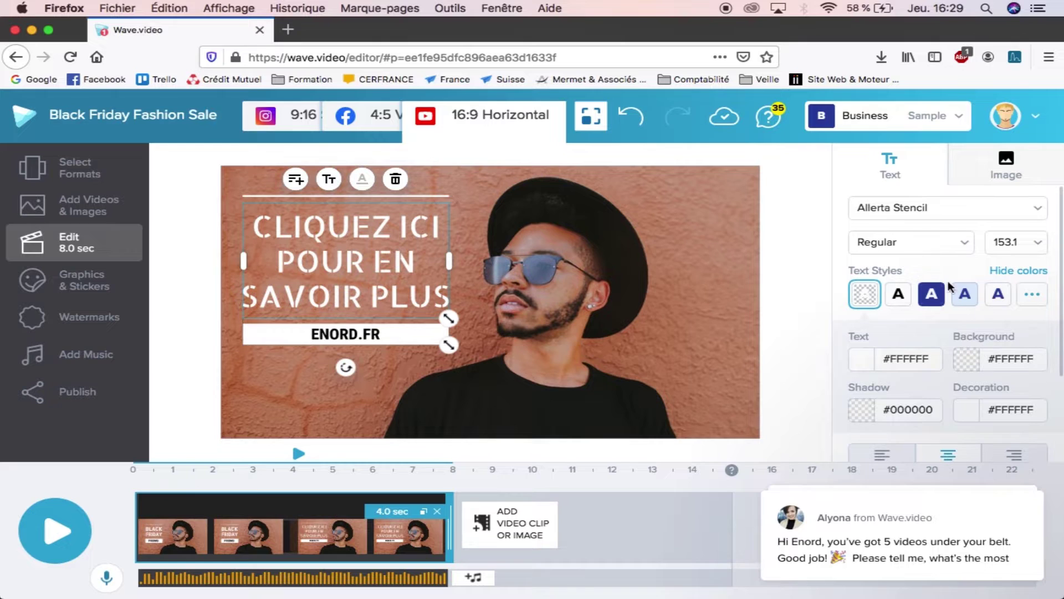
pyautogui.click(535, 264)
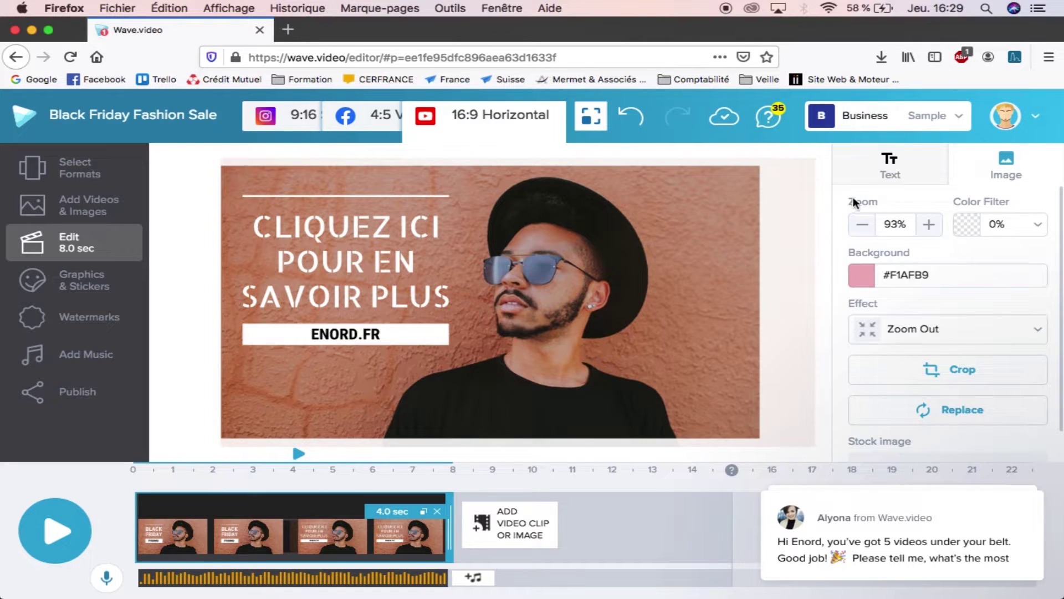
pyautogui.click(928, 226)
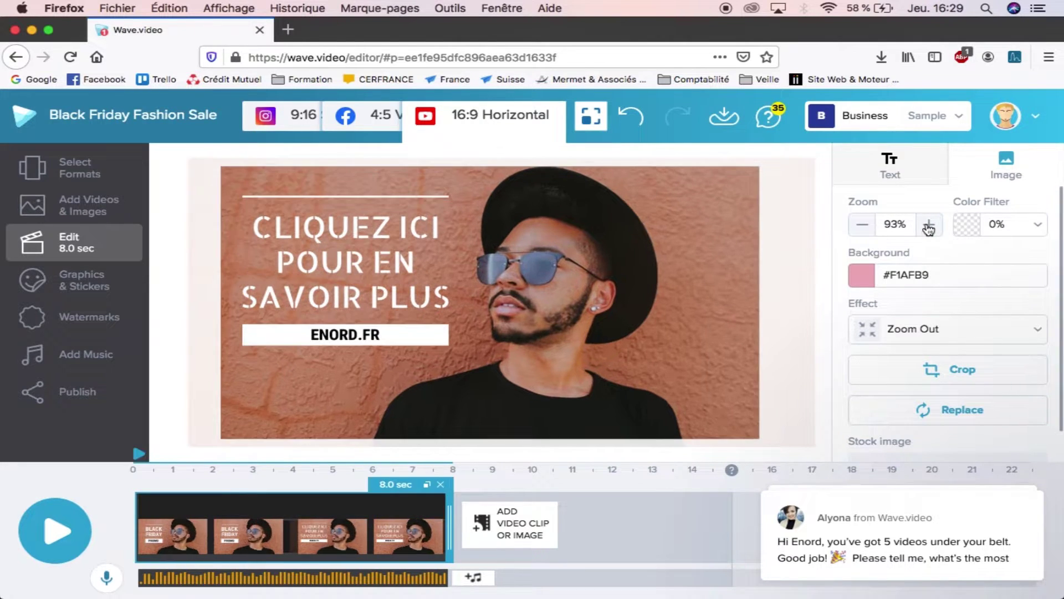
pyautogui.click(928, 226)
pyautogui.click(929, 227)
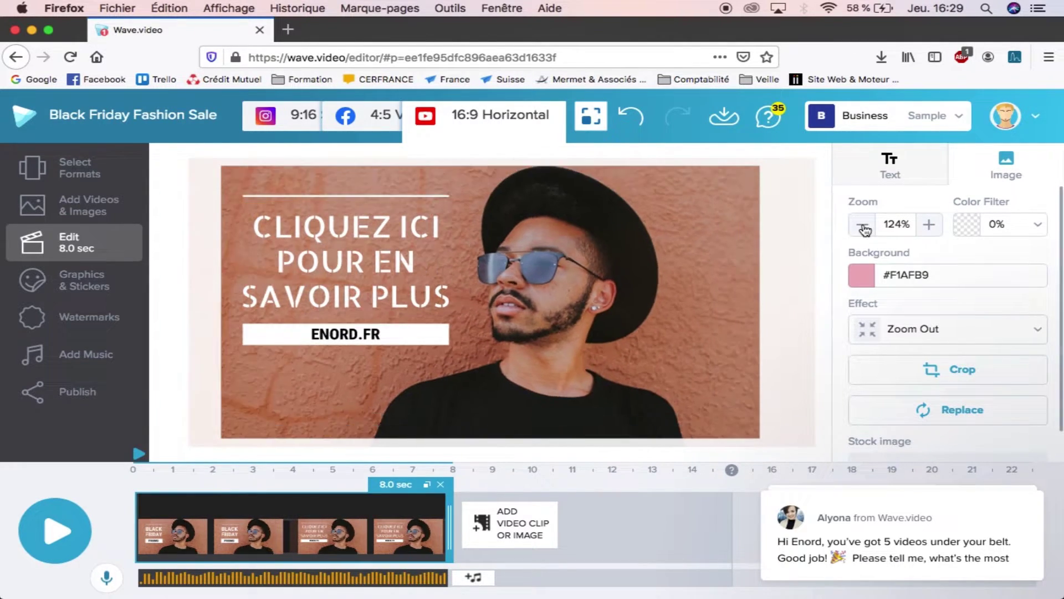
pyautogui.click(864, 226)
pyautogui.click(863, 226)
pyautogui.click(864, 226)
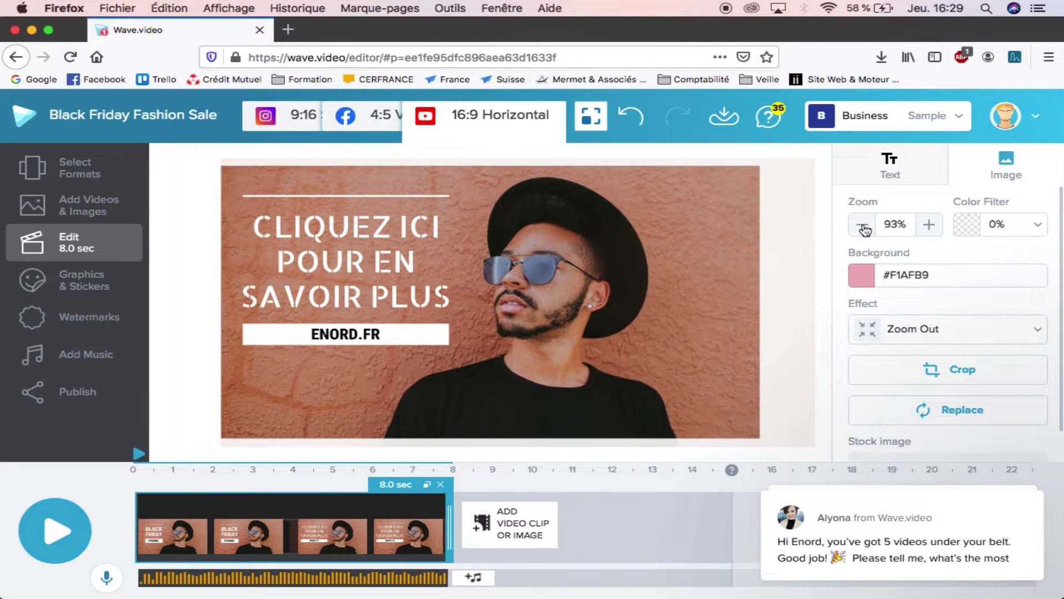
pyautogui.click(929, 225)
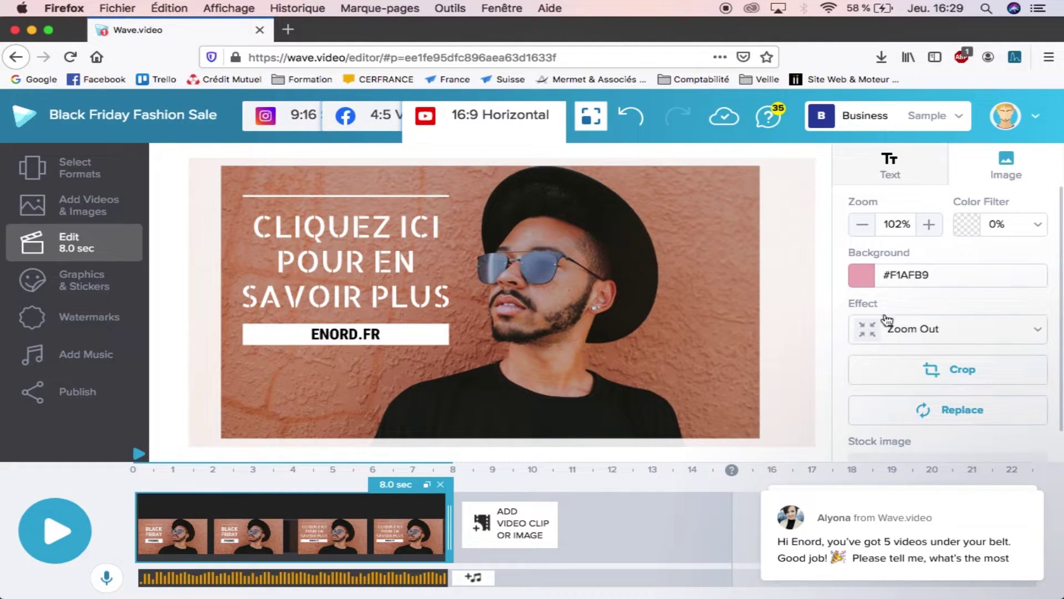
pyautogui.click(33, 528)
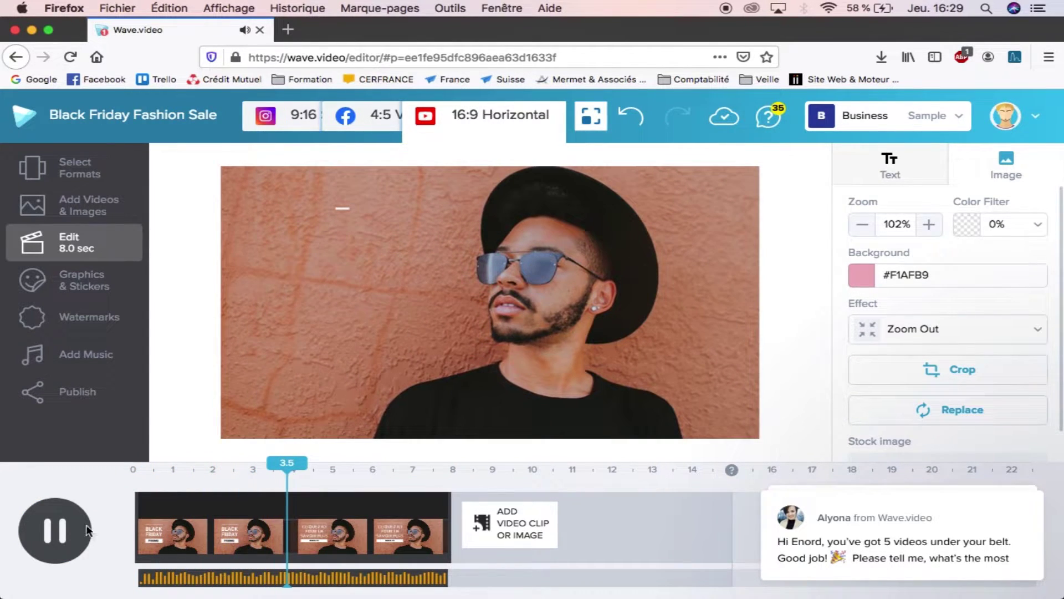
pyautogui.click(626, 285)
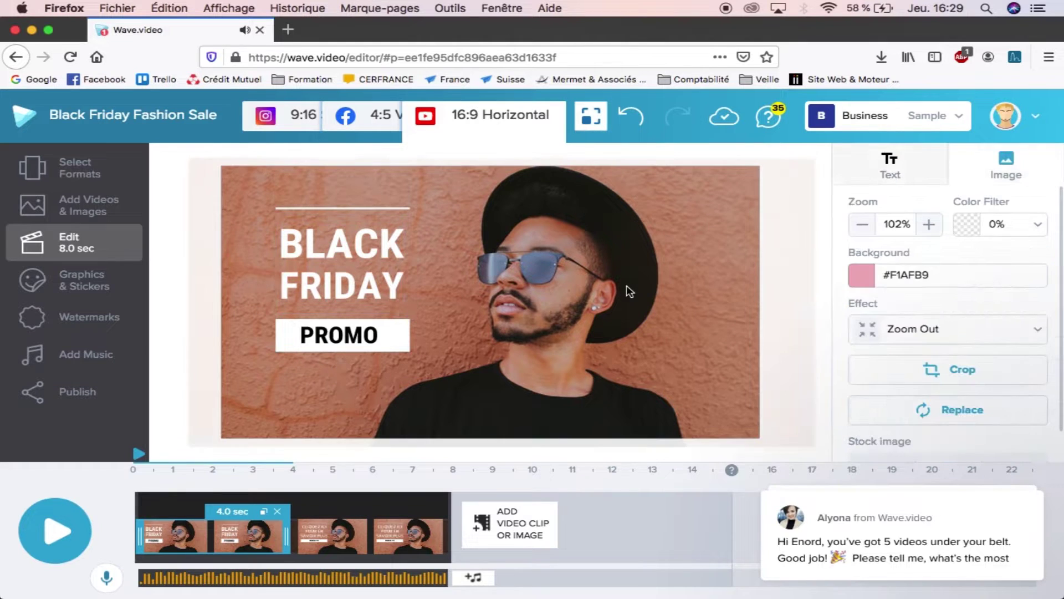
# Step: Switch the background photo's effect from Zoom Out to Pan Right and play a preview
pyautogui.click(945, 332)
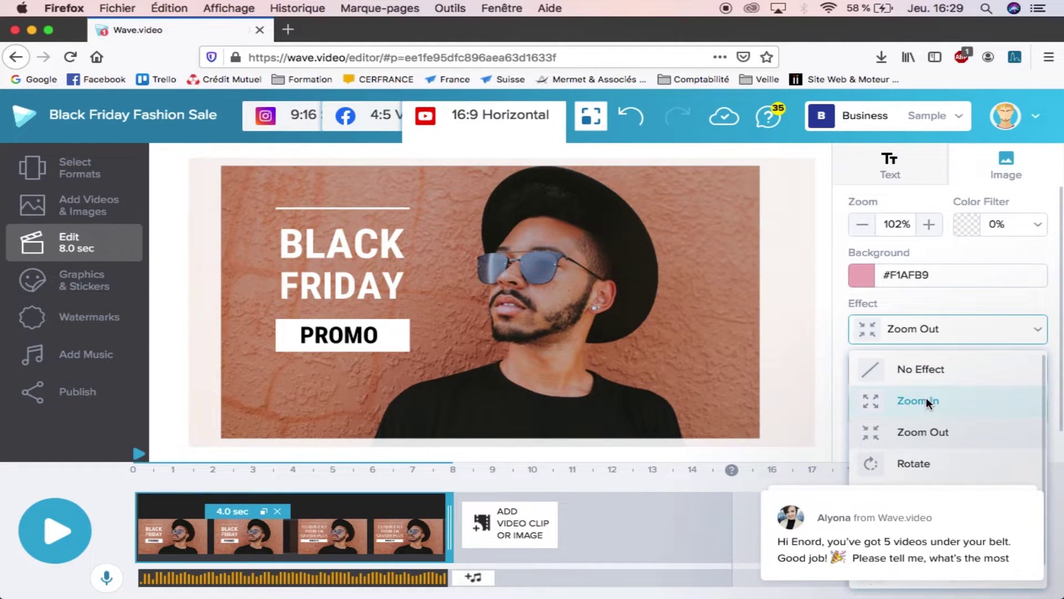
pyautogui.click(922, 526)
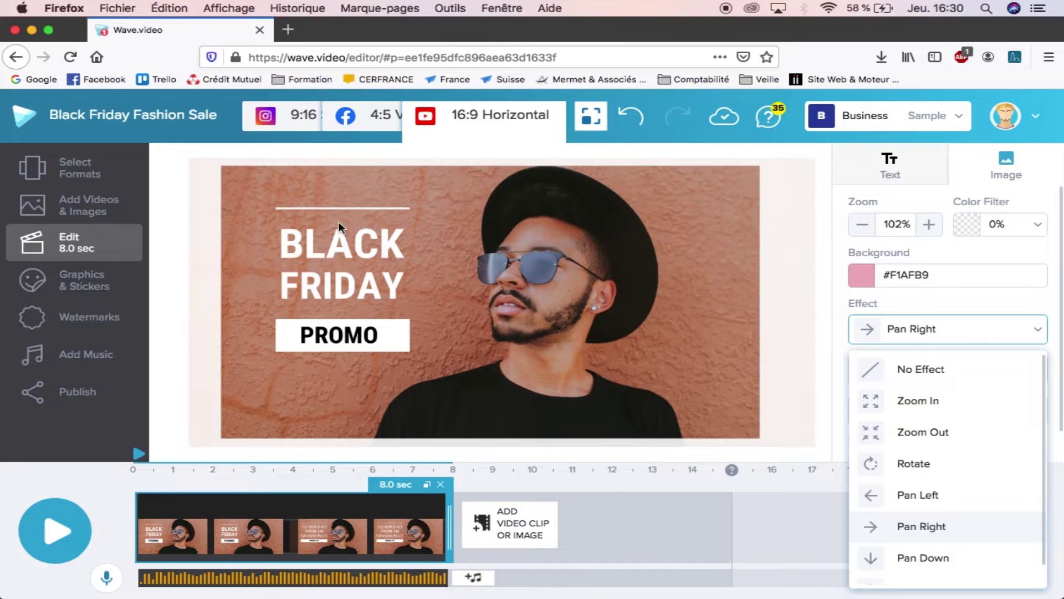
pyautogui.click(58, 534)
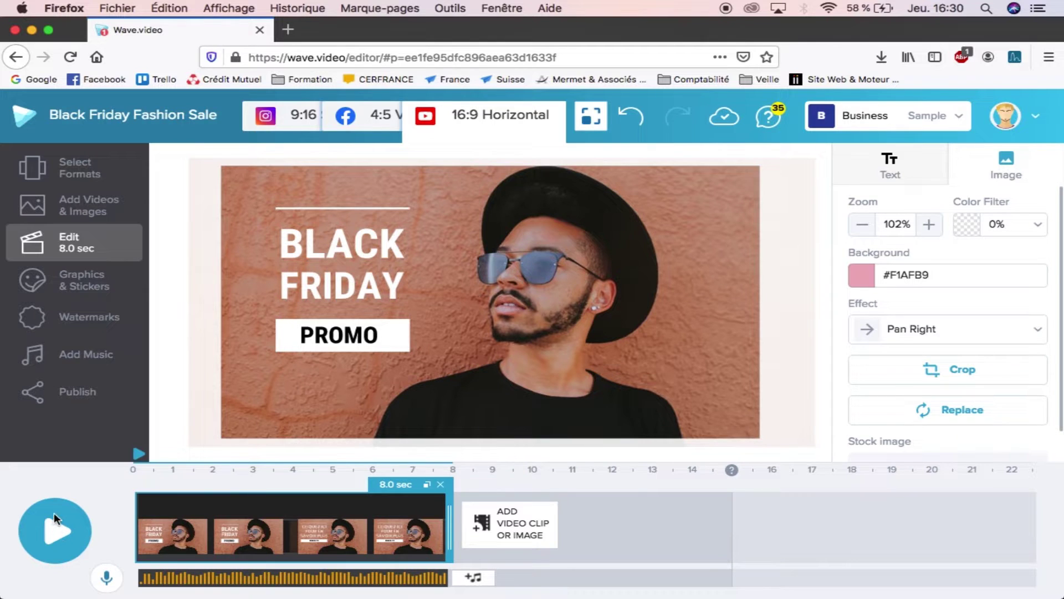
pyautogui.click(54, 512)
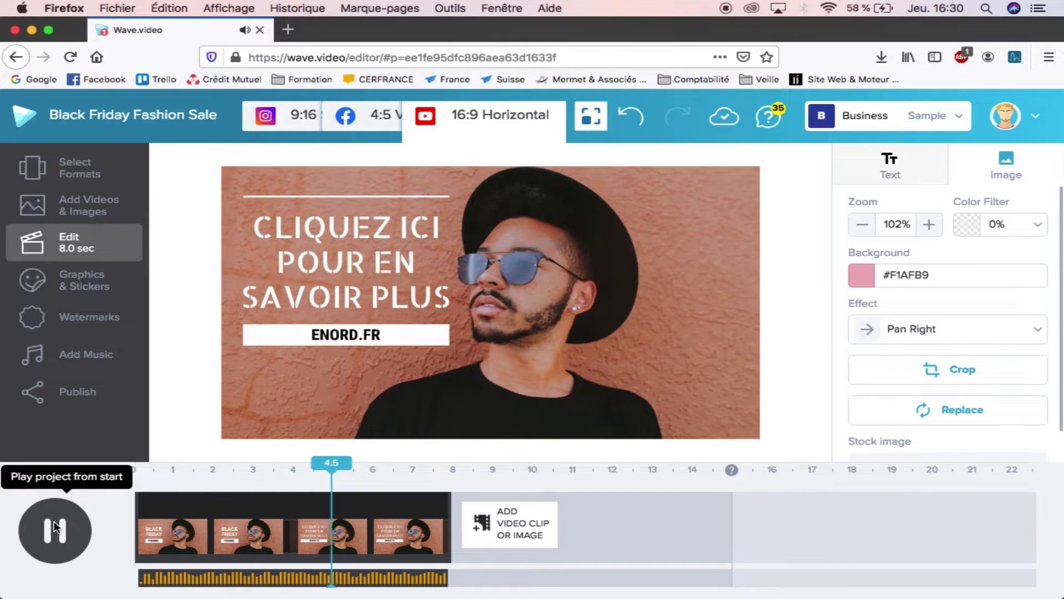
pyautogui.click(55, 520)
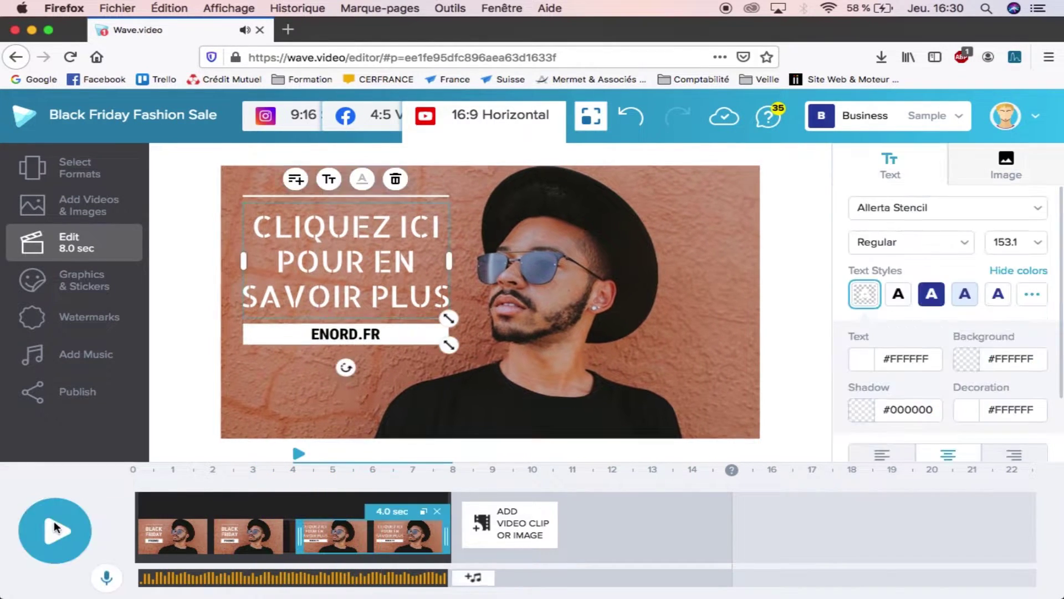
pyautogui.click(460, 374)
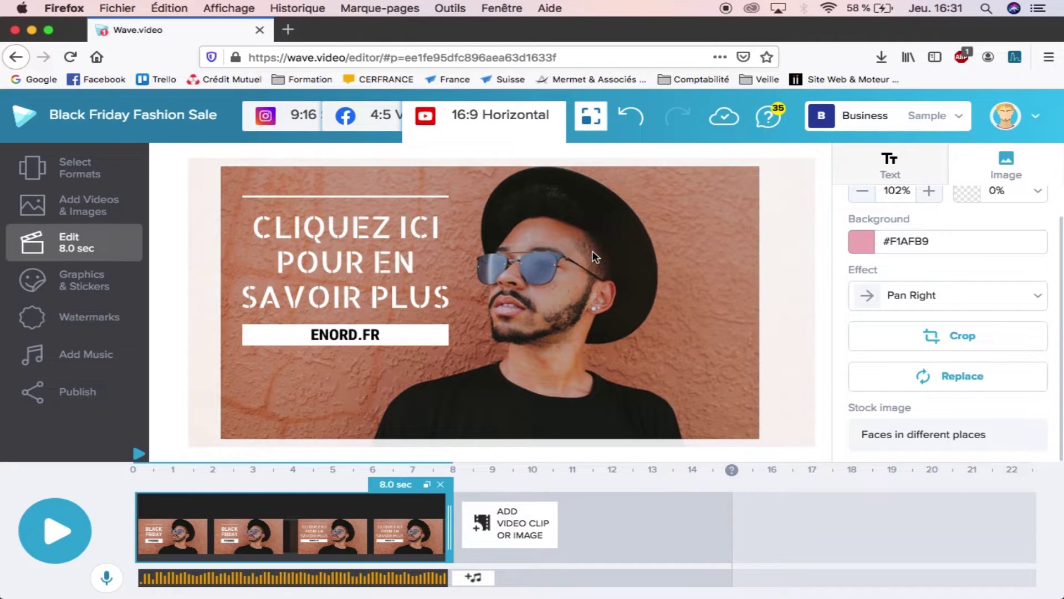
# Step: Upload bureaux-enord.png and use it in place of the man's photo as the scene background
pyautogui.click(949, 377)
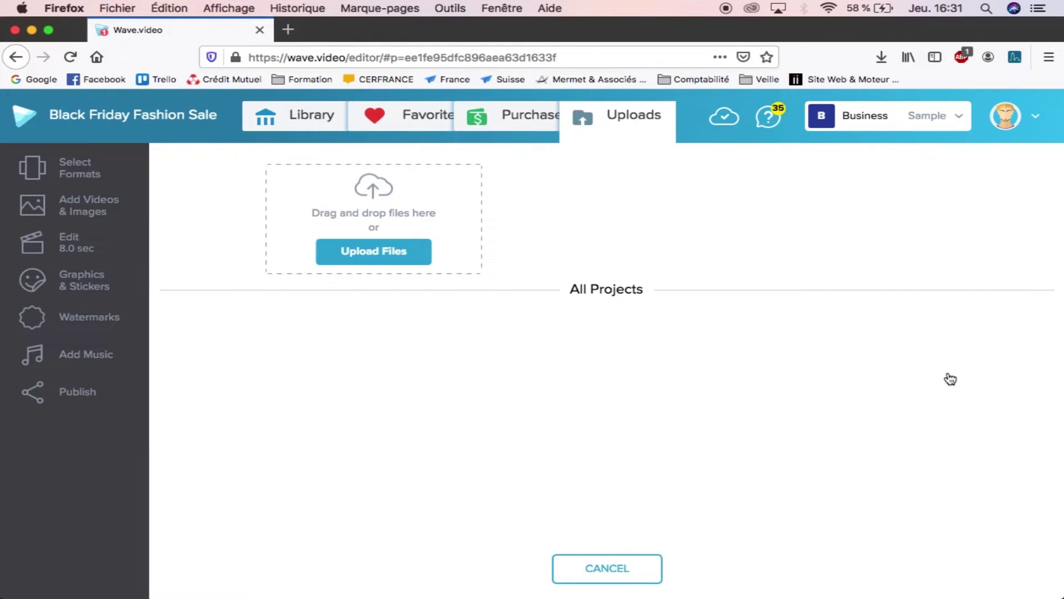
pyautogui.click(367, 249)
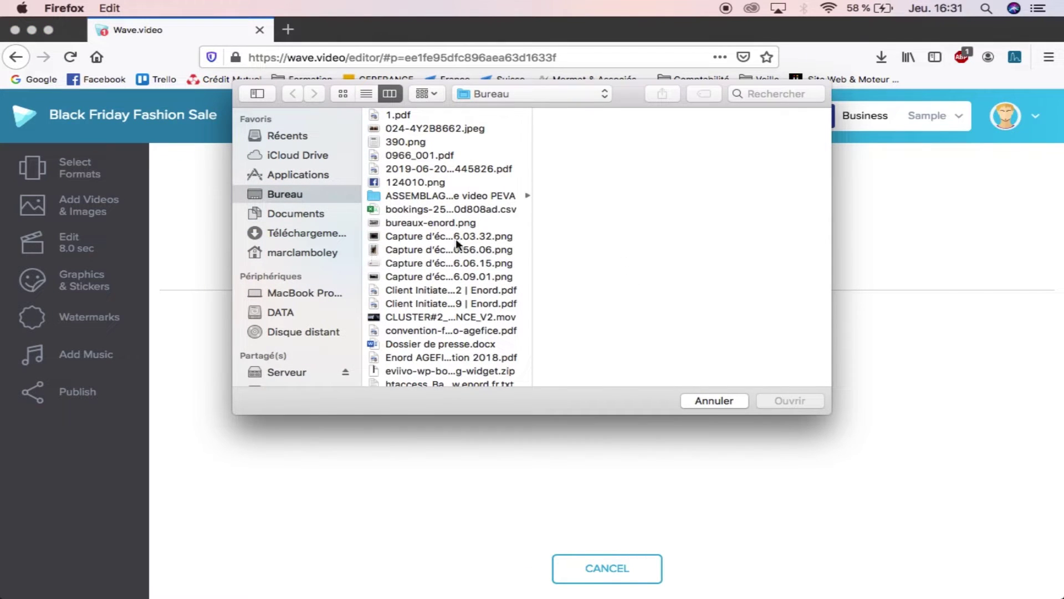
pyautogui.doubleClick(424, 217)
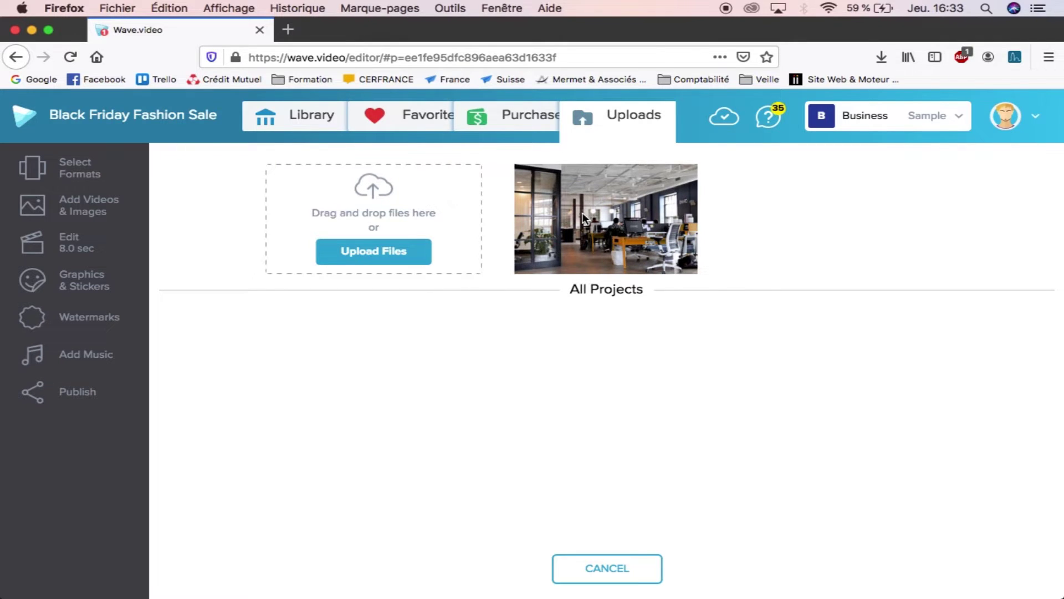
pyautogui.moveTo(610, 222)
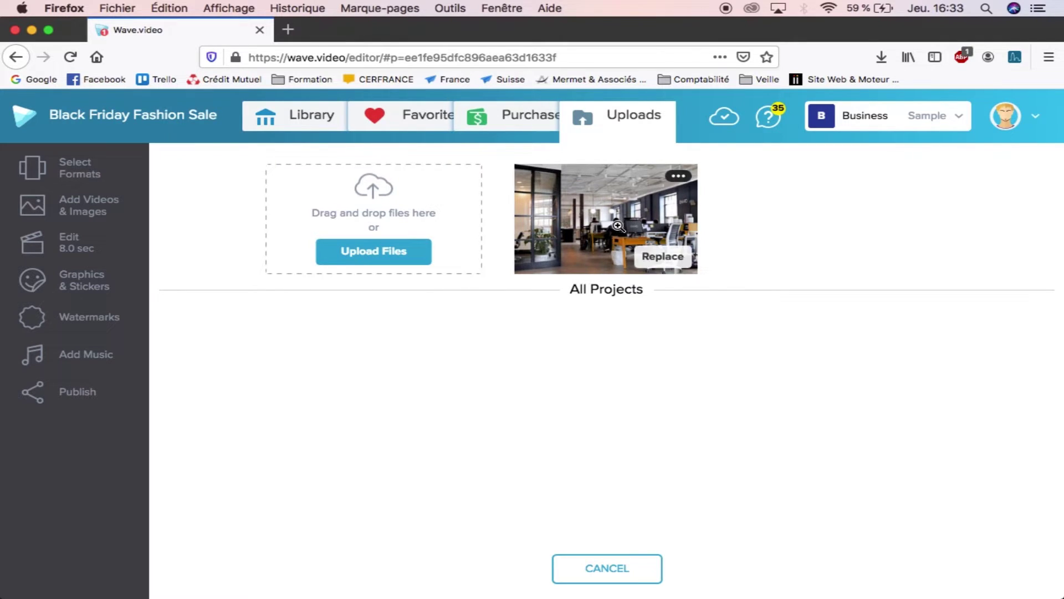
pyautogui.click(663, 256)
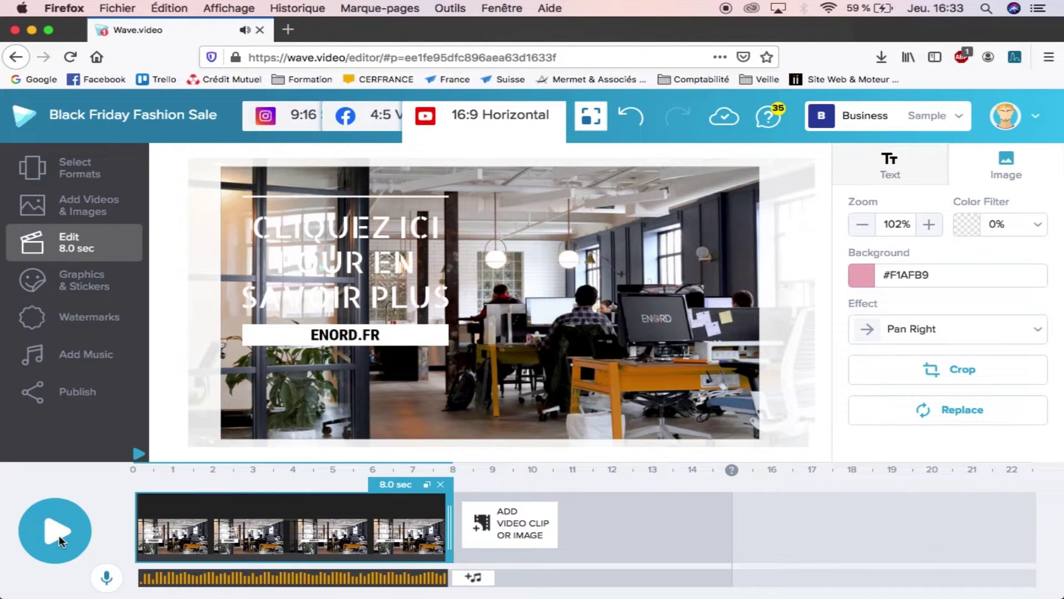
# Step: Preview the new photo, then change the caption's font to Roboto Slab
pyautogui.click(59, 535)
pyautogui.click(310, 228)
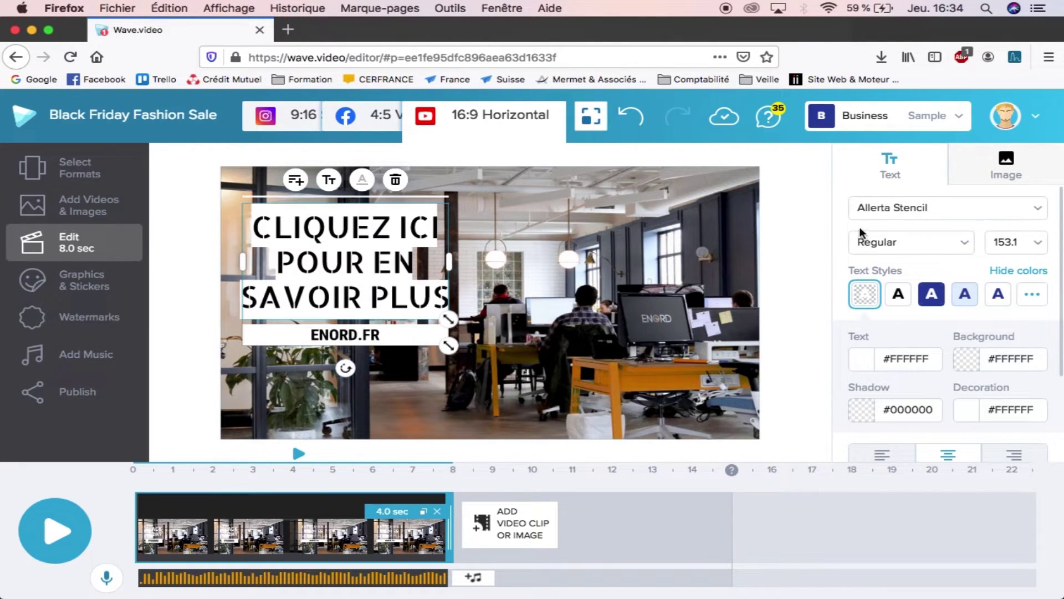
pyautogui.click(888, 205)
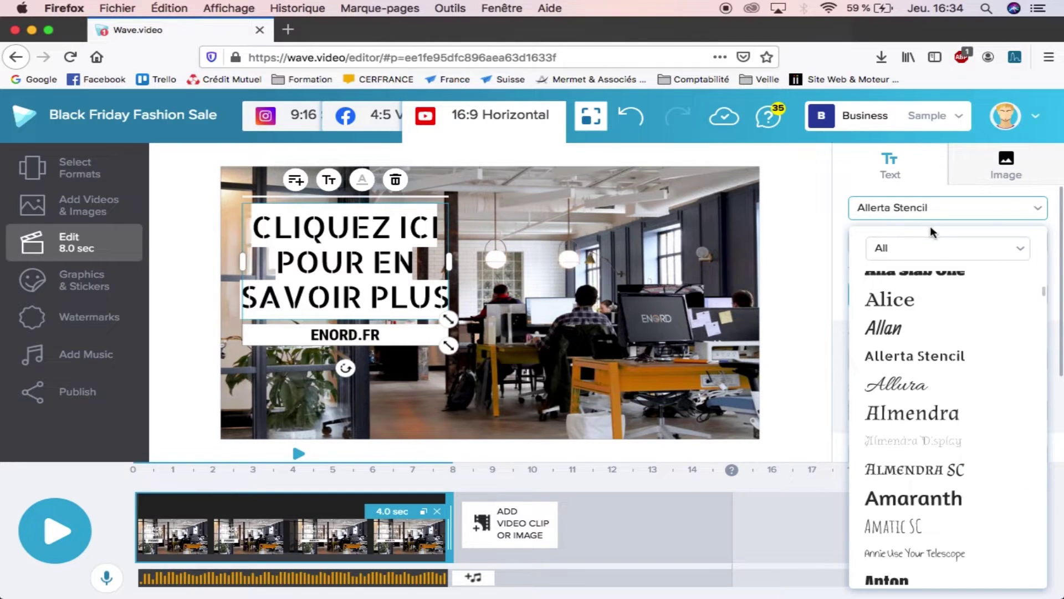
pyautogui.scroll(-15, 931, 373)
pyautogui.scroll(-20, 931, 373)
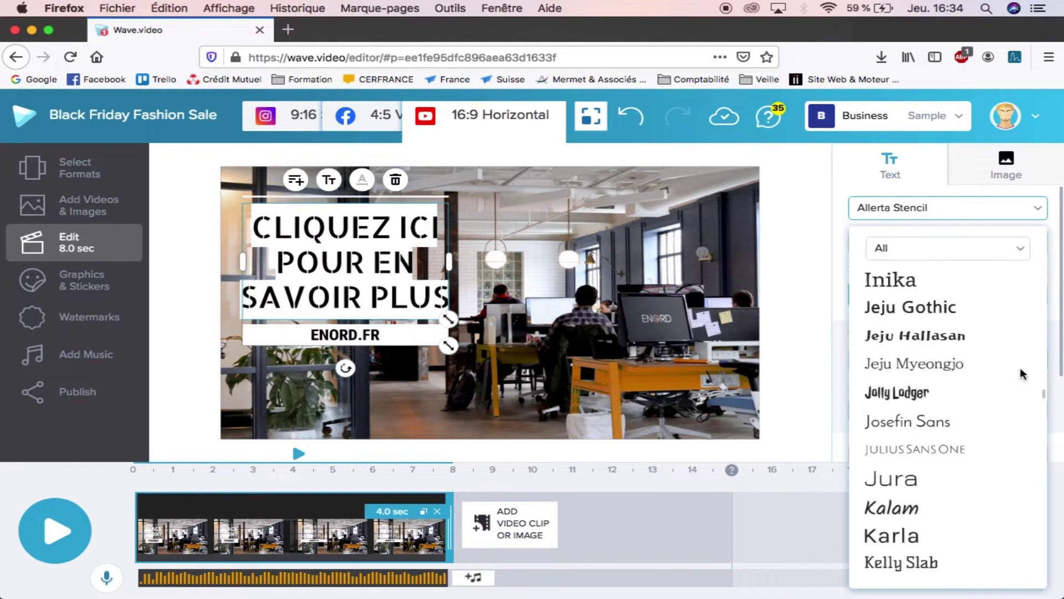
pyautogui.scroll(-15, 983, 446)
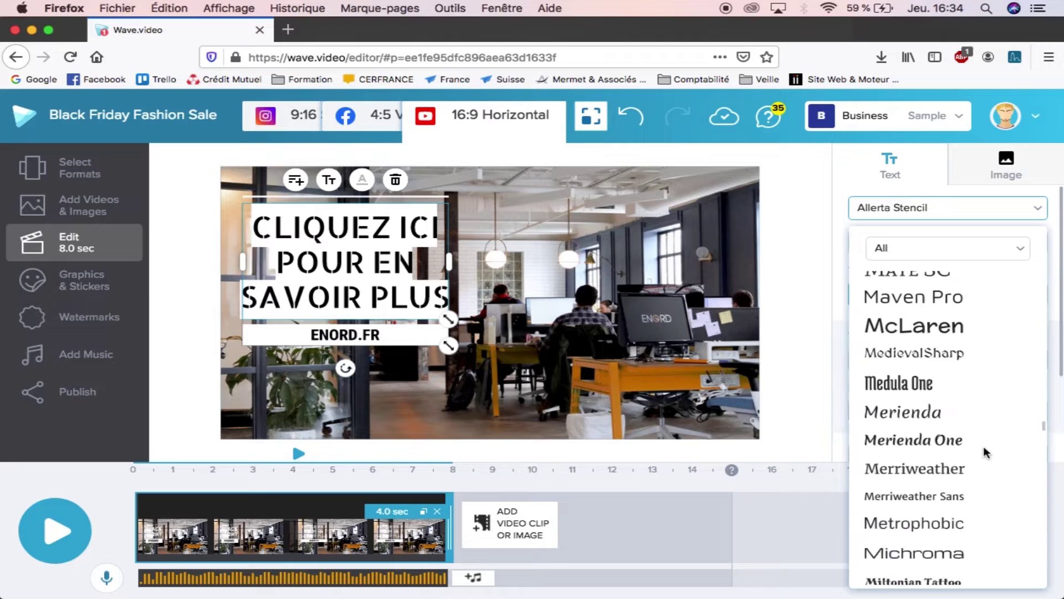
pyautogui.scroll(-15, 983, 452)
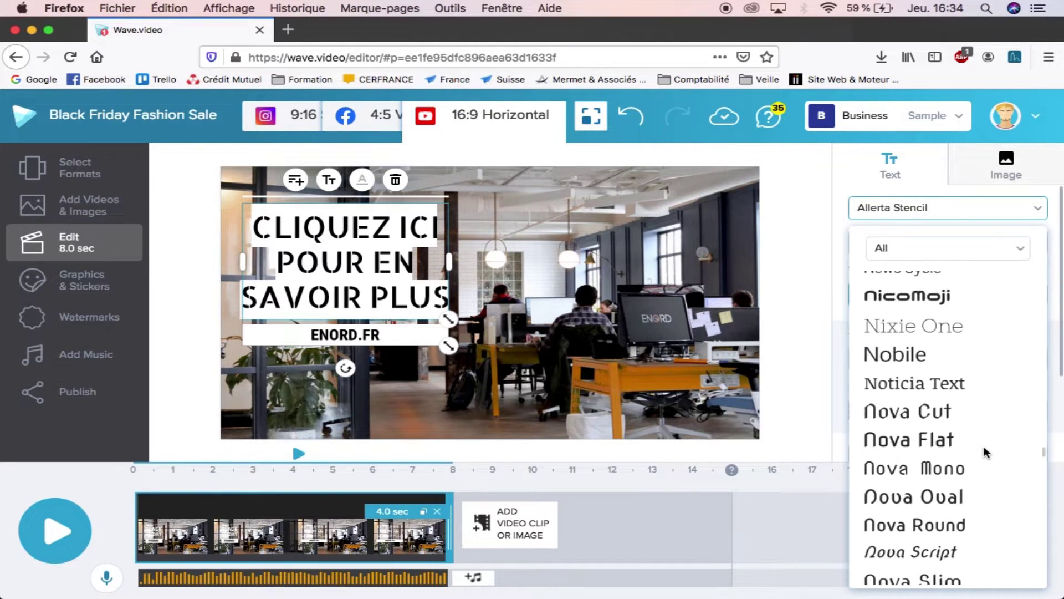
pyautogui.scroll(-15, 983, 453)
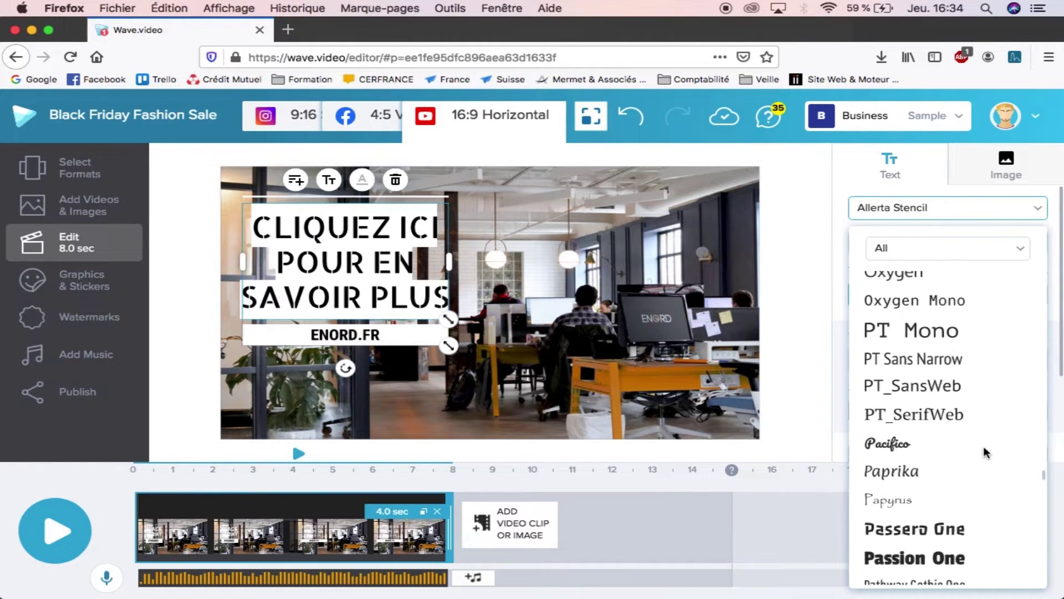
pyautogui.scroll(-15, 983, 447)
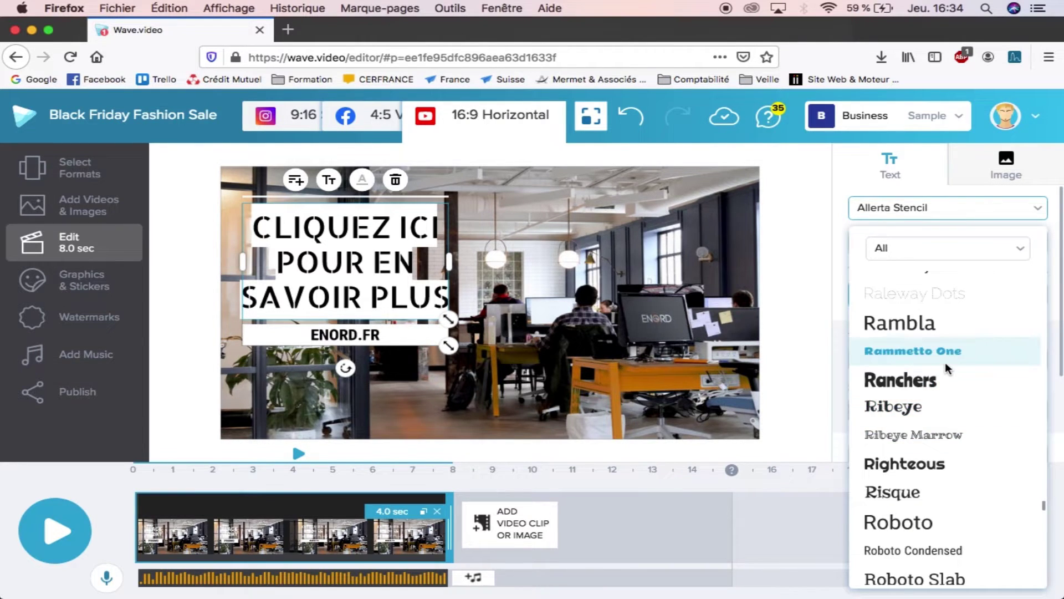
pyautogui.scroll(-3, 945, 361)
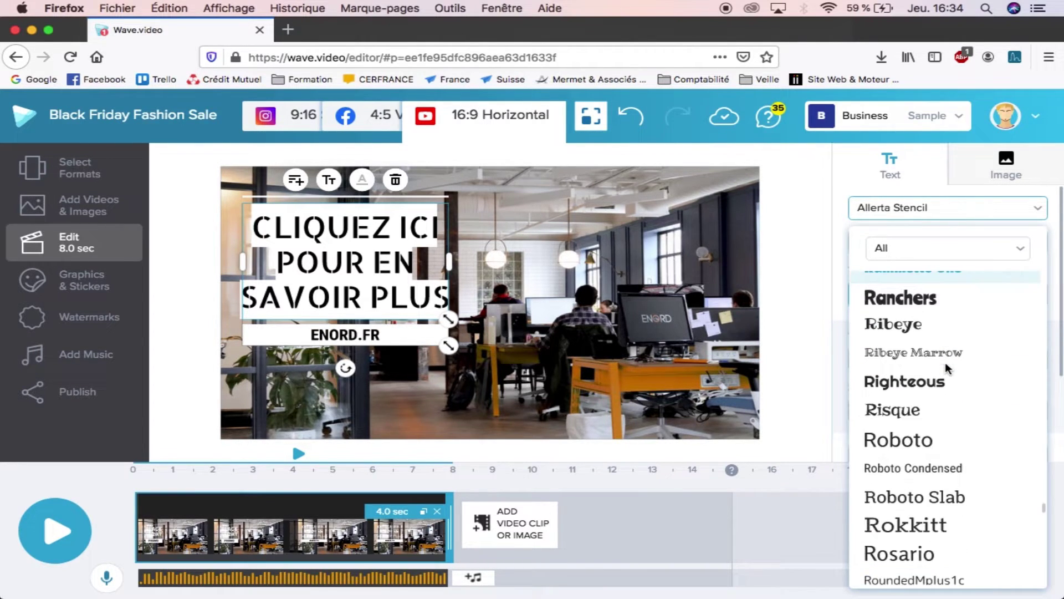
pyautogui.click(899, 496)
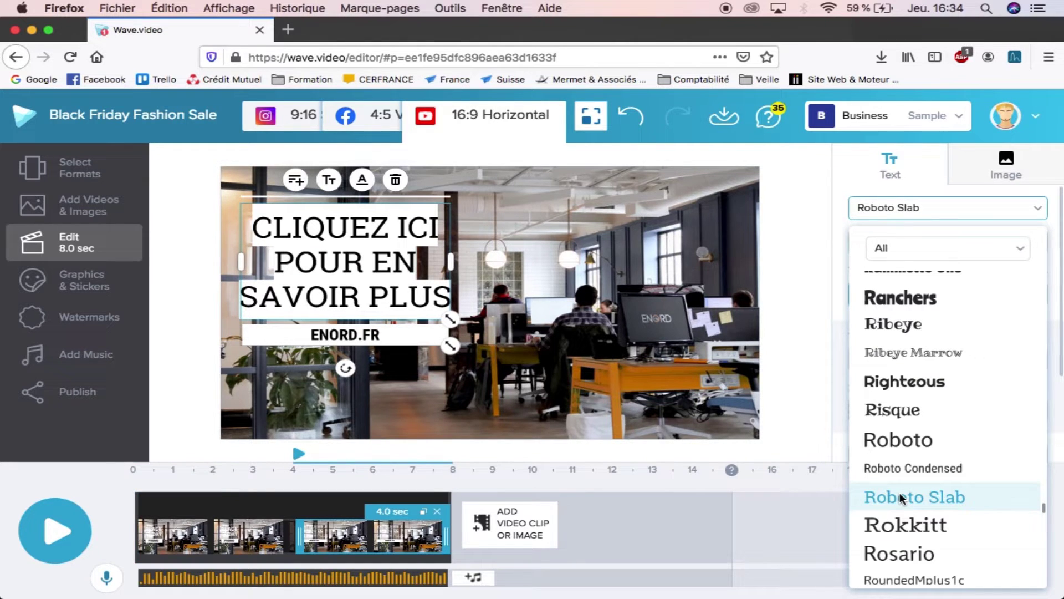
pyautogui.click(953, 213)
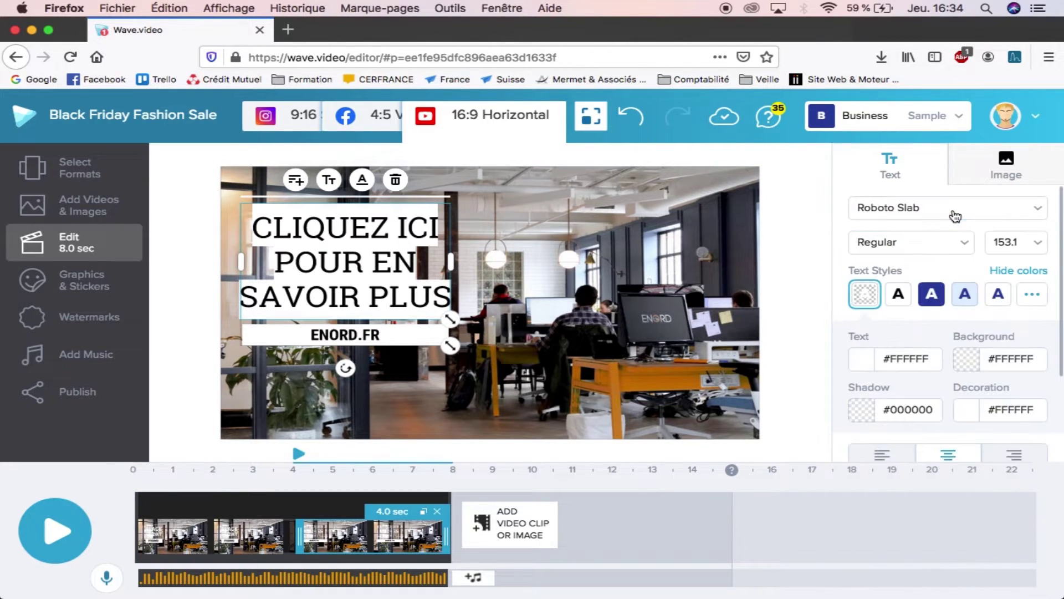
# Step: Make the caption Bold and apply the dark-blue #2F439B background text style
pyautogui.click(948, 244)
pyautogui.click(899, 361)
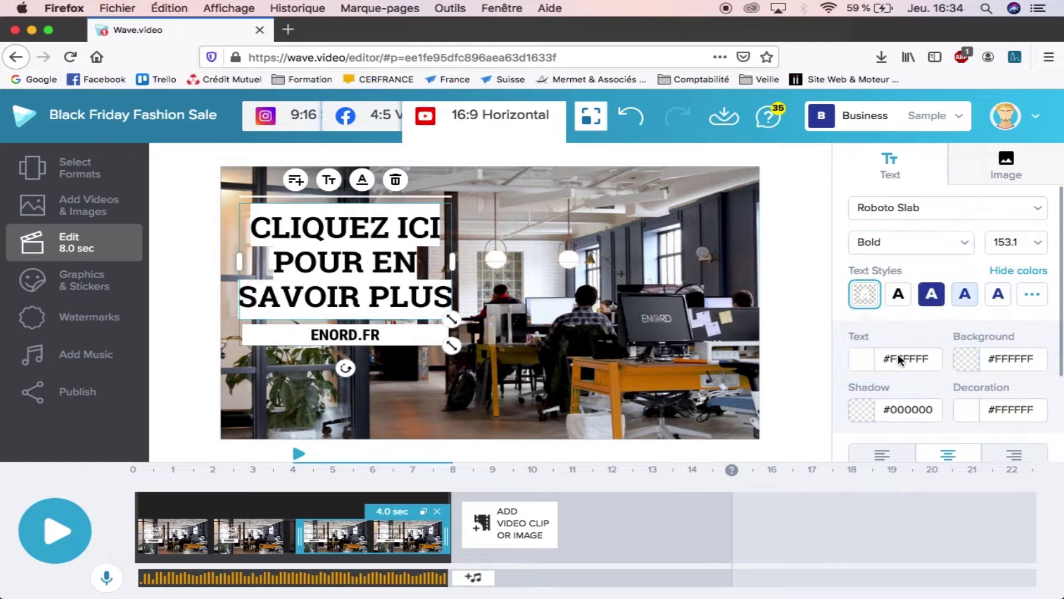
pyautogui.click(929, 298)
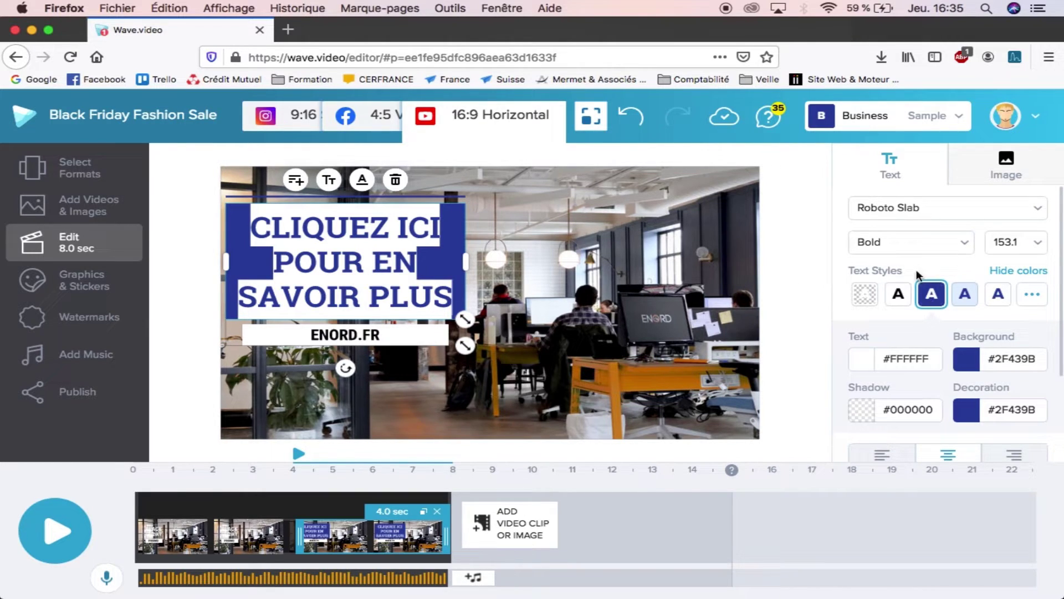
# Step: Set the caption's background and decoration colours to #1E1E1E
pyautogui.click(719, 295)
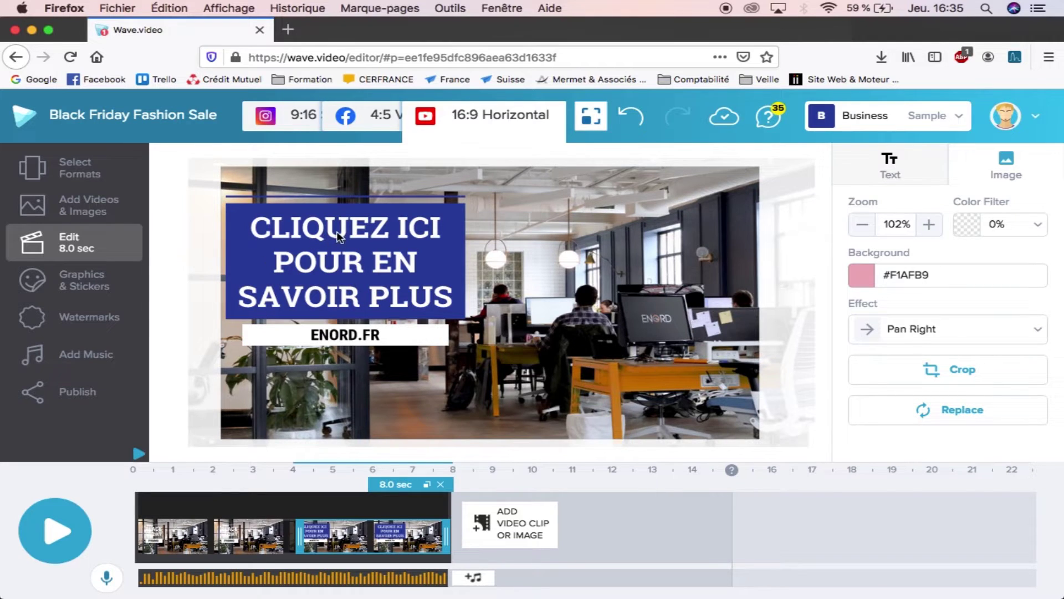
pyautogui.click(250, 275)
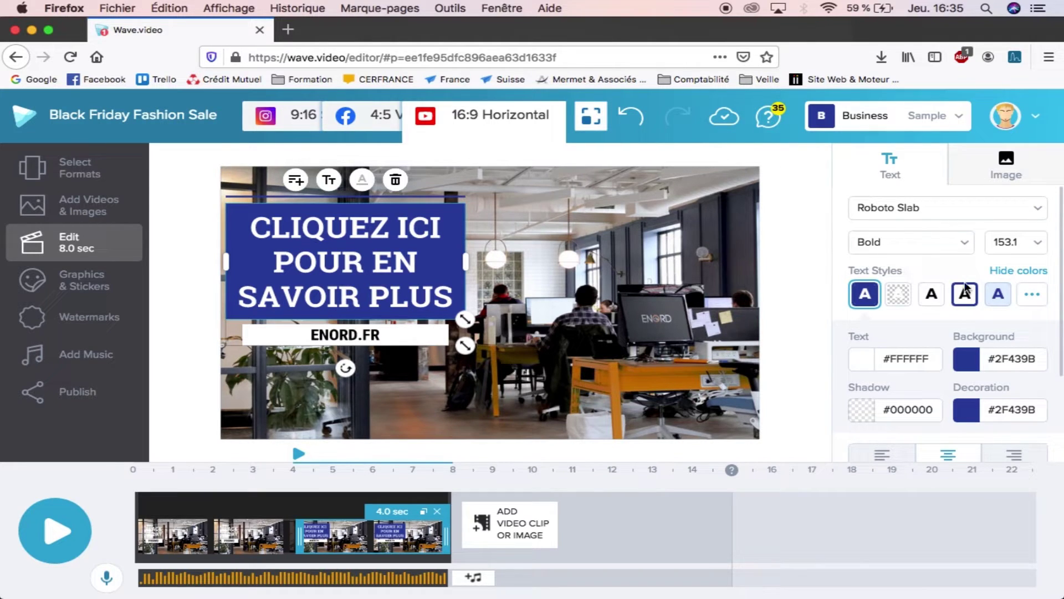
pyautogui.click(1008, 277)
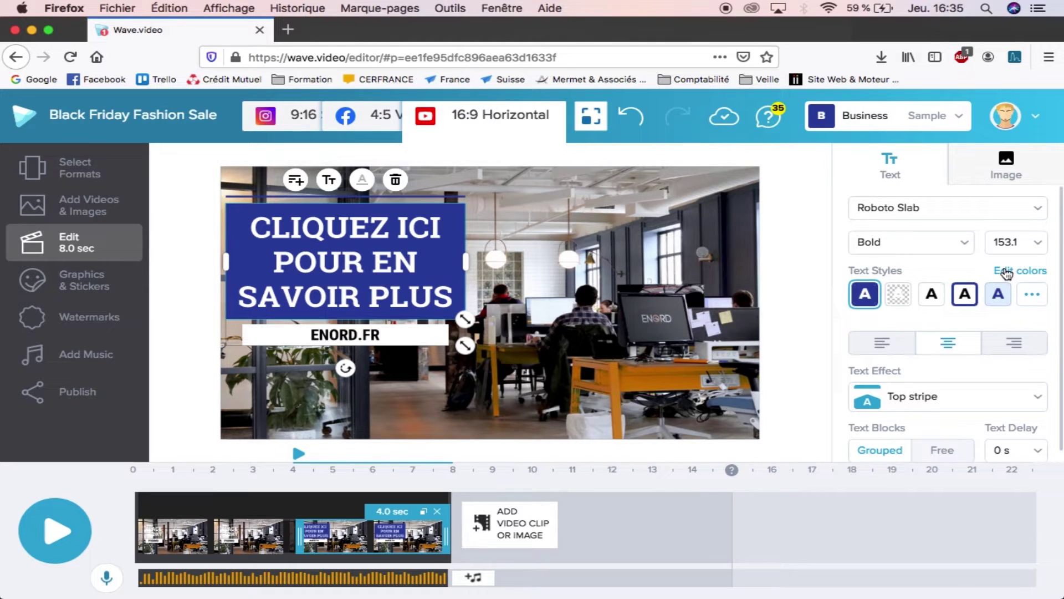
pyautogui.click(1006, 273)
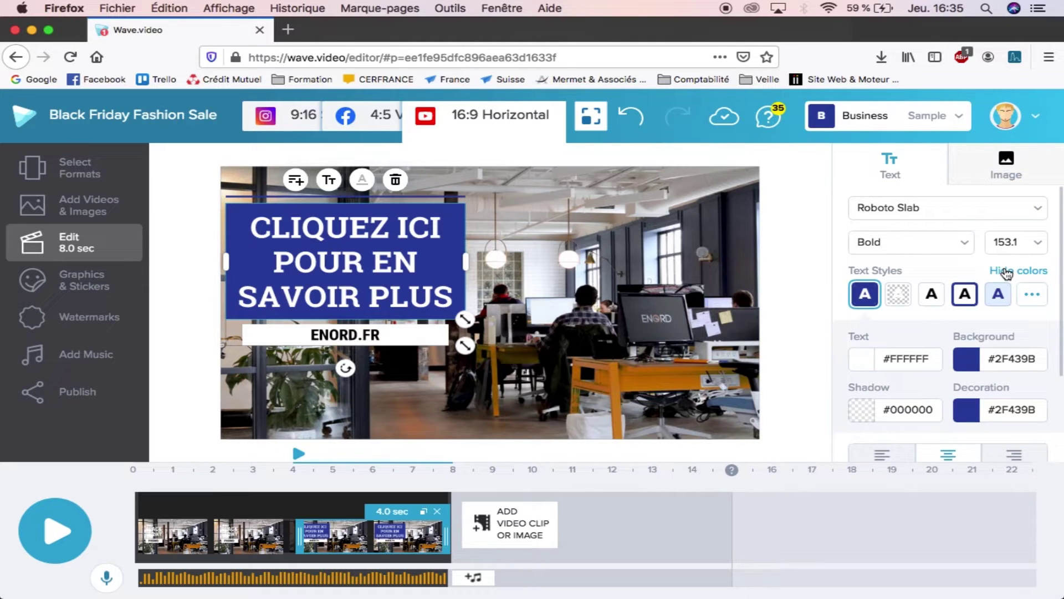
pyautogui.click(994, 358)
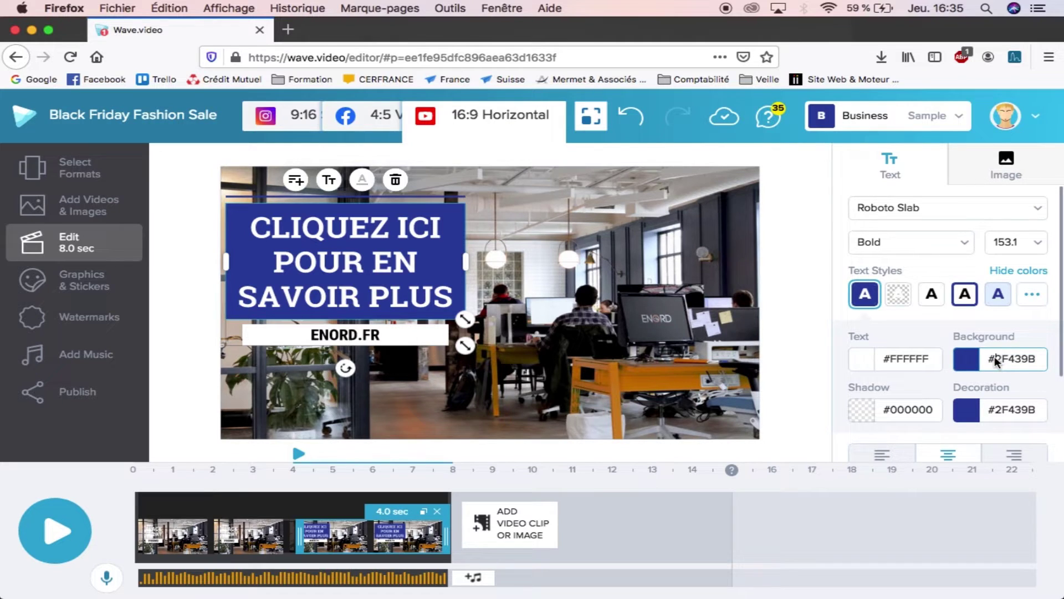
pyautogui.moveTo(995, 355); pyautogui.dragTo(1045, 368)
pyautogui.write('1E1E1E')
pyautogui.click(998, 416)
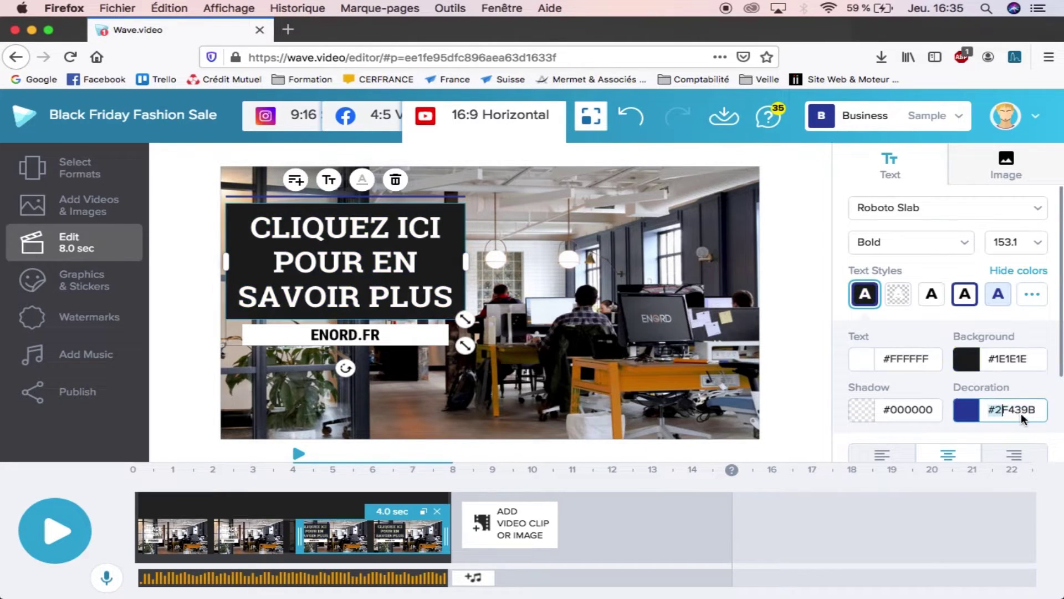
pyautogui.moveTo(998, 413); pyautogui.dragTo(1056, 428)
pyautogui.write('1E1E1E')
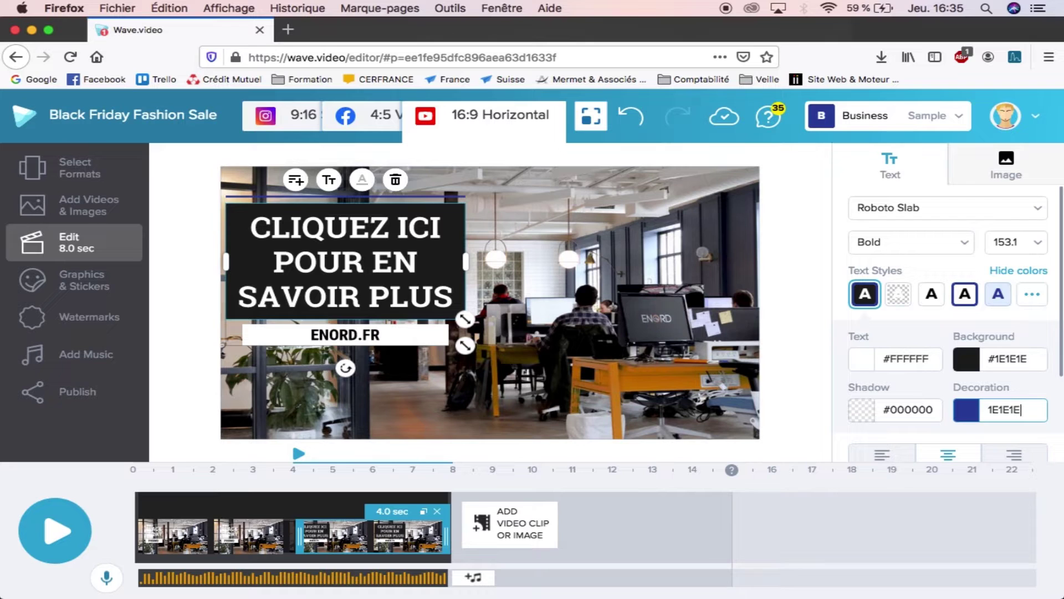
pyautogui.press('Return')
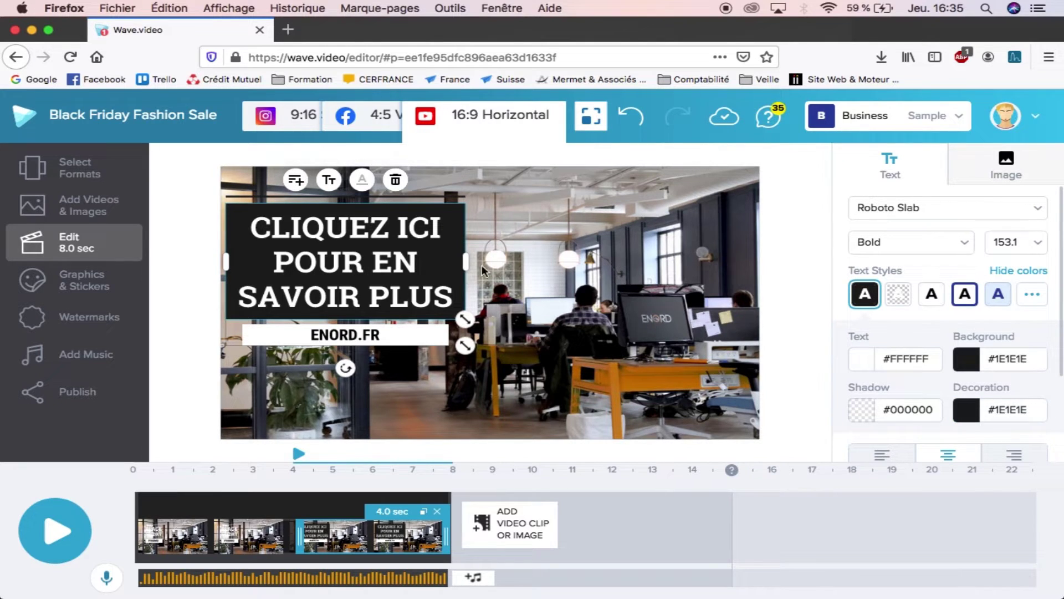
# Step: Set the title font size to 104 and narrow its box so it wraps onto three lines
pyautogui.moveTo(465, 261); pyautogui.dragTo(447, 264)
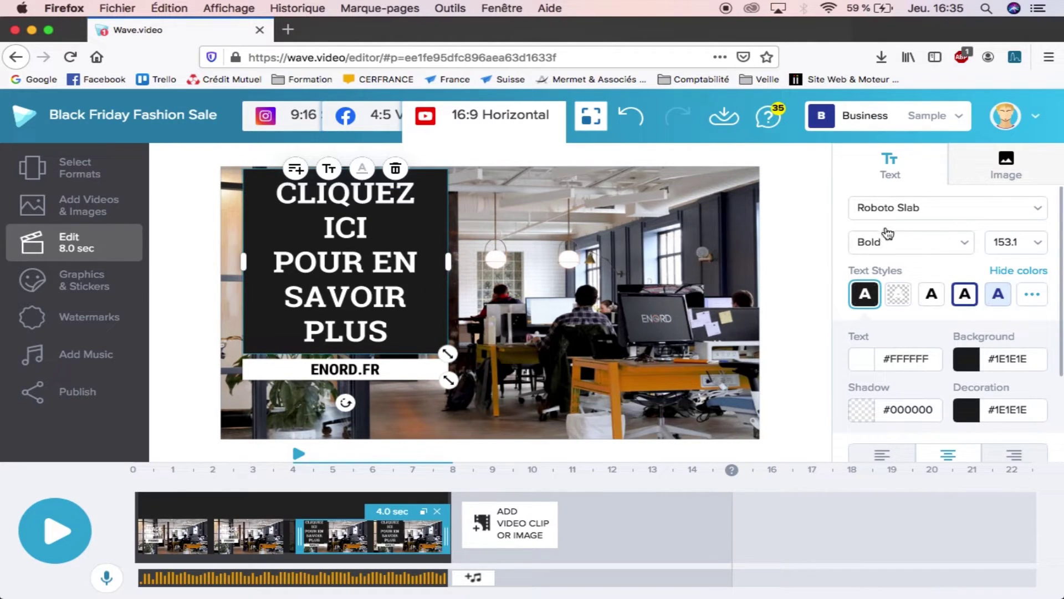
pyautogui.click(1038, 251)
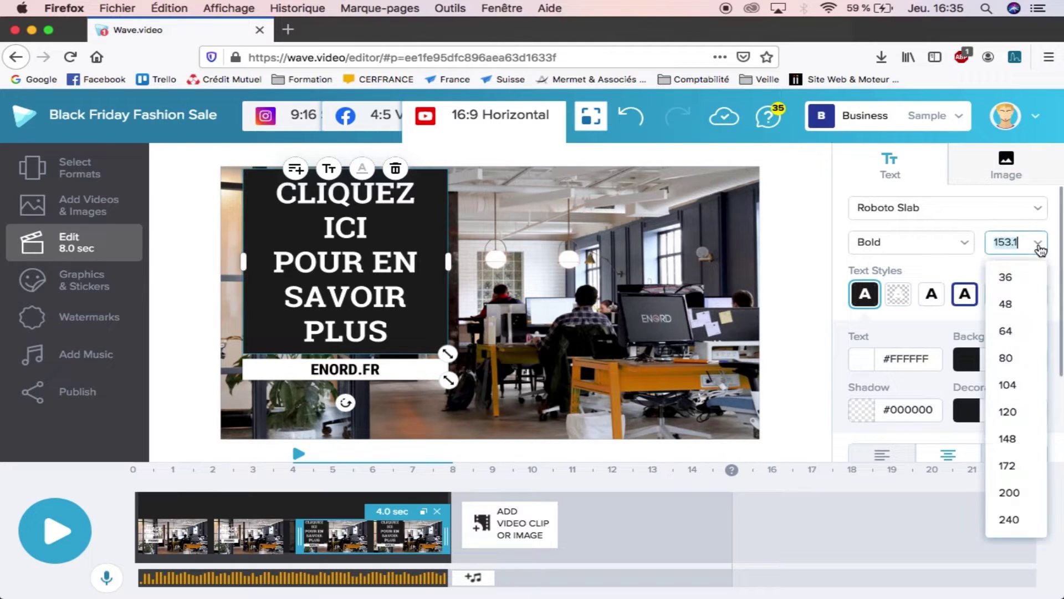
pyautogui.click(1008, 360)
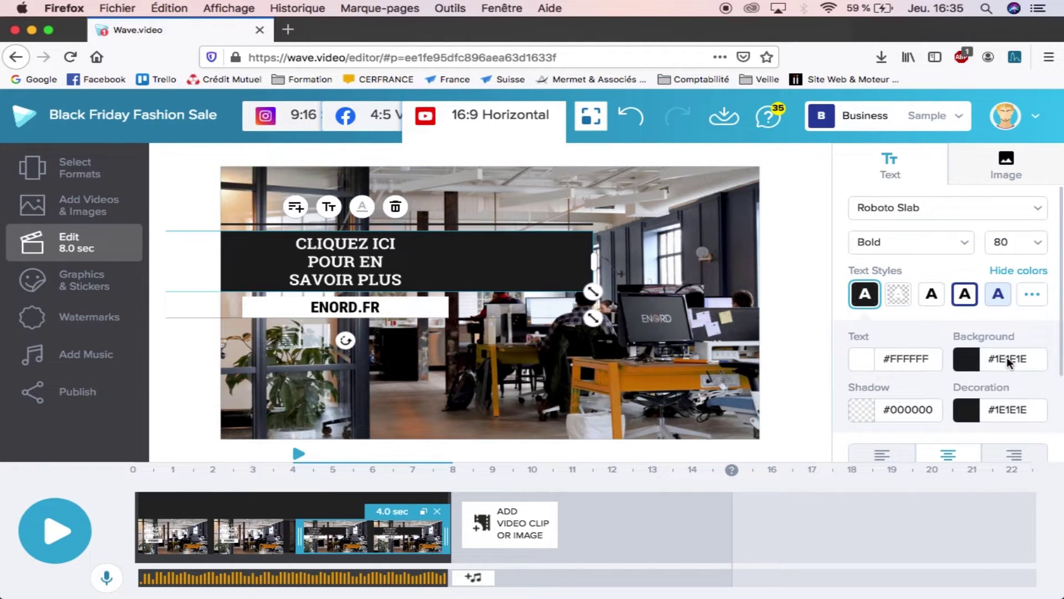
pyautogui.click(1035, 242)
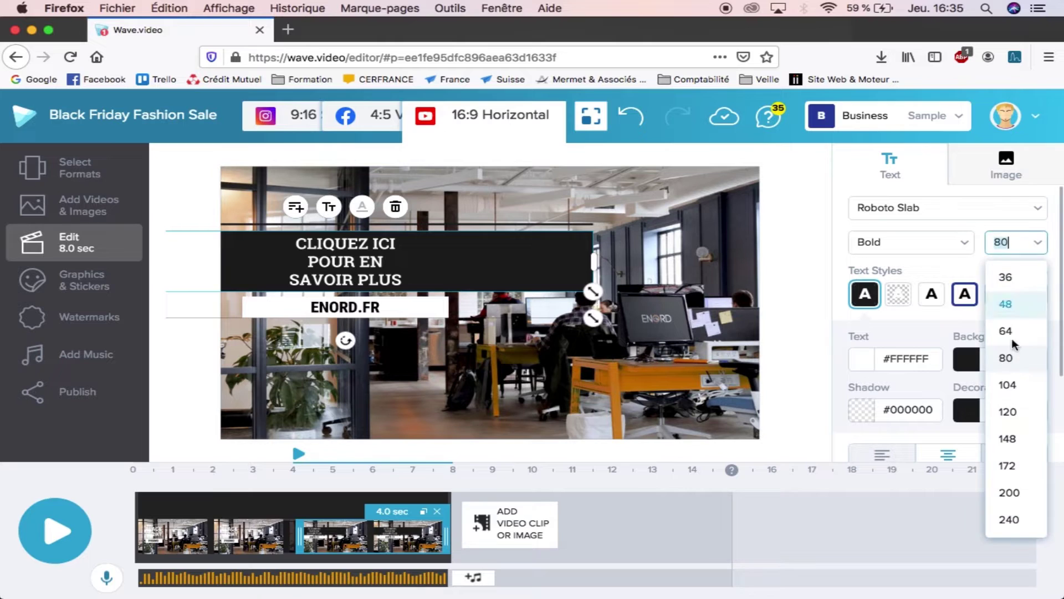
pyautogui.click(1007, 385)
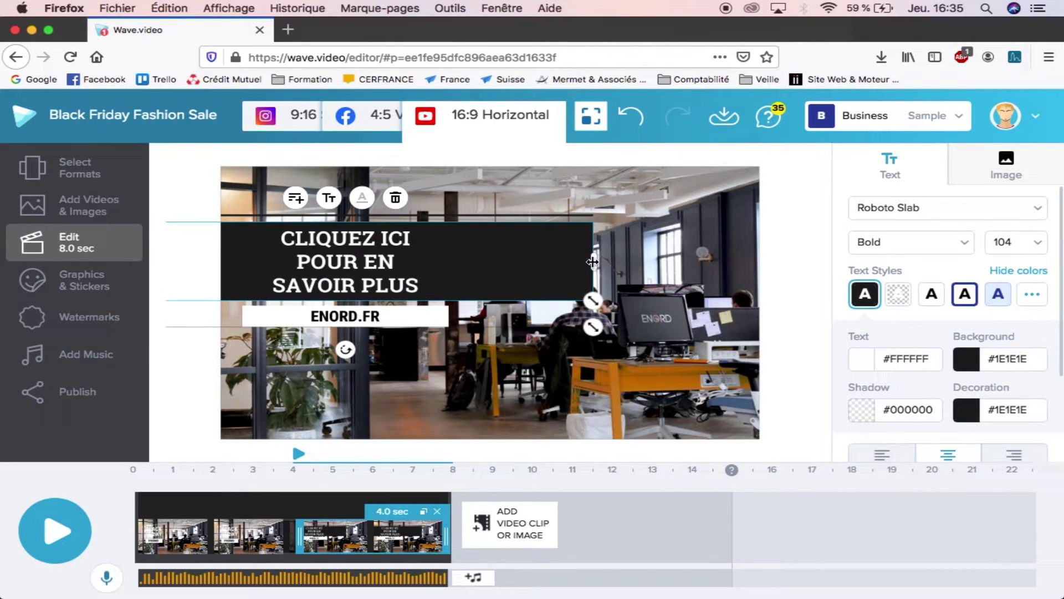
pyautogui.moveTo(542, 262); pyautogui.dragTo(447, 276)
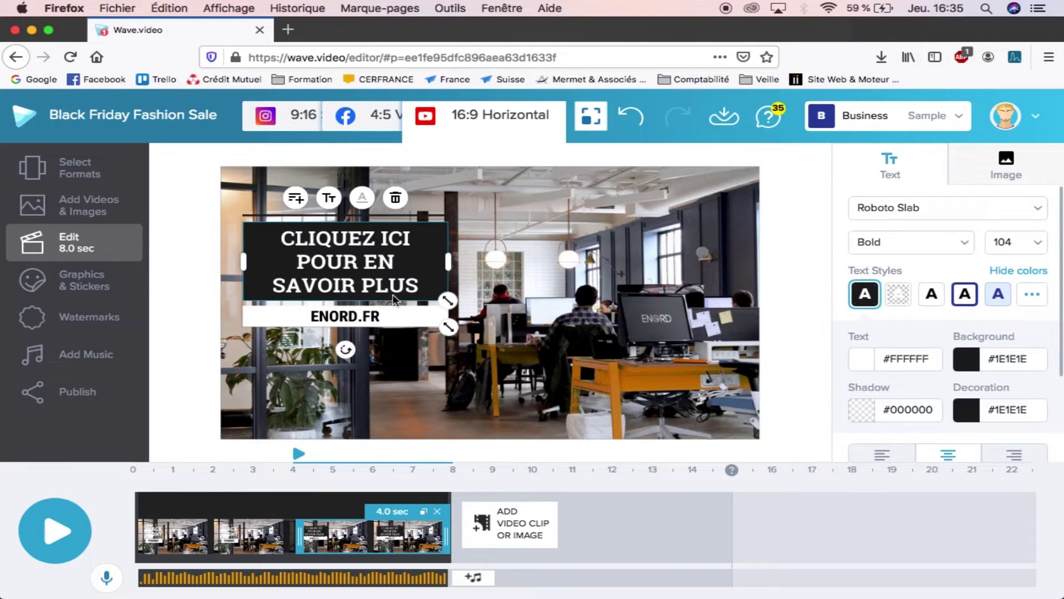
# Step: Give the ENORD.FR label an orange #ED7543 background and white #FFFFFF text
pyautogui.click(401, 317)
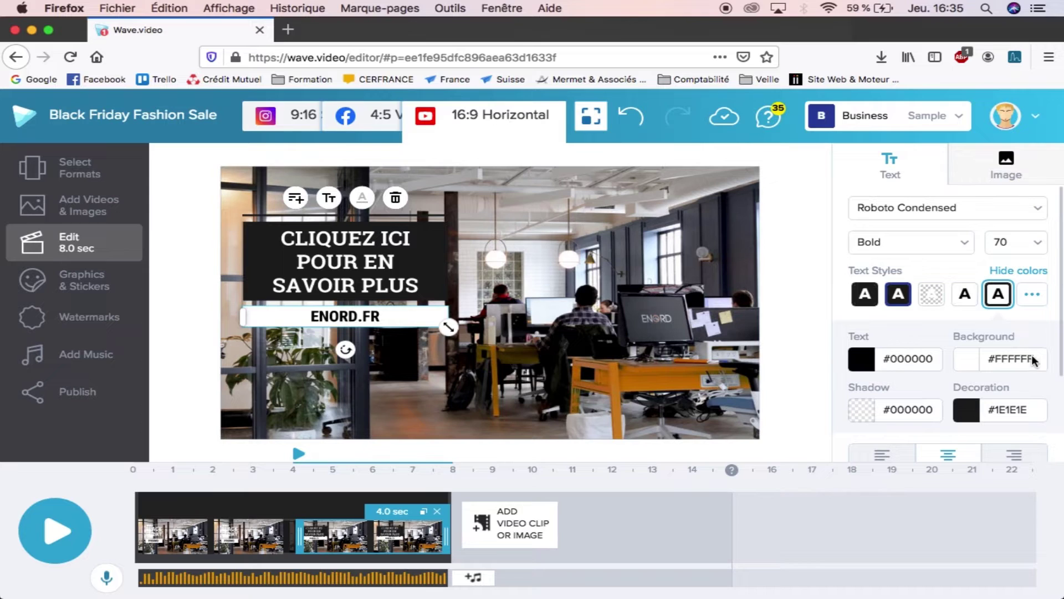
pyautogui.moveTo(994, 358); pyautogui.dragTo(1046, 362)
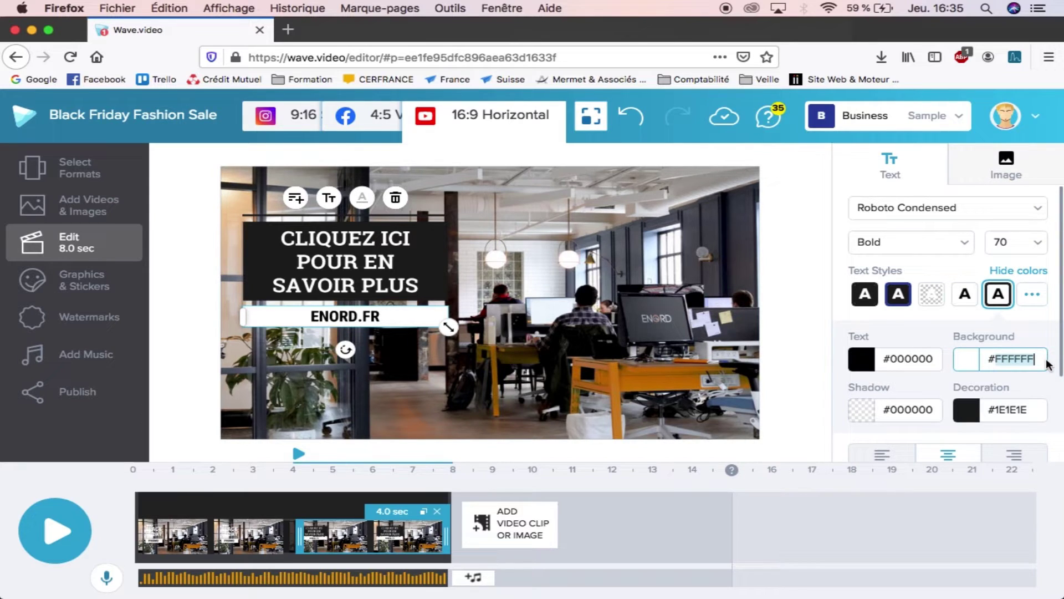
pyautogui.write('ED7543')
pyautogui.press('Return')
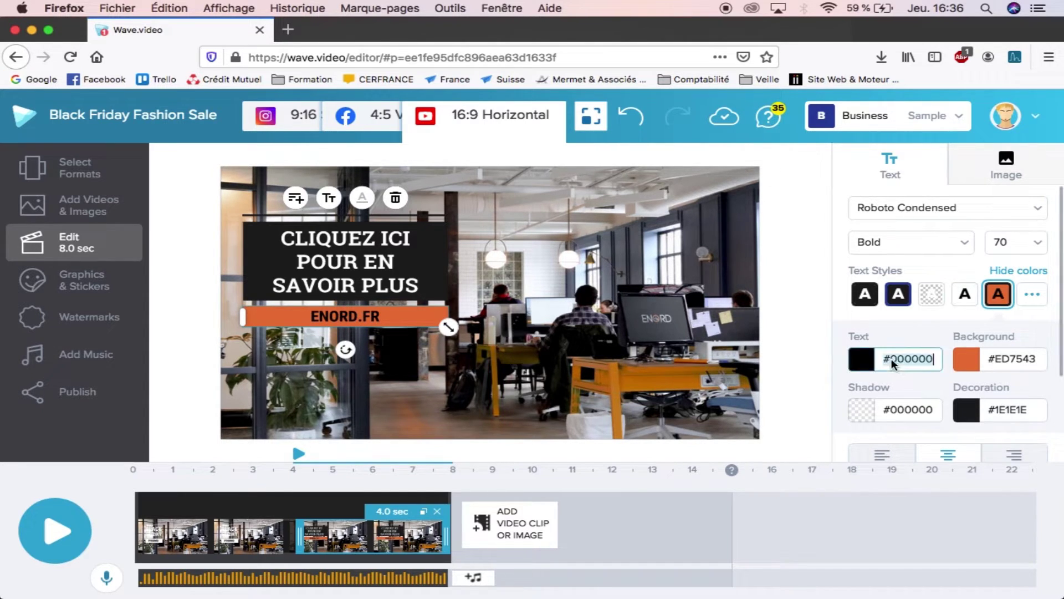
pyautogui.moveTo(938, 361); pyautogui.dragTo(871, 360)
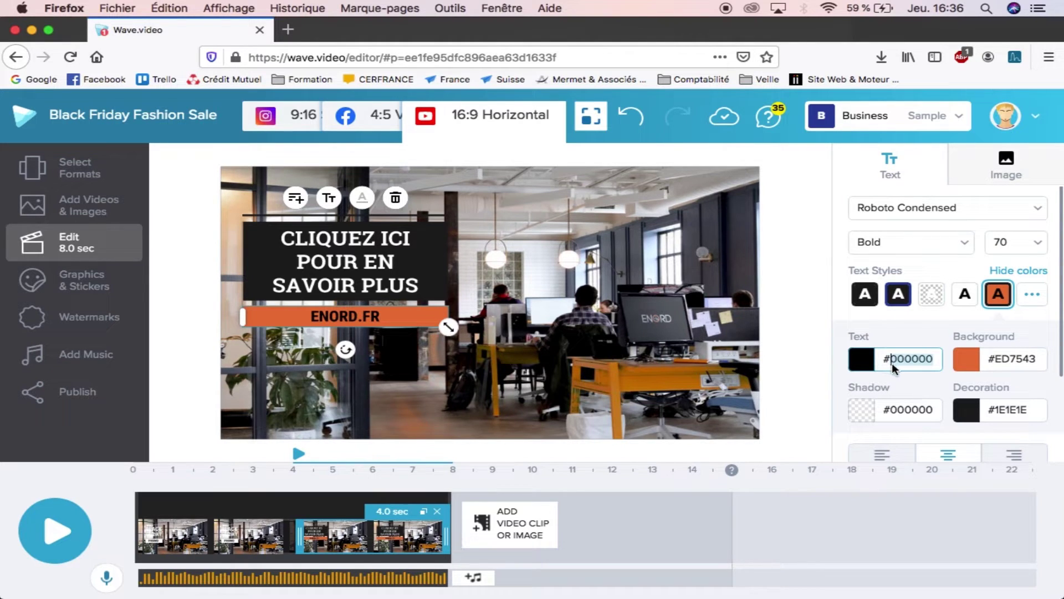
pyautogui.press('BackSpace')
pyautogui.press('Return')
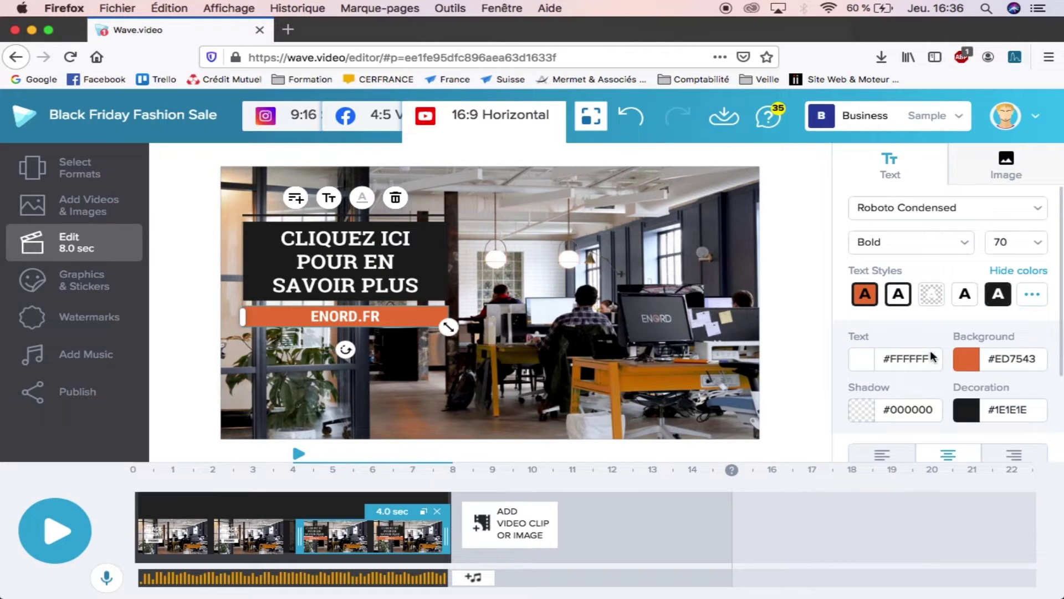
# Step: Nudge the title block lower, preview the video, and bring up the media library for a new clip
pyautogui.click(590, 359)
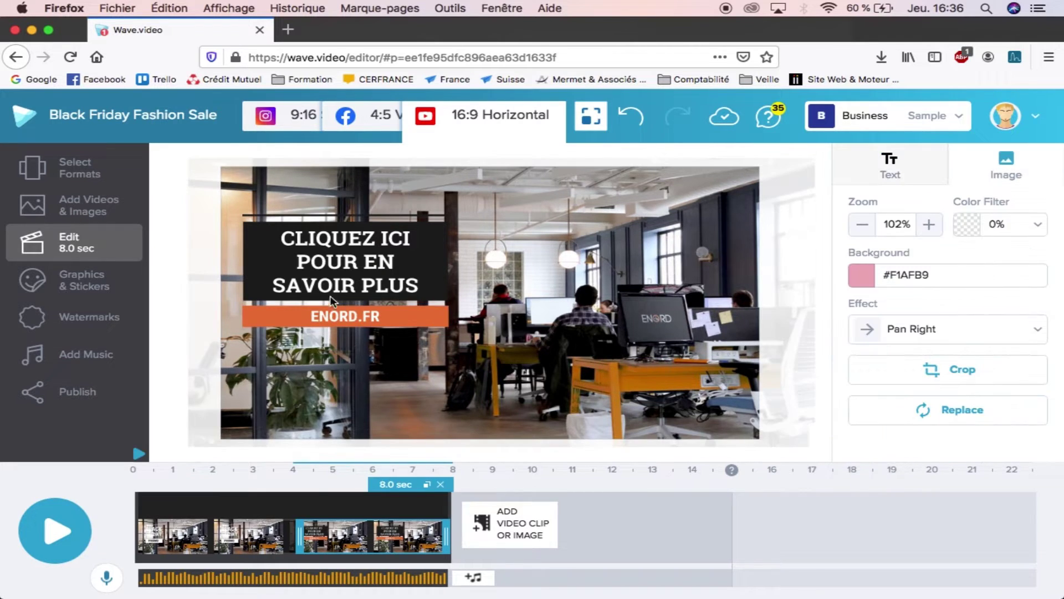
pyautogui.moveTo(273, 271); pyautogui.dragTo(273, 297)
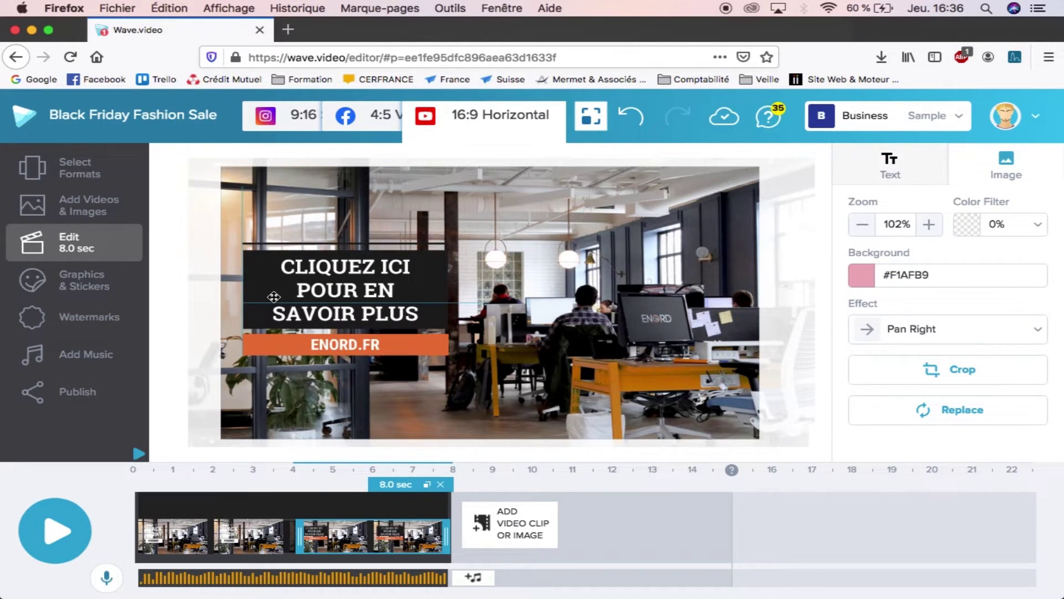
pyautogui.click(317, 413)
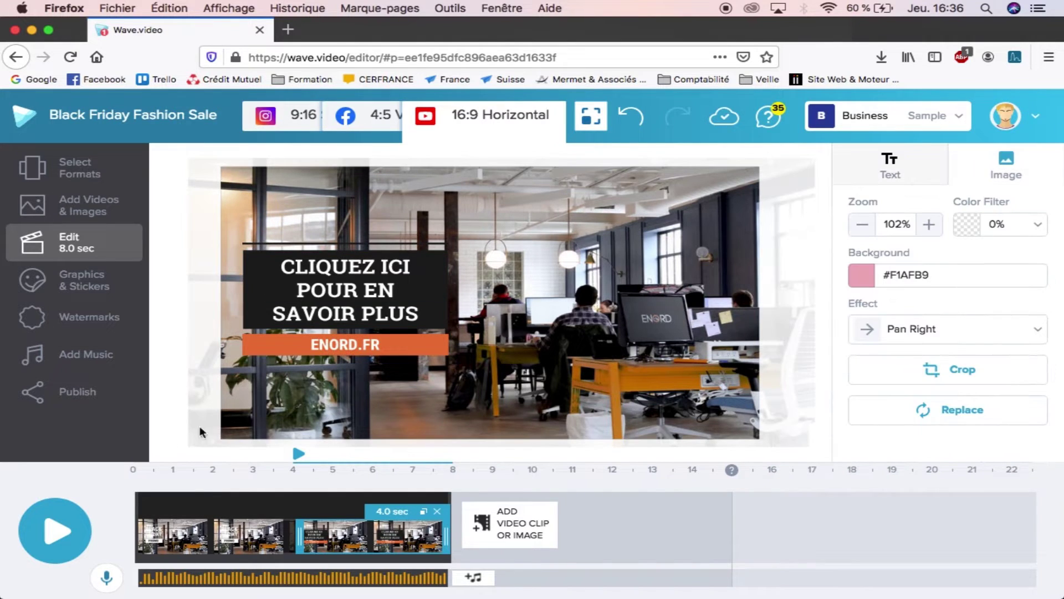
pyautogui.click(59, 520)
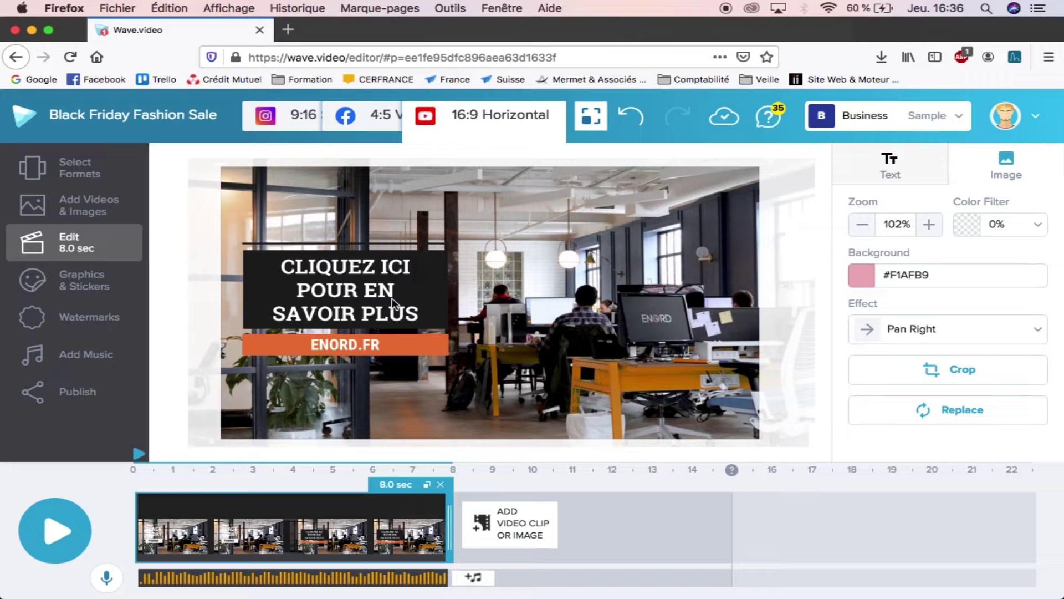
pyautogui.click(506, 529)
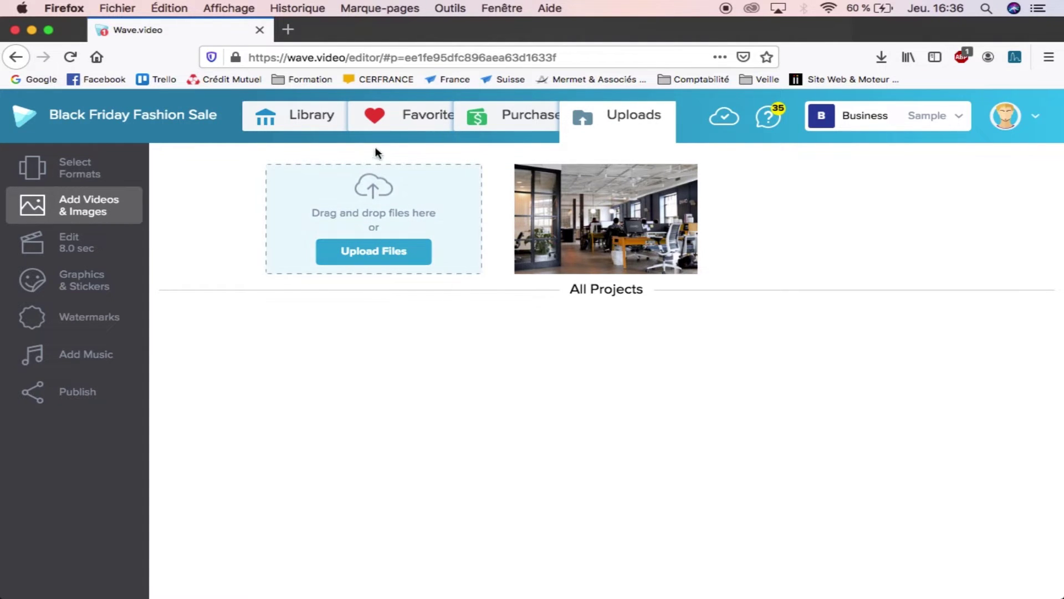
# Step: Search the stock library for 'compu' and add the free glowing-globe clip after the slides
pyautogui.click(297, 114)
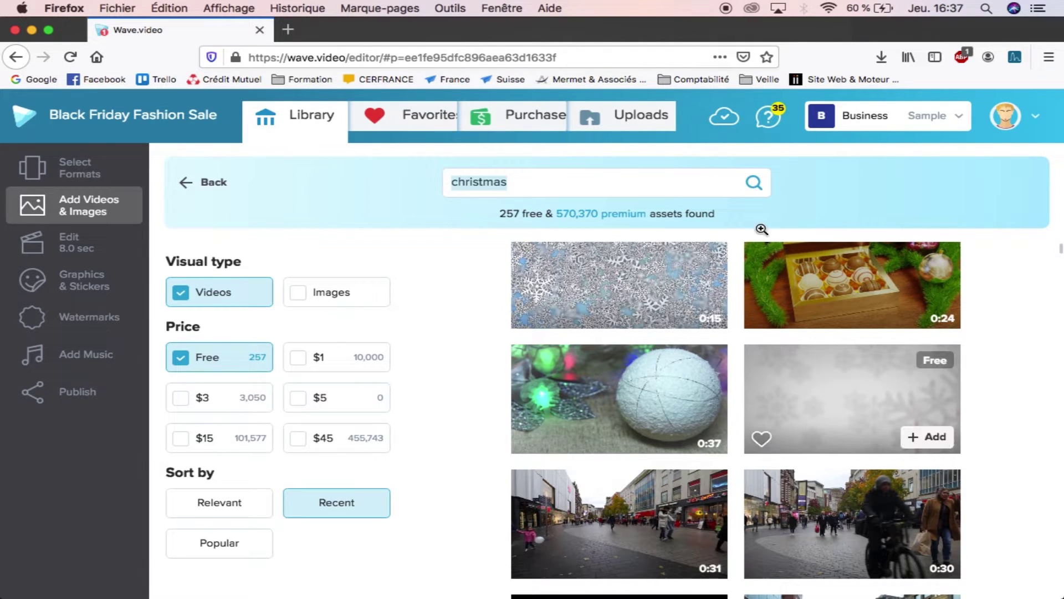
pyautogui.click(565, 184)
pyautogui.click(446, 182)
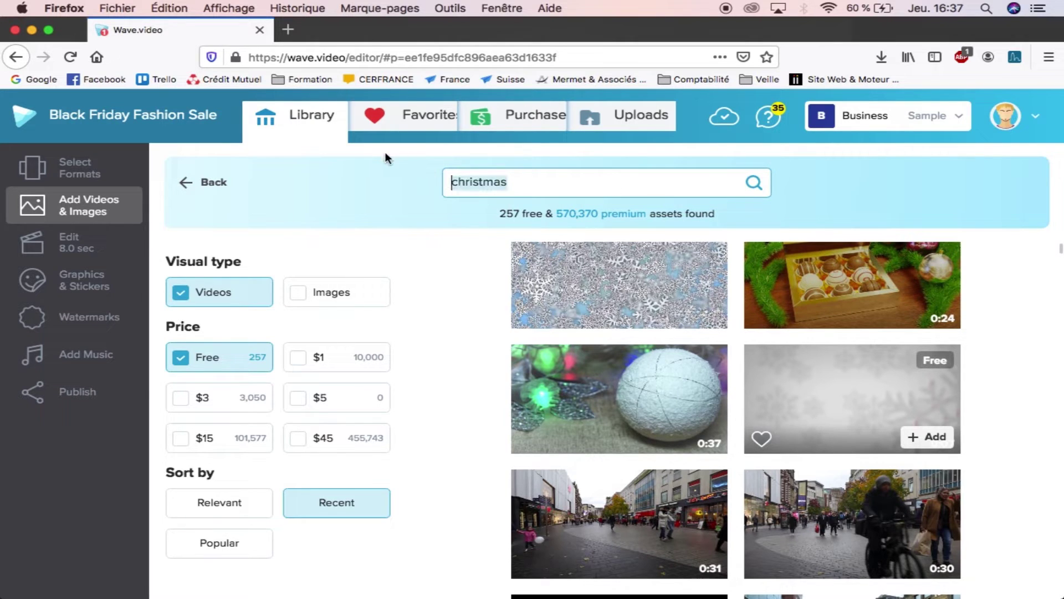
pyautogui.write('computer')
pyautogui.press('Return')
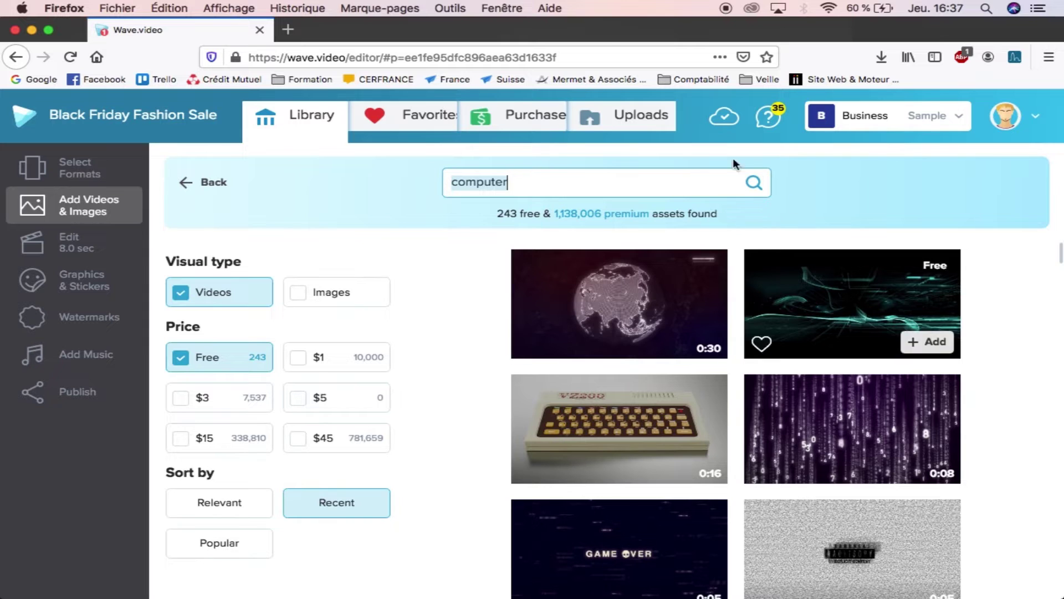
pyautogui.moveTo(546, 304)
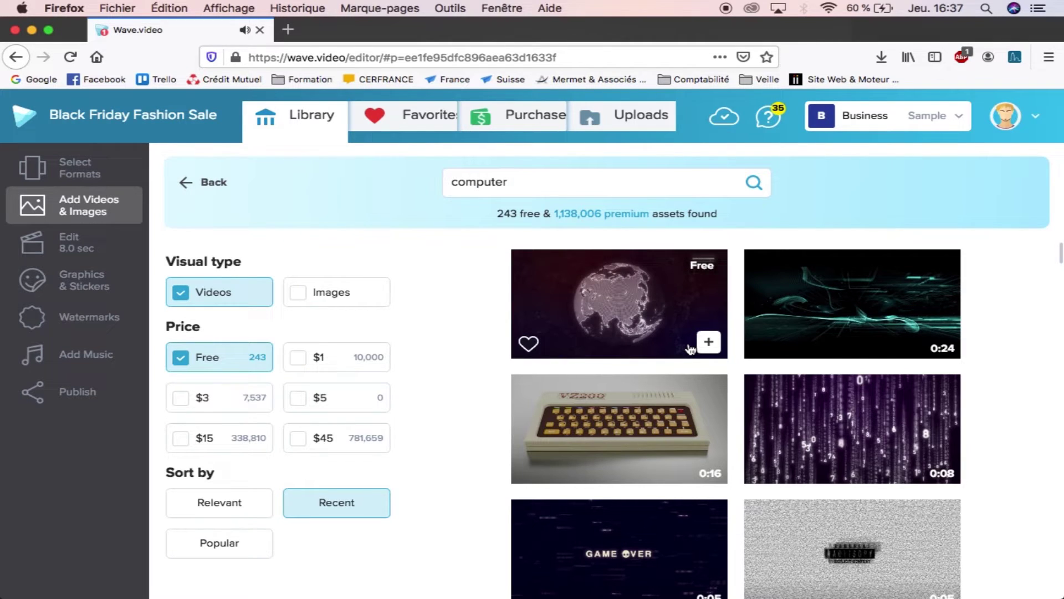
pyautogui.click(708, 342)
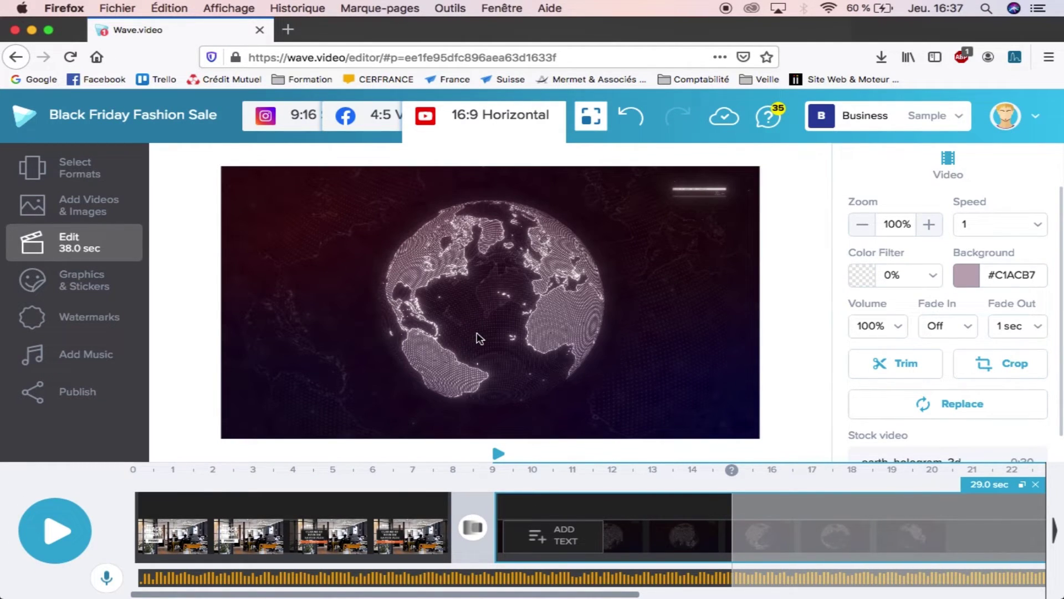
pyautogui.click(55, 523)
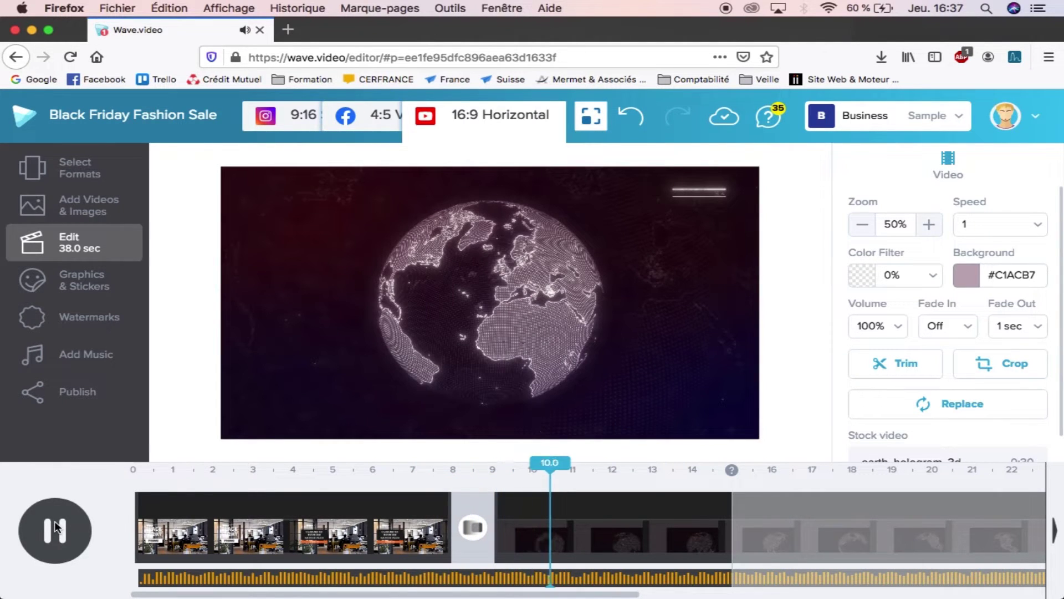
pyautogui.click(55, 527)
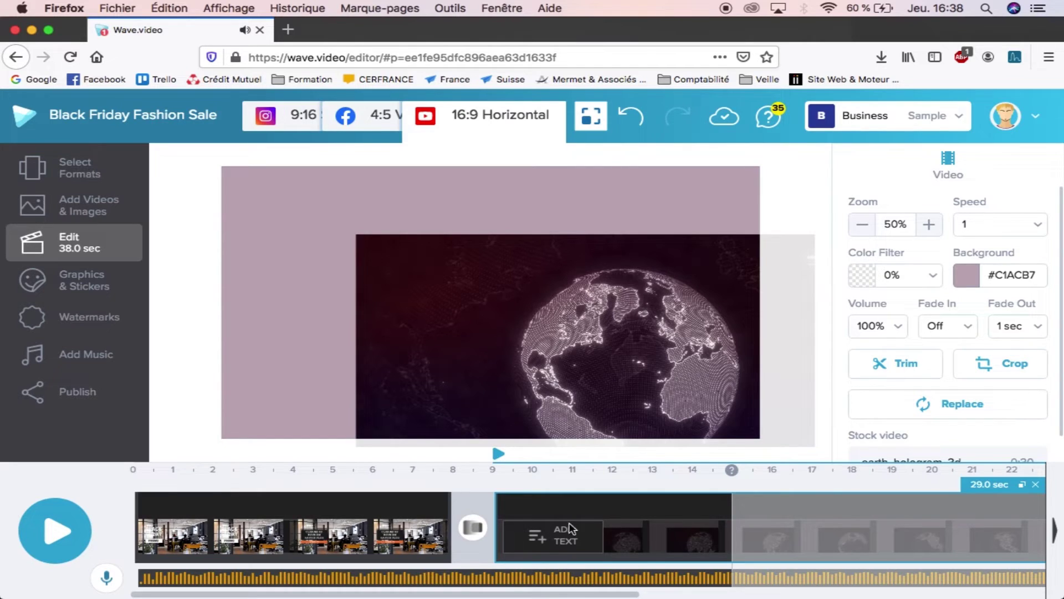
# Step: Try Zoom Out and Swipe Left transitions before the globe clip, then undo the recent changes
pyautogui.click(472, 530)
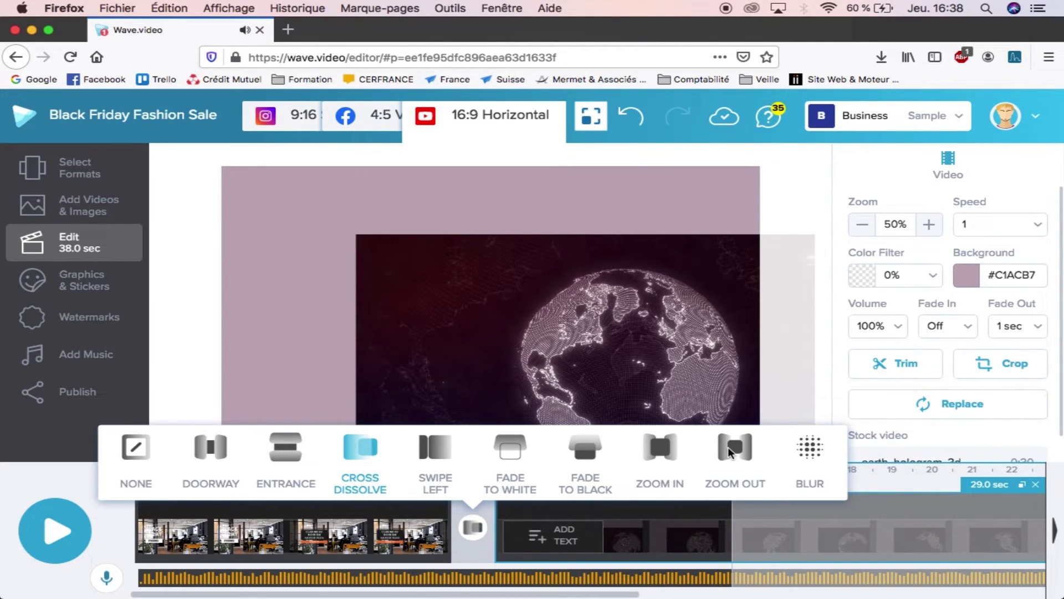
pyautogui.click(729, 447)
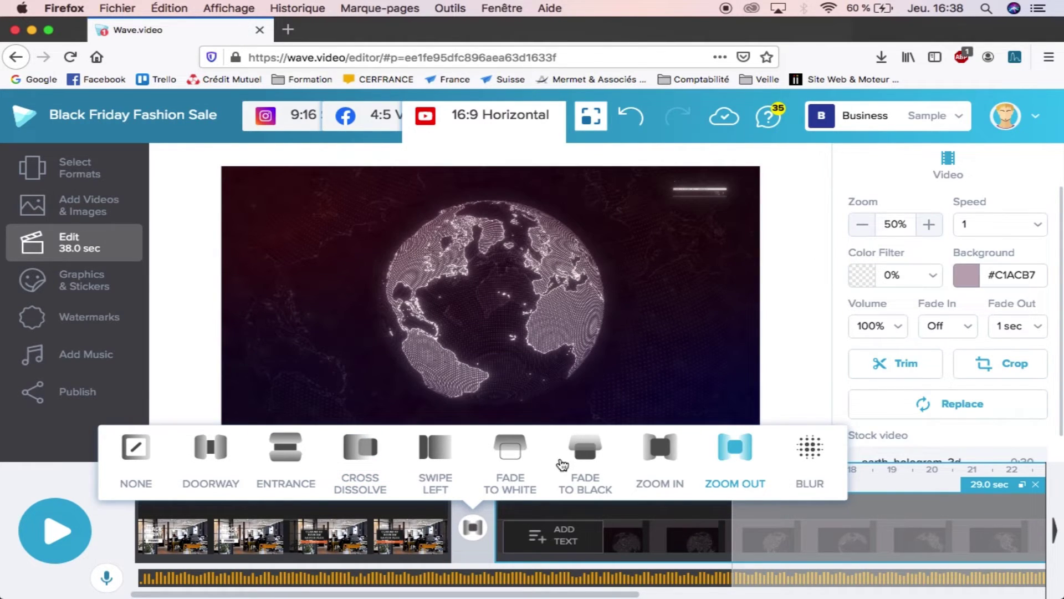
pyautogui.click(427, 457)
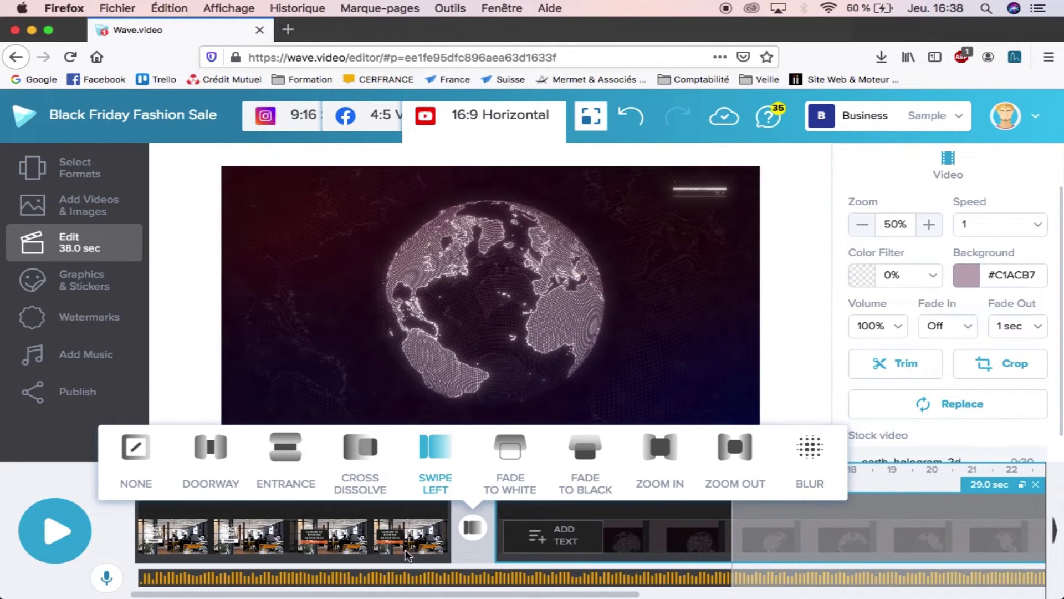
pyautogui.click(472, 534)
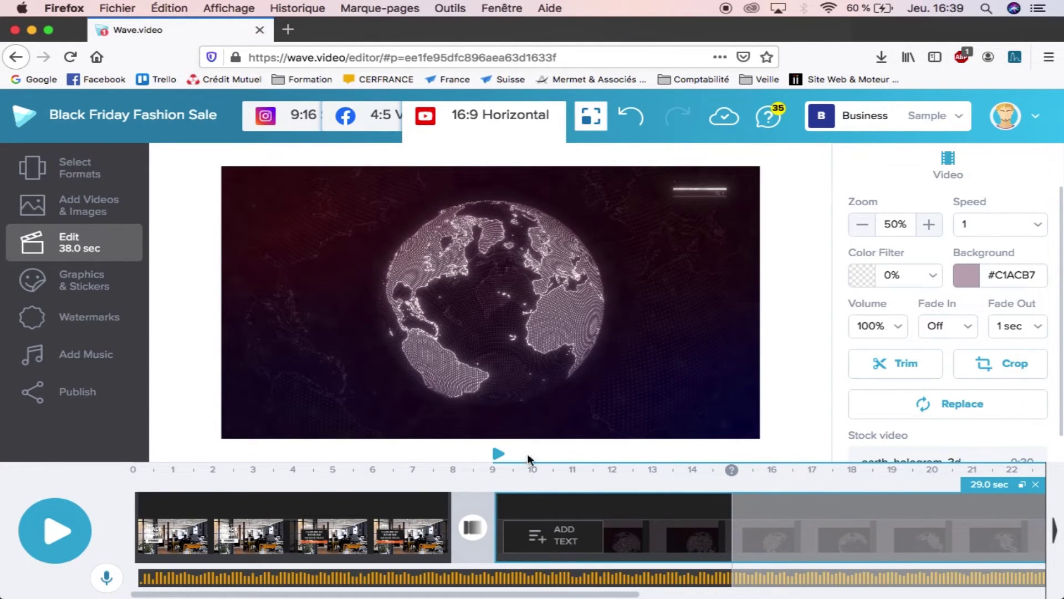
pyautogui.click(631, 114)
pyautogui.click(630, 114)
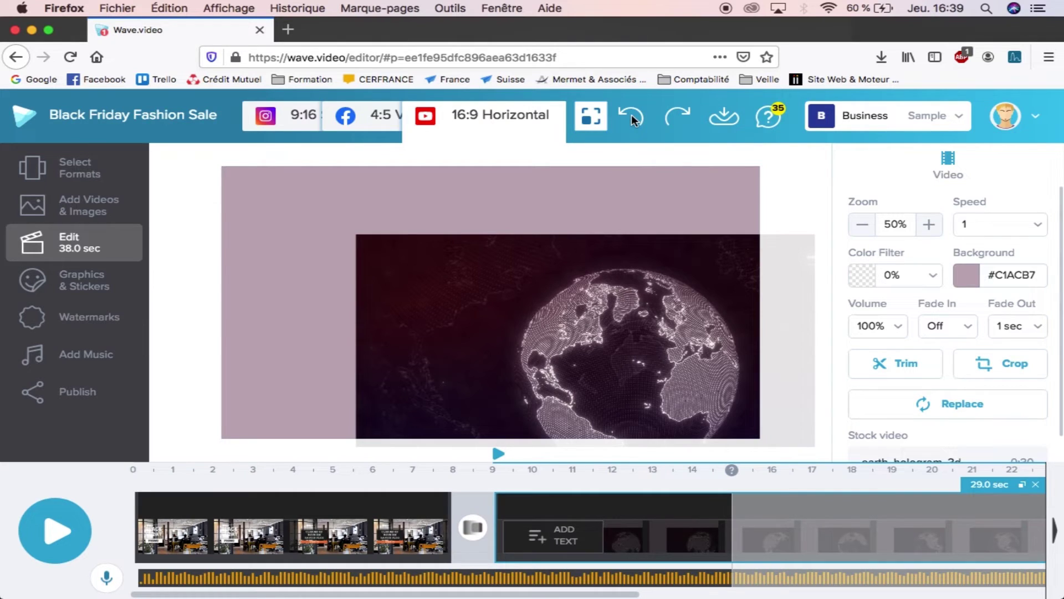
# Step: Undo the globe clip, leaving the 8.0-second office slide, and show the Stickers library
pyautogui.click(631, 114)
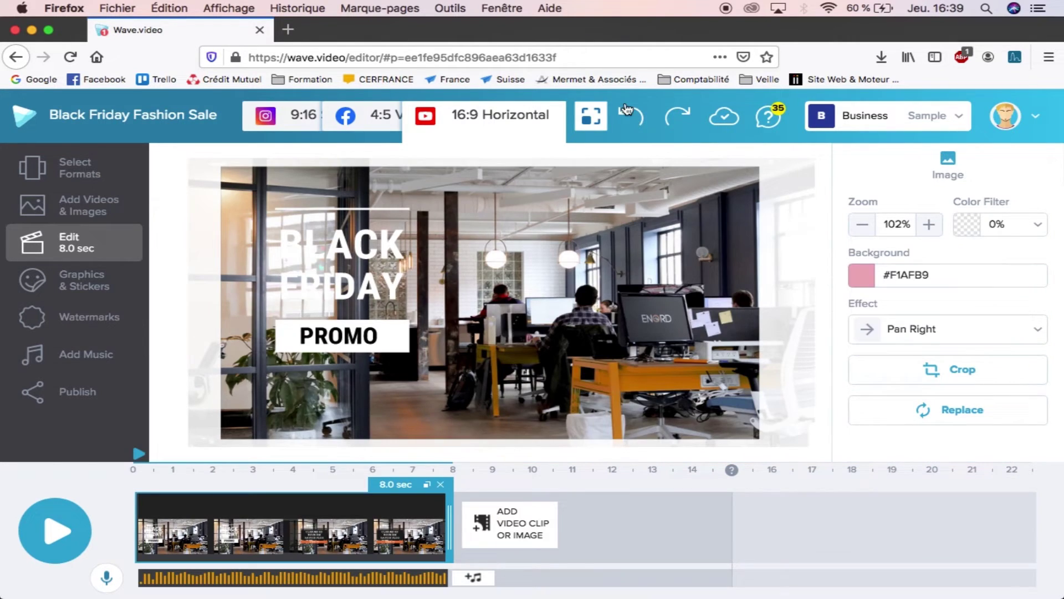
pyautogui.click(98, 284)
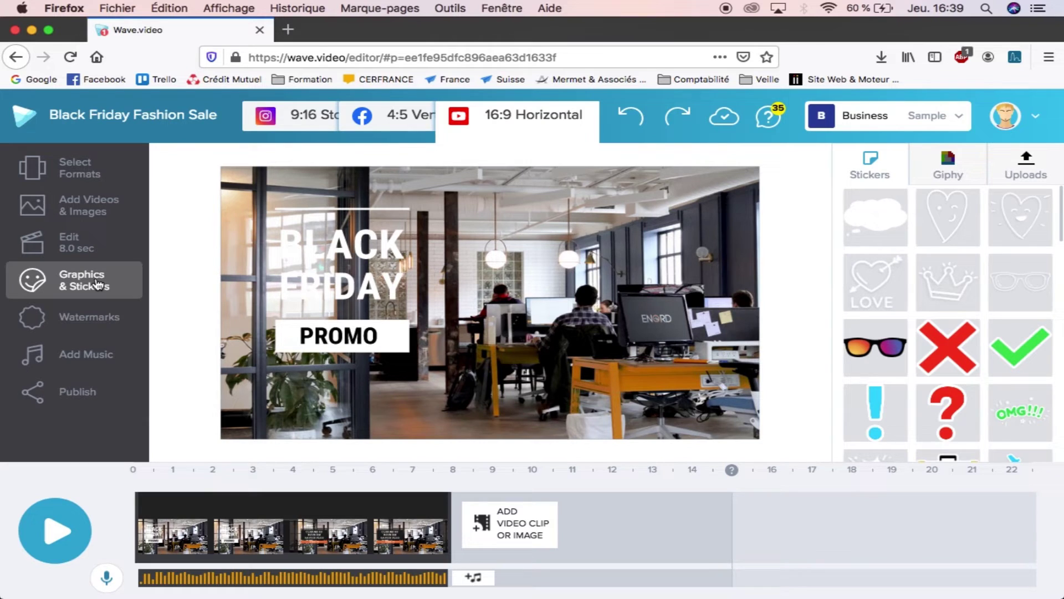
# Step: Drag the laughing emoji sticker onto the Black Friday slide below PROMO
pyautogui.scroll(-3, 923, 392)
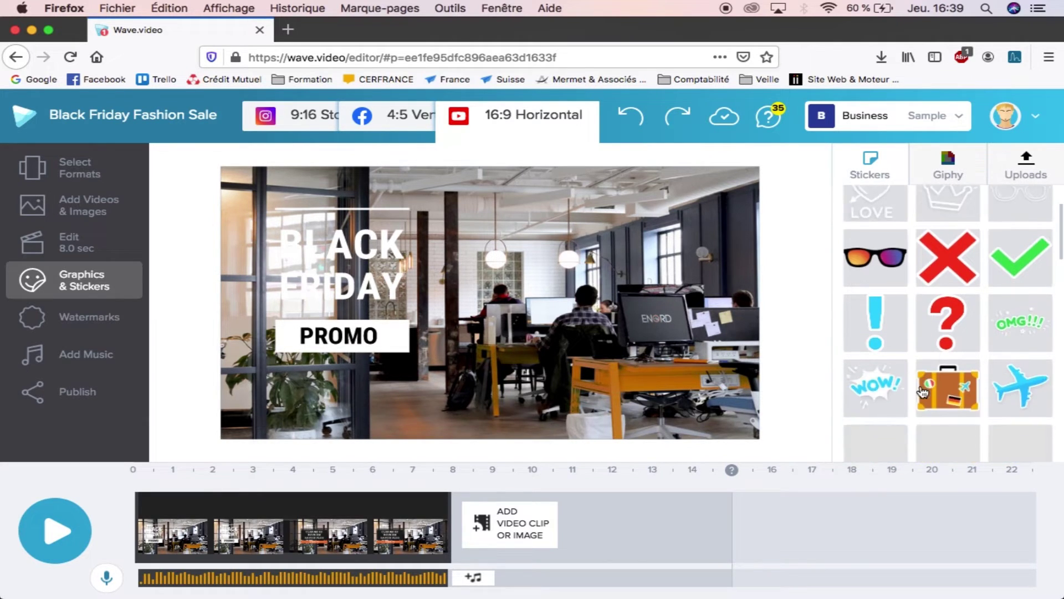
pyautogui.scroll(-7, 923, 393)
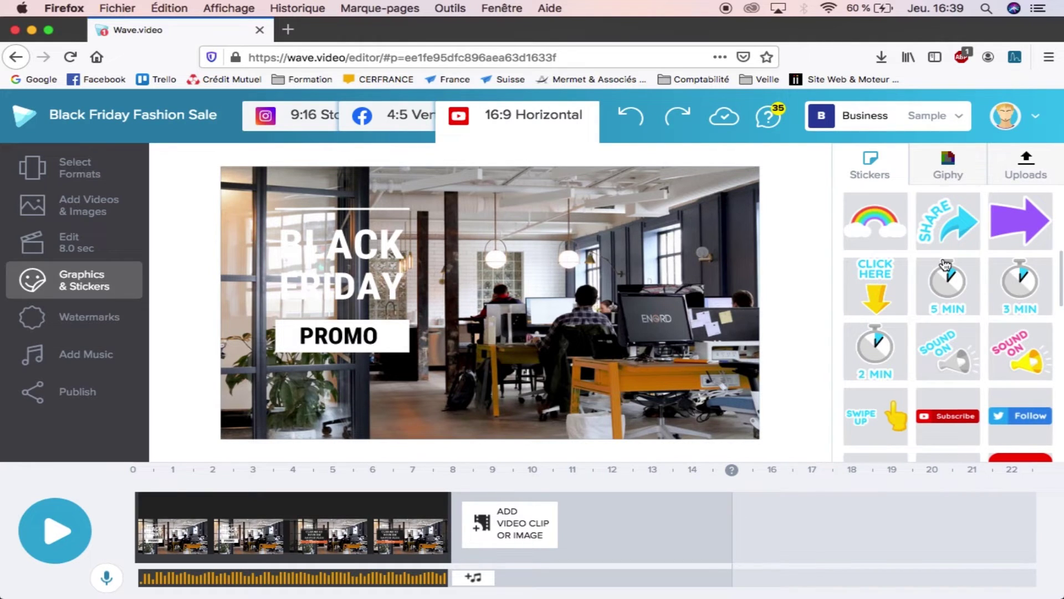
pyautogui.scroll(-6, 945, 265)
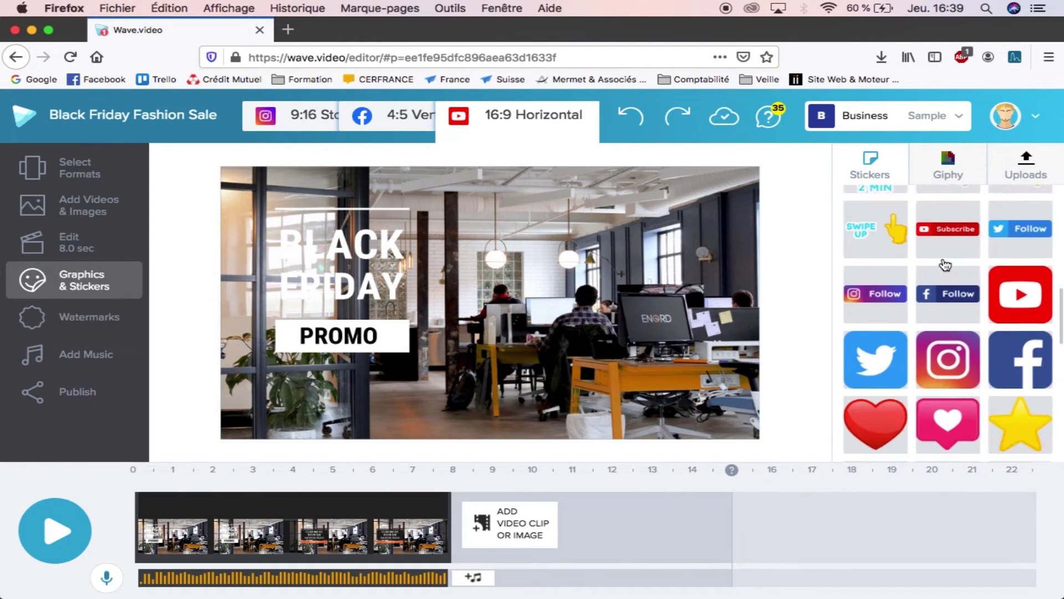
pyautogui.scroll(-3, 945, 265)
pyautogui.scroll(5, 944, 265)
pyautogui.scroll(-1, 945, 265)
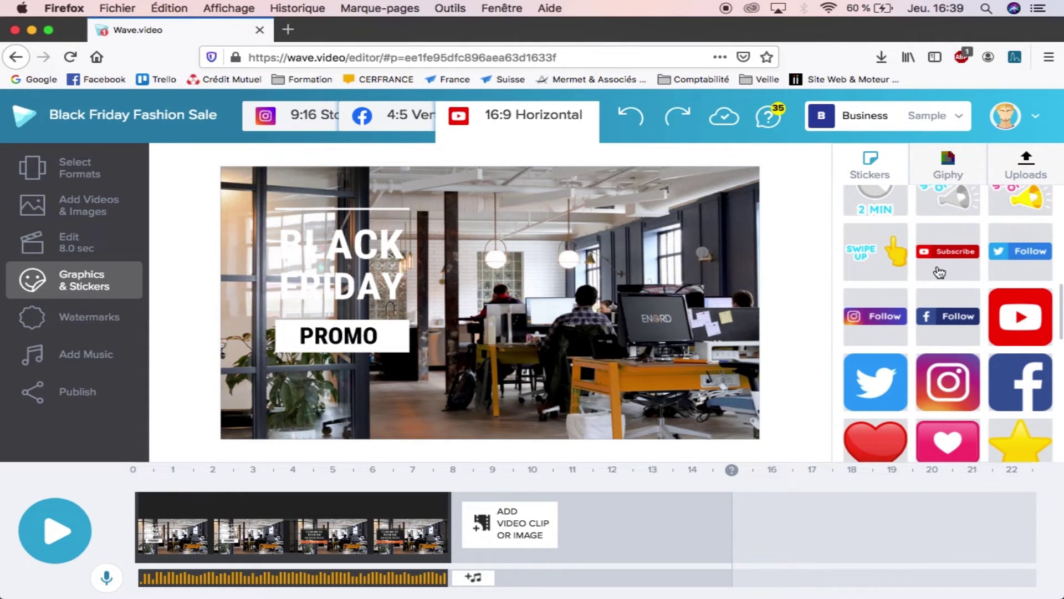
pyautogui.scroll(-5, 942, 273)
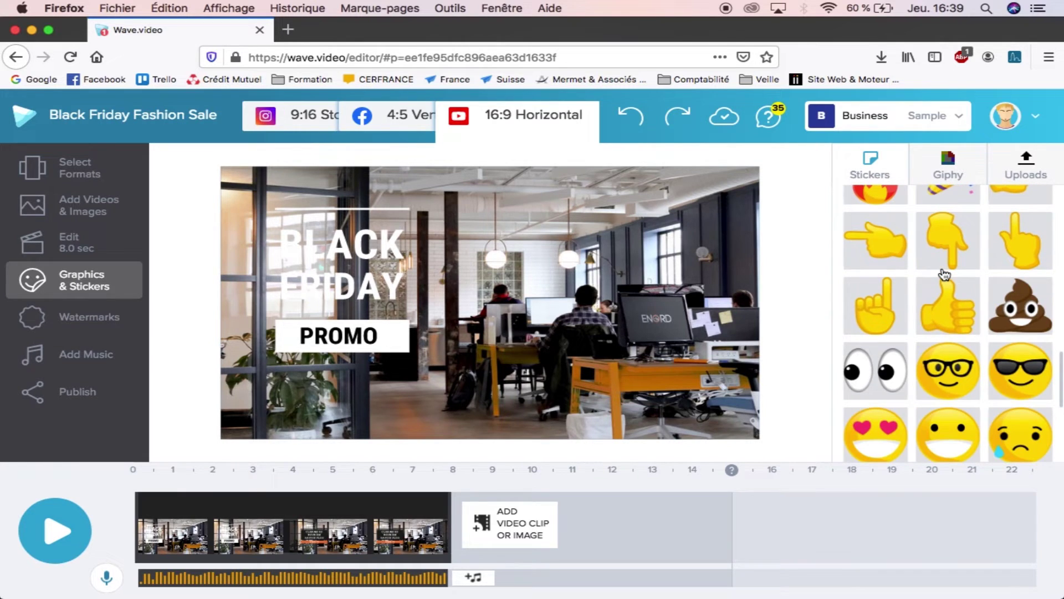
pyautogui.scroll(-5, 944, 274)
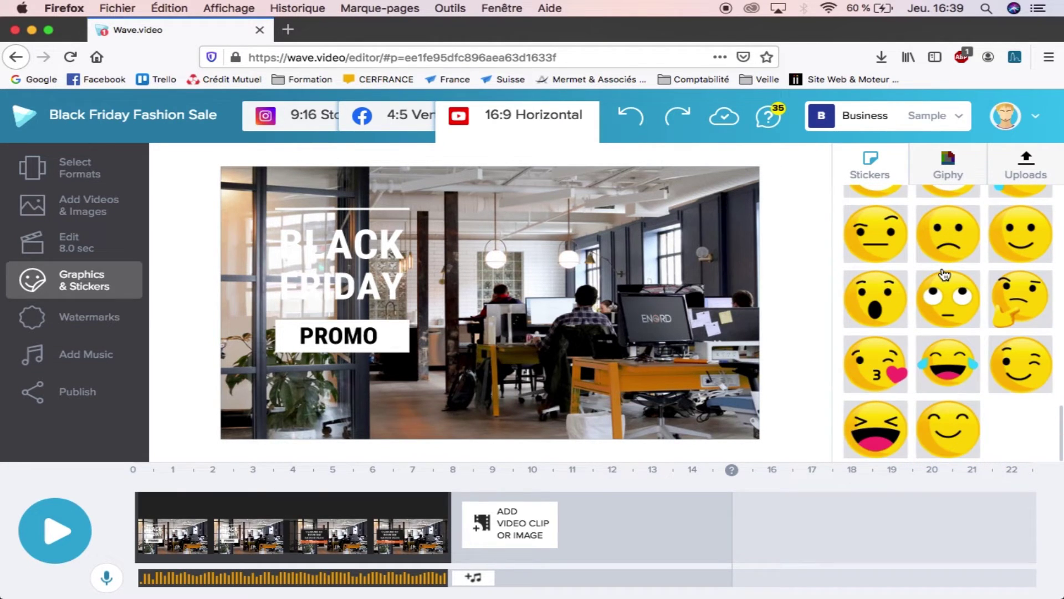
pyautogui.scroll(1, 944, 274)
pyautogui.scroll(-1, 944, 274)
pyautogui.moveTo(684, 391); pyautogui.dragTo(346, 401)
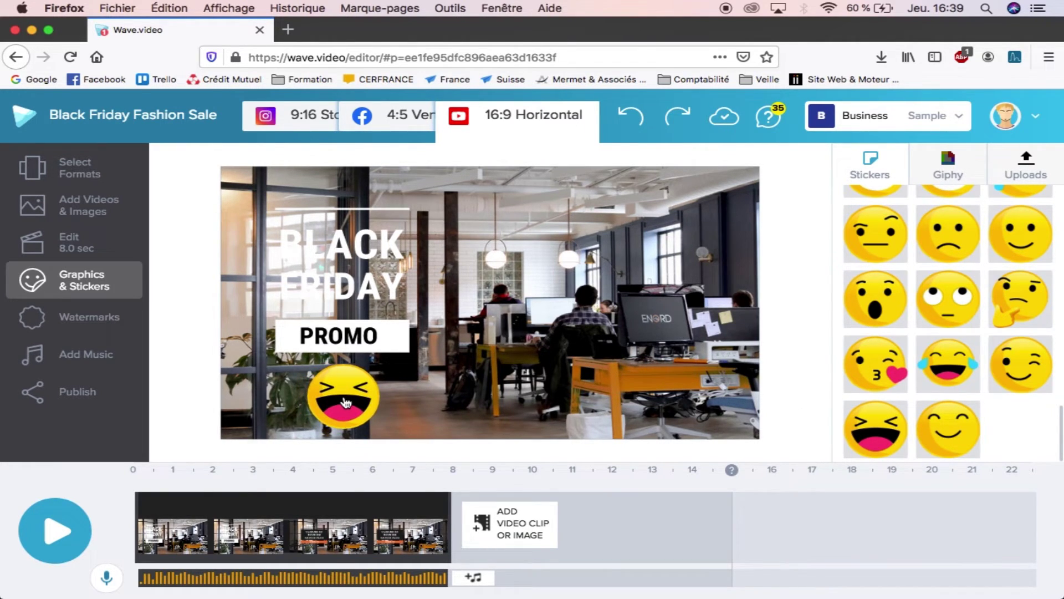
# Step: Shrink the emoji sticker and switch to the Giphy animated stickers
pyautogui.moveTo(374, 424); pyautogui.dragTo(366, 416)
pyautogui.click(341, 398)
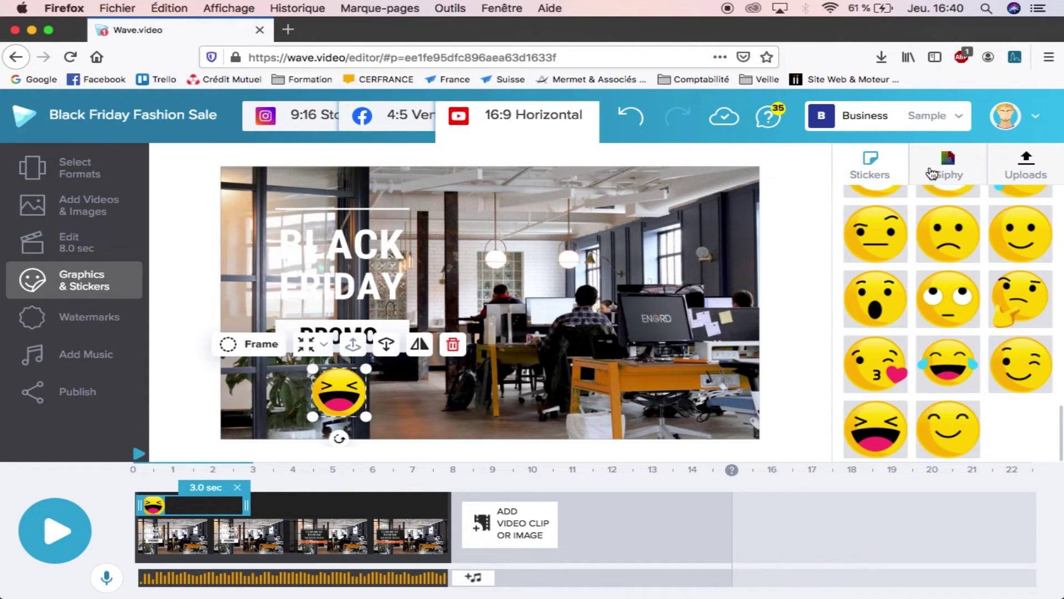
pyautogui.click(955, 165)
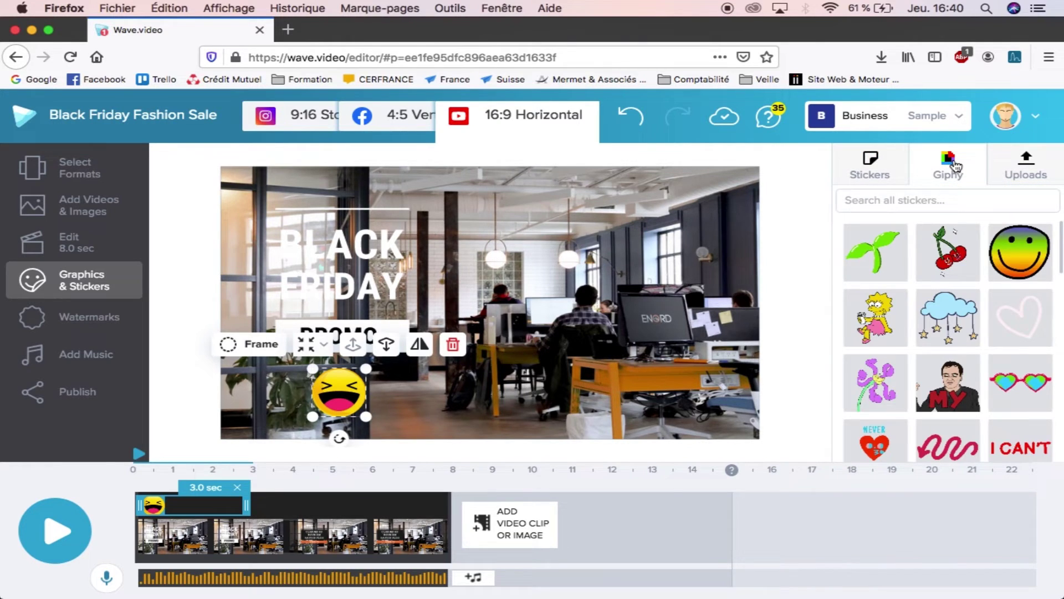
# Step: Search Giphy for 'computer' and place the retro computer sticker at the slide's upper right
pyautogui.click(937, 202)
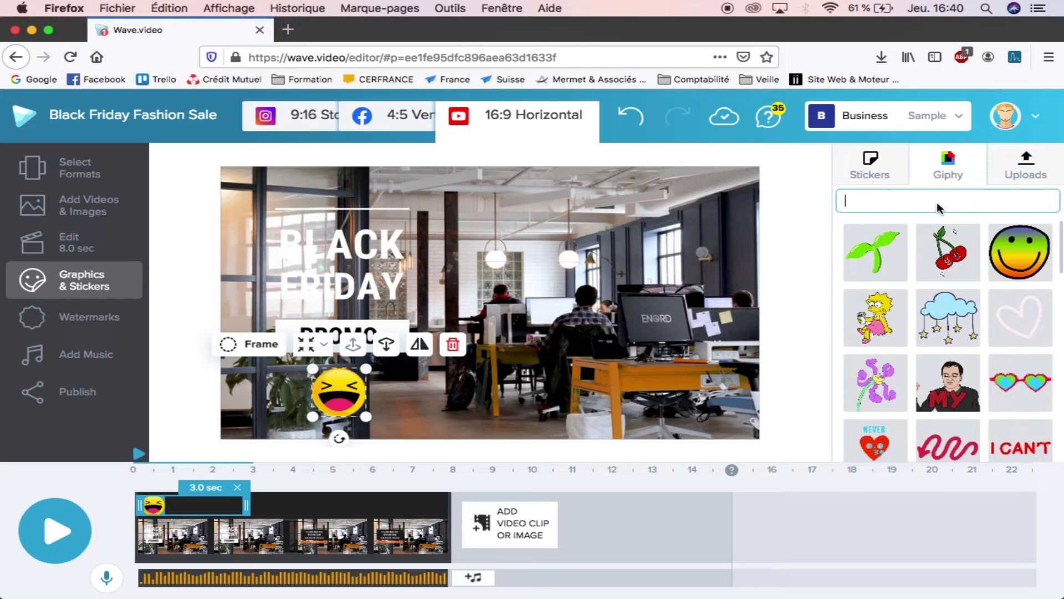
pyautogui.write('computer')
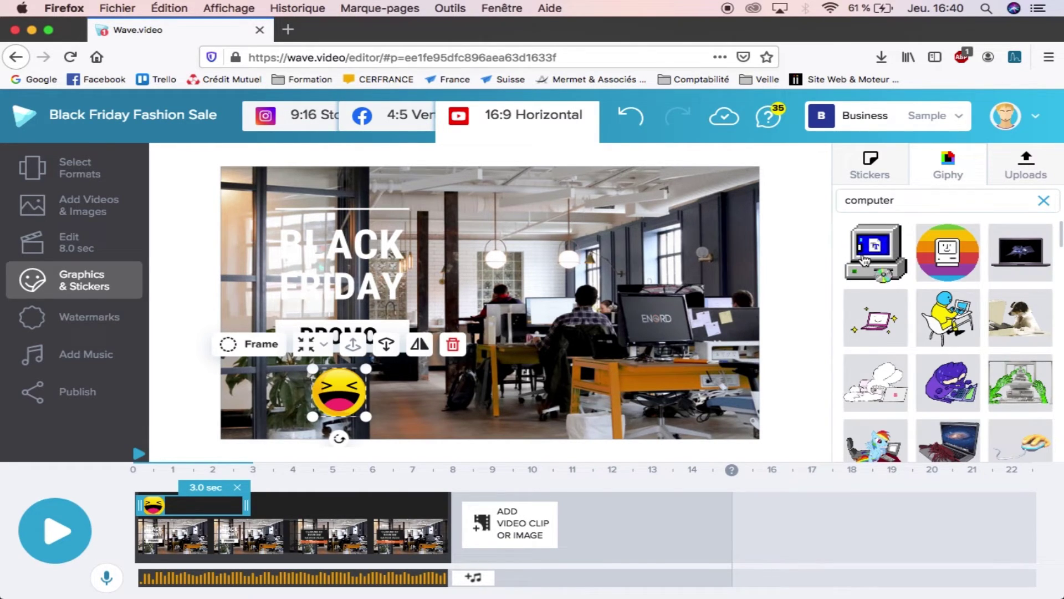
pyautogui.moveTo(876, 267); pyautogui.dragTo(665, 243)
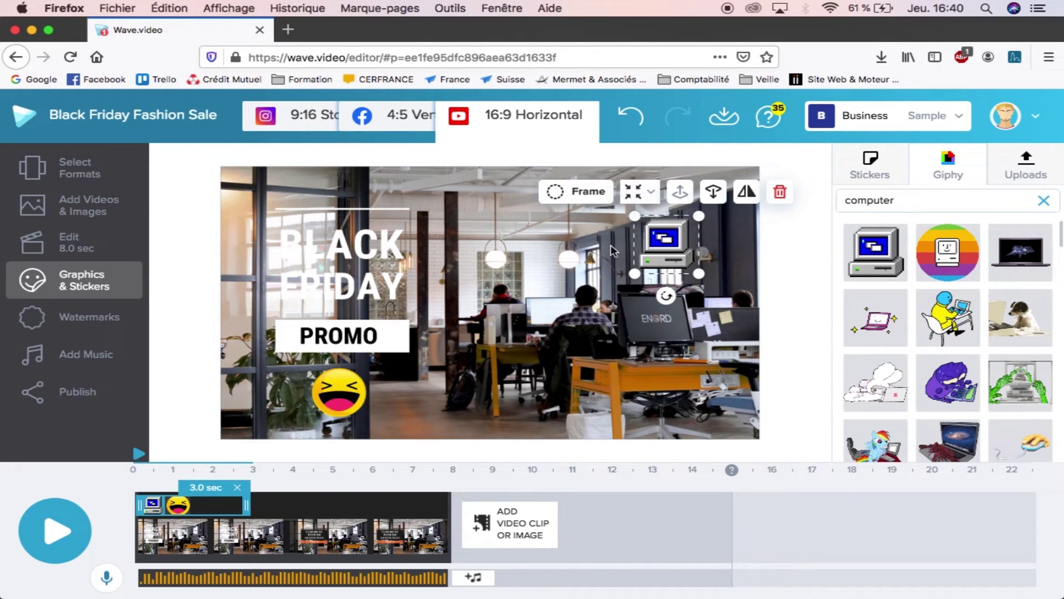
# Step: Preview the video playback, then bring up the Watermarks panel
pyautogui.click(49, 535)
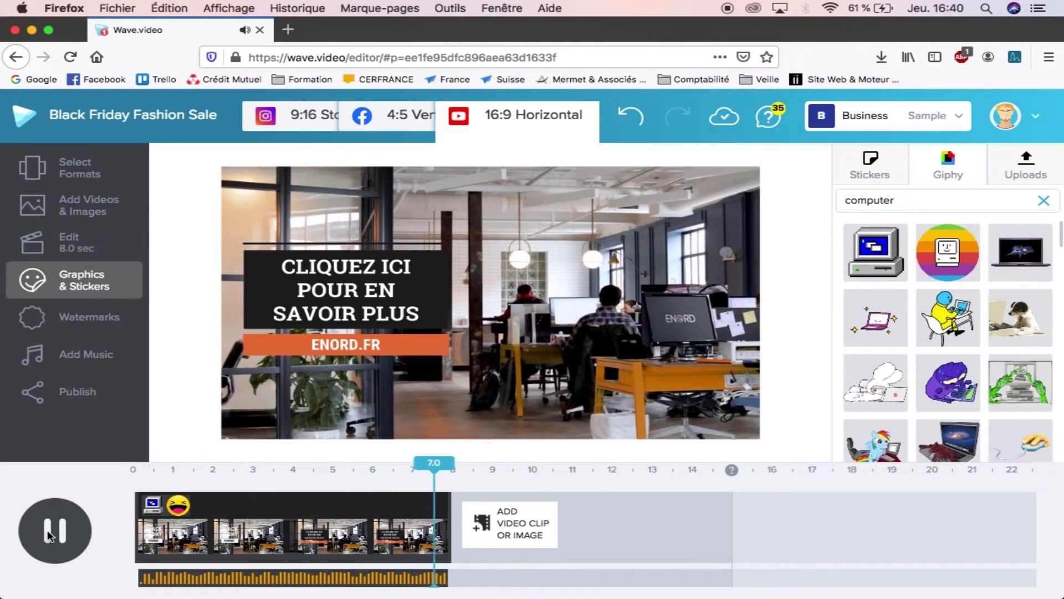
pyautogui.click(49, 534)
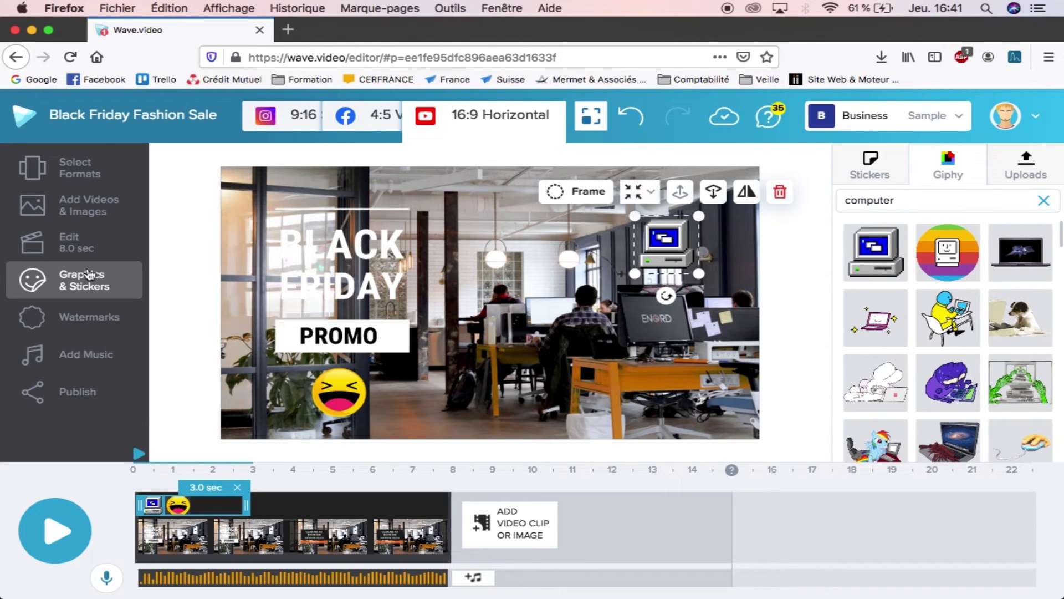
pyautogui.click(83, 330)
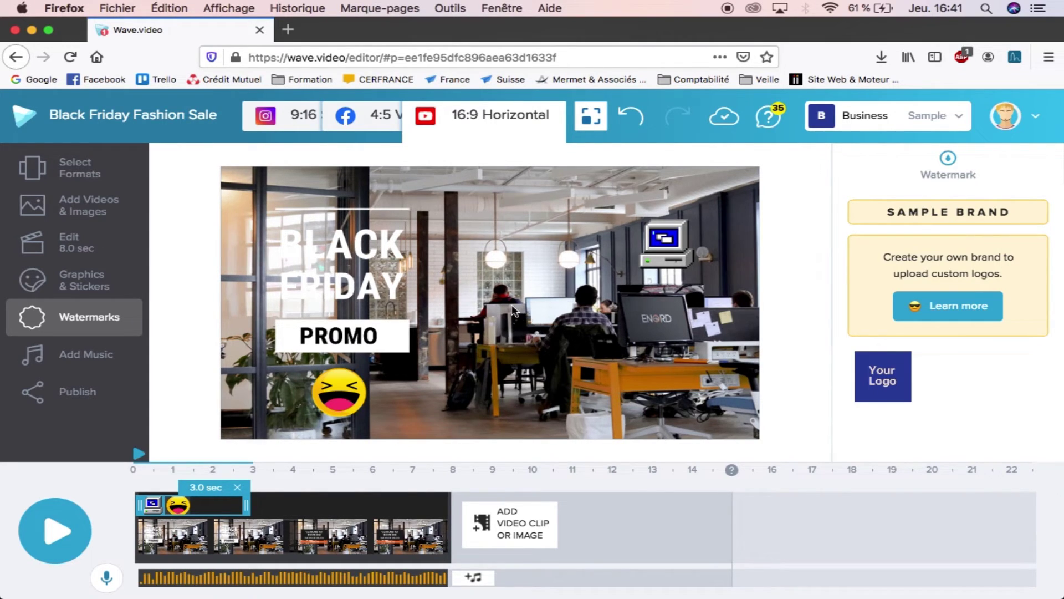
# Step: Show the Add Music library with categories like For Business and Easy Listening
pyautogui.click(81, 359)
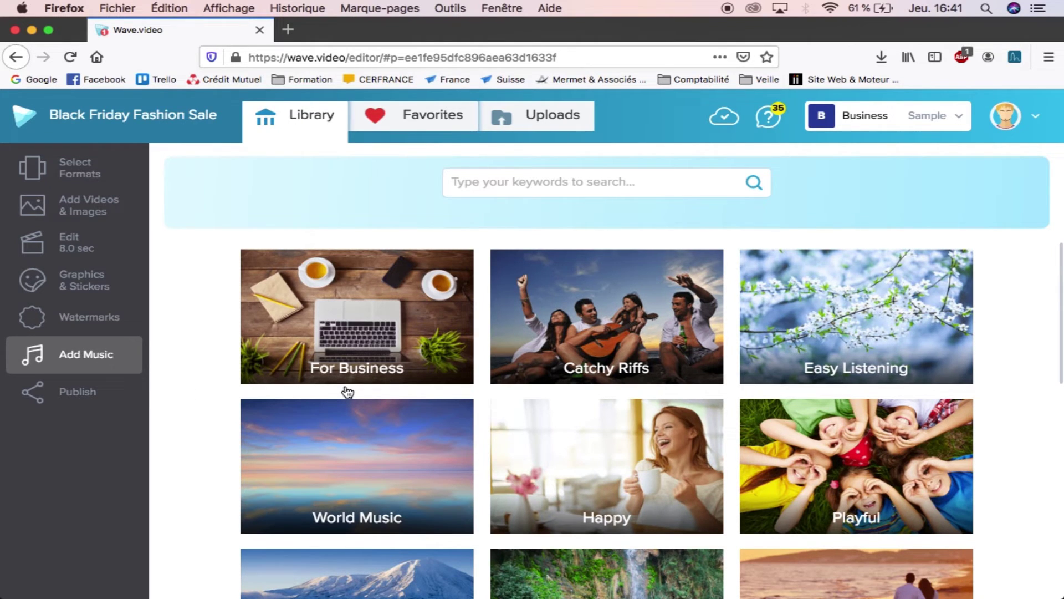
# Step: From the Happy genre, preview and add 'Frozen On The Dance Floor' as background music
pyautogui.scroll(-3, 347, 392)
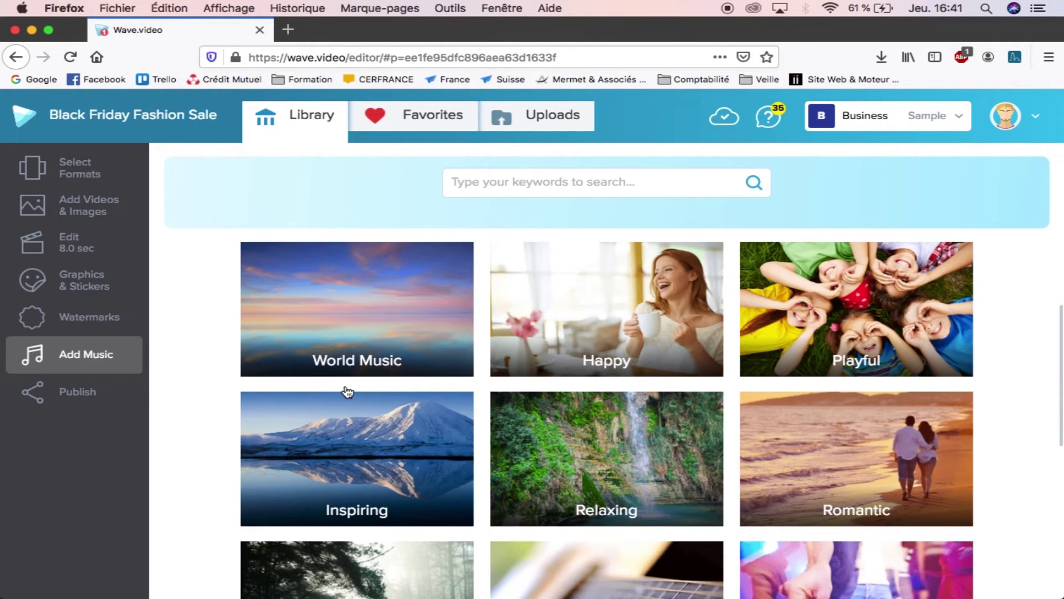
pyautogui.scroll(-5, 347, 392)
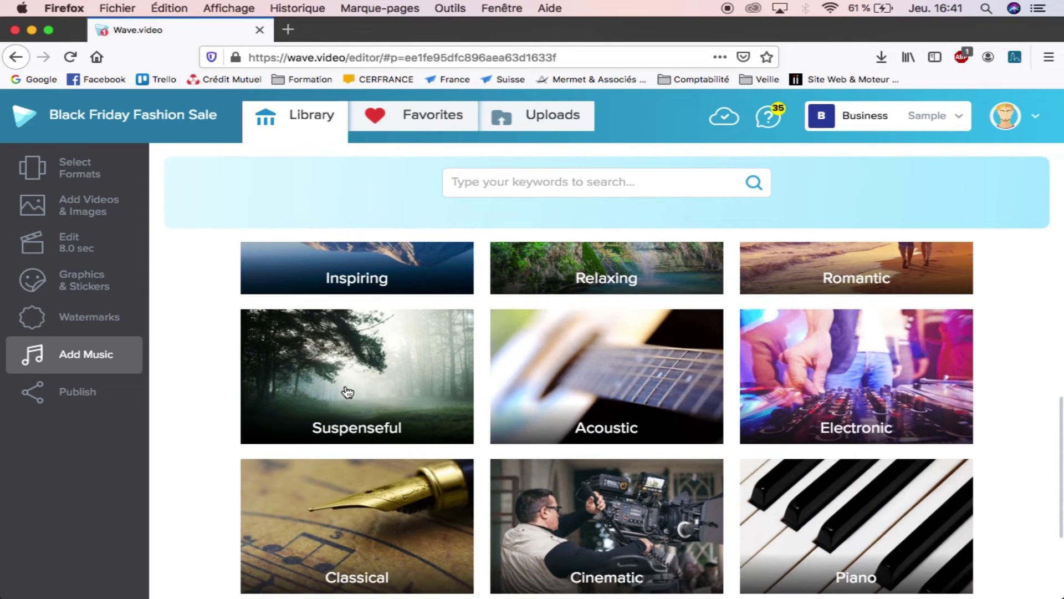
pyautogui.scroll(5, 348, 392)
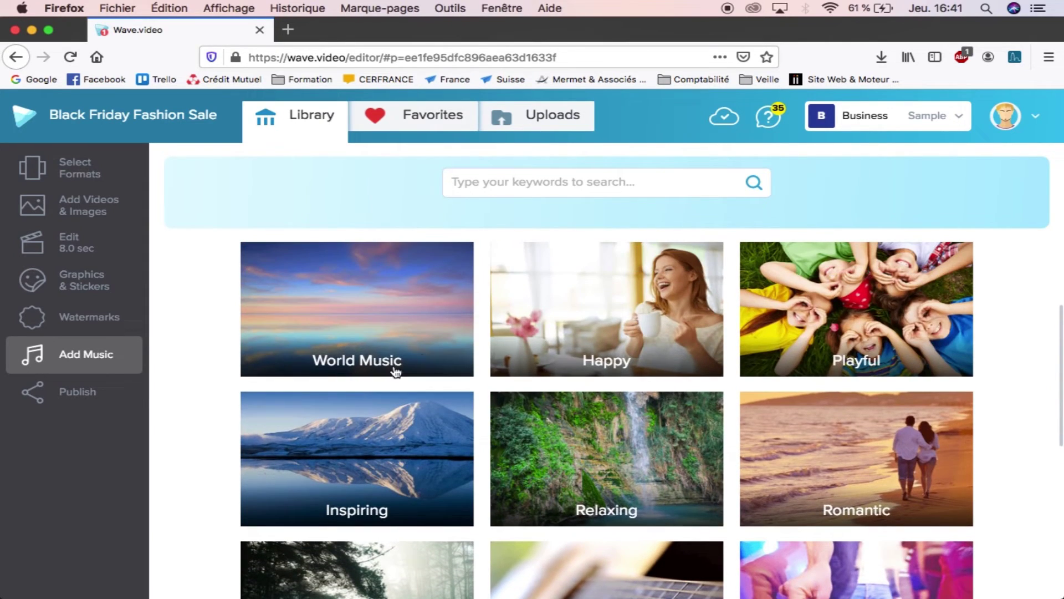
pyautogui.click(586, 299)
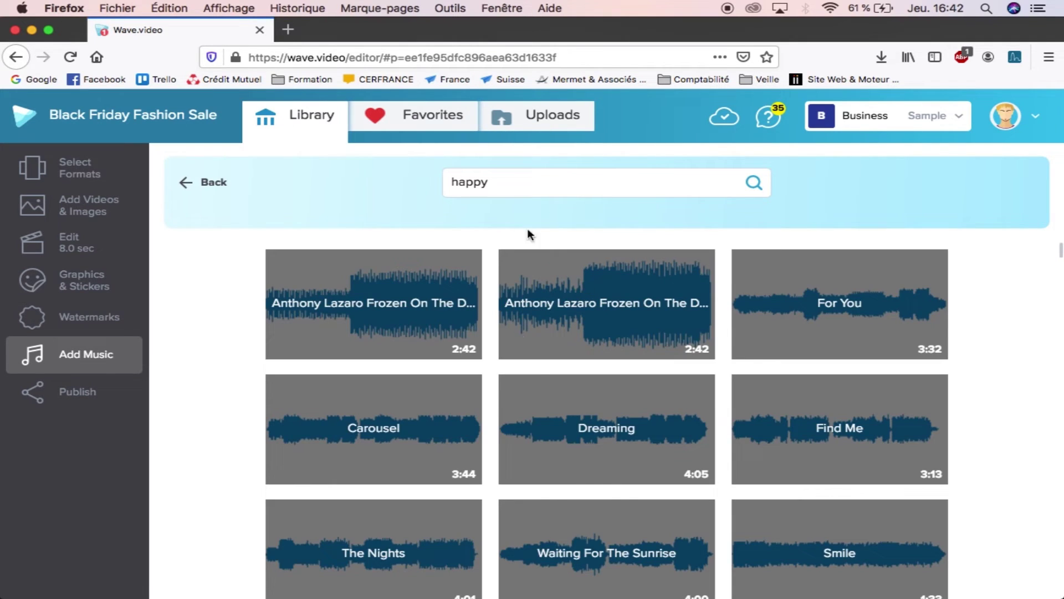
pyautogui.moveTo(356, 325)
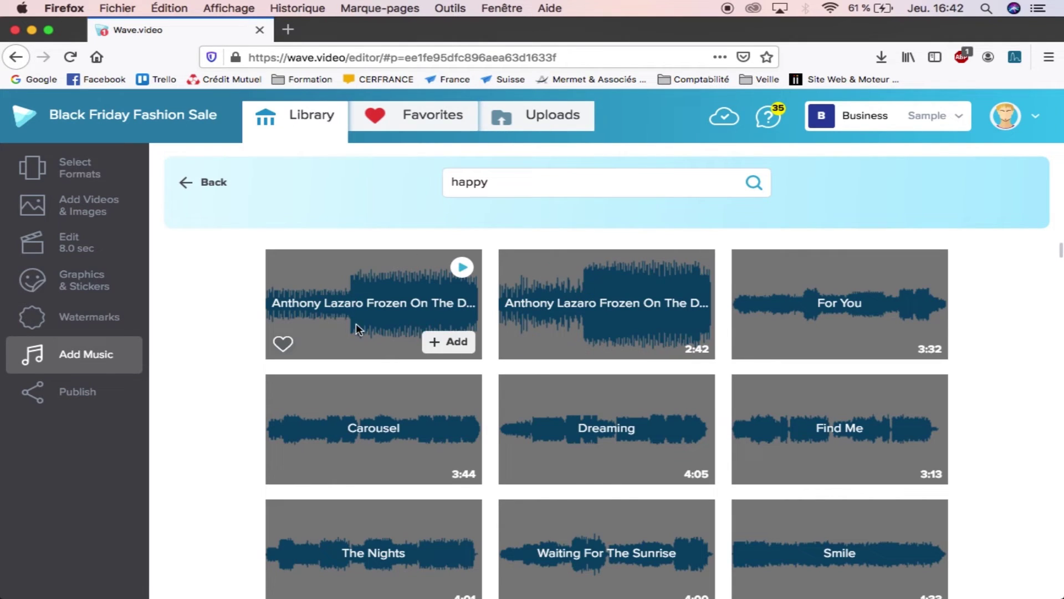
pyautogui.click(462, 267)
pyautogui.click(452, 343)
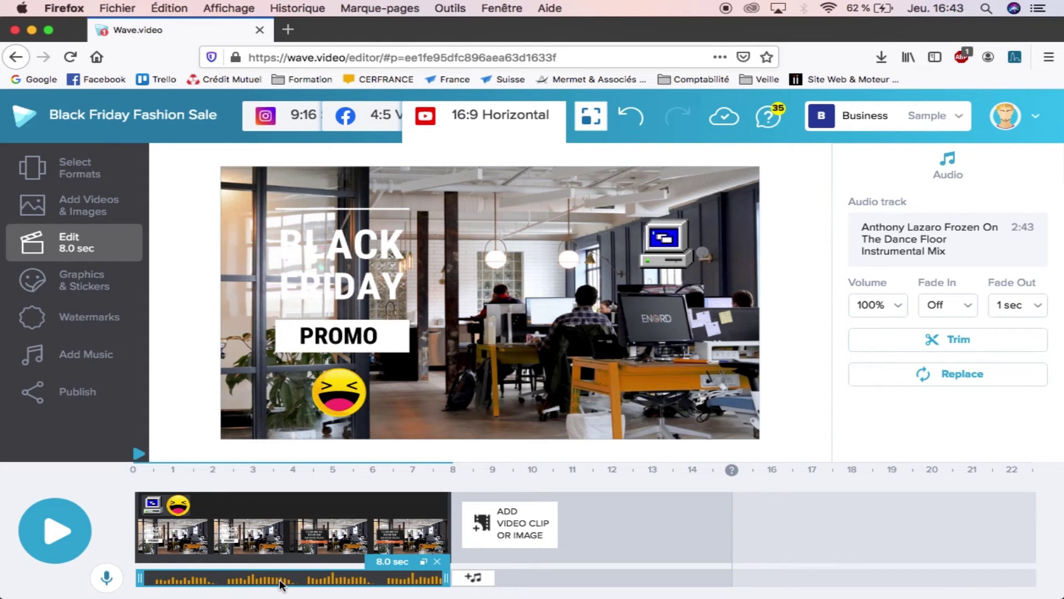
# Step: Play the promo with its new music, then go to the Publish page
pyautogui.click(57, 529)
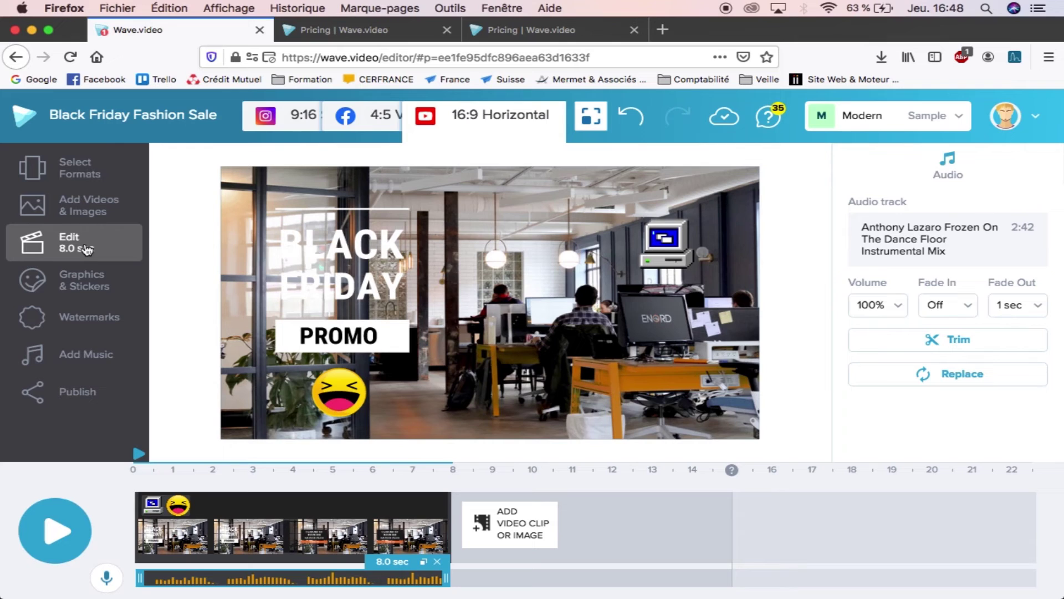
pyautogui.click(86, 403)
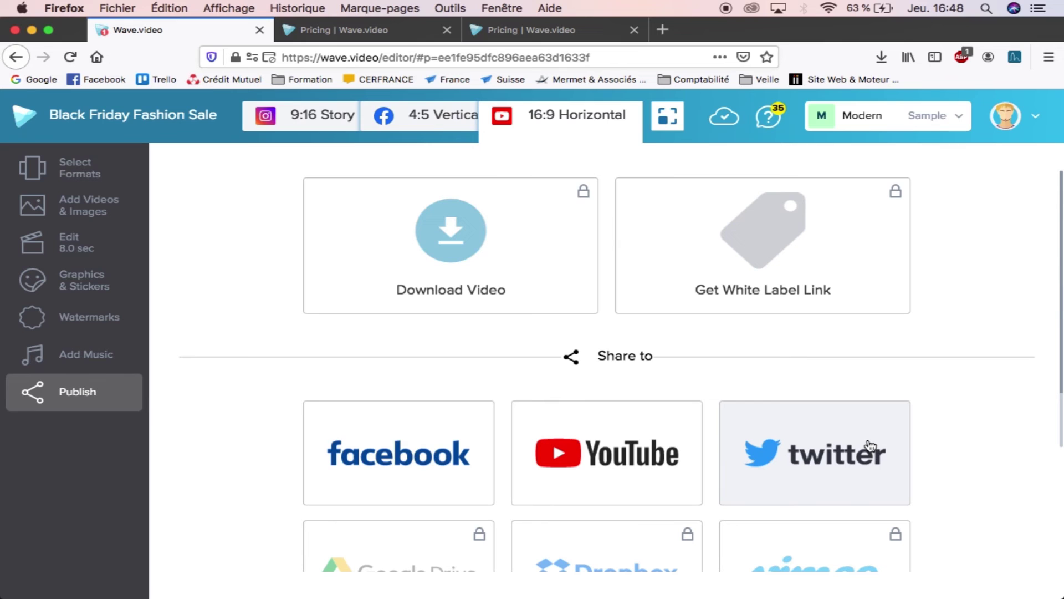
# Step: Open the Share Video to Facebook page from the Share to options
pyautogui.click(404, 462)
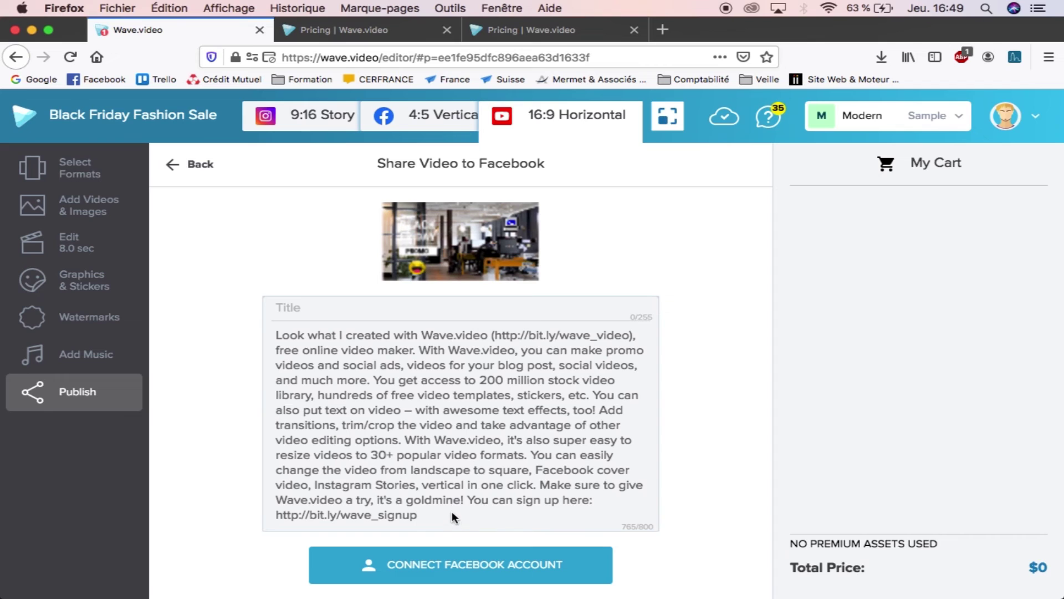
# Step: Delete the prefilled promotional description from the Facebook share form
pyautogui.moveTo(451, 513); pyautogui.dragTo(274, 329)
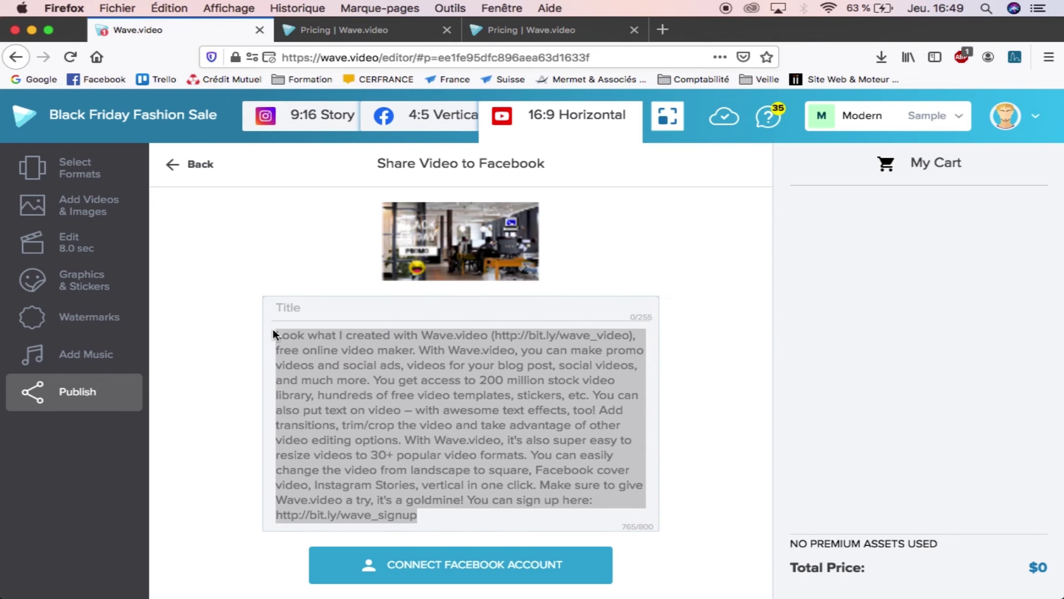
pyautogui.press('BackSpace')
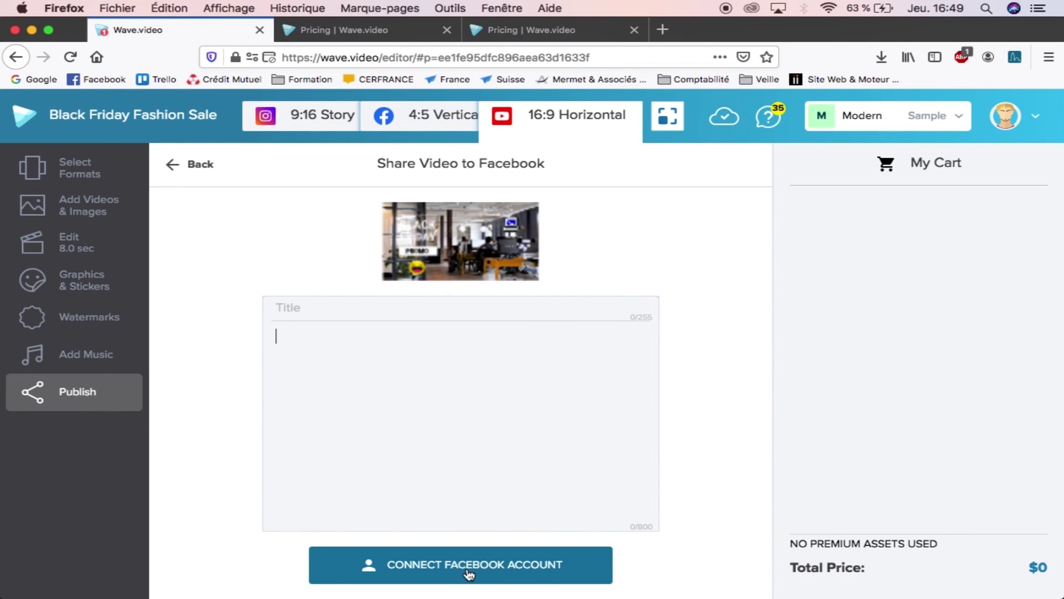
pyautogui.click(179, 166)
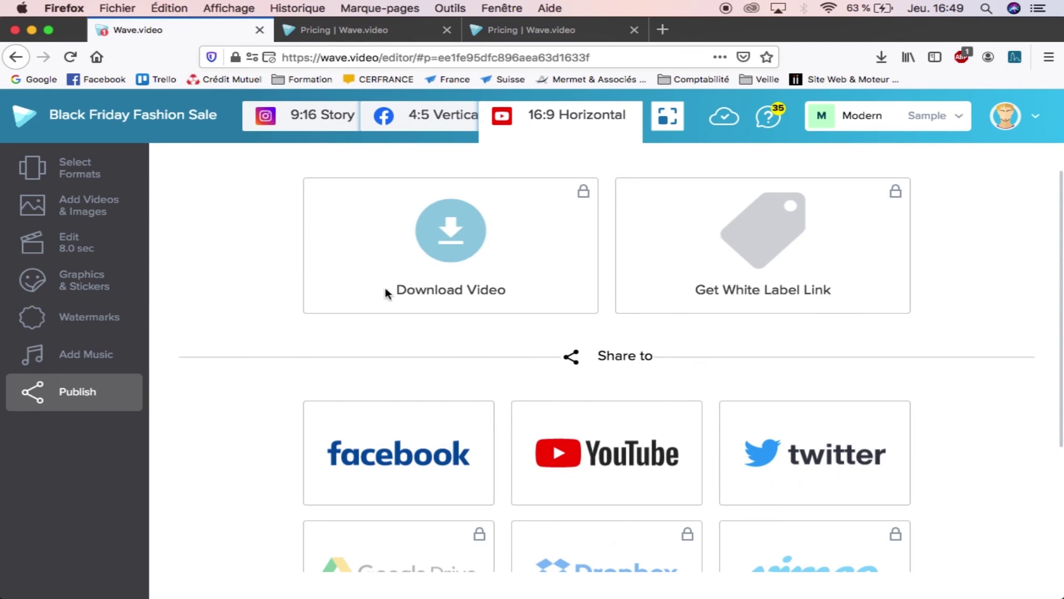